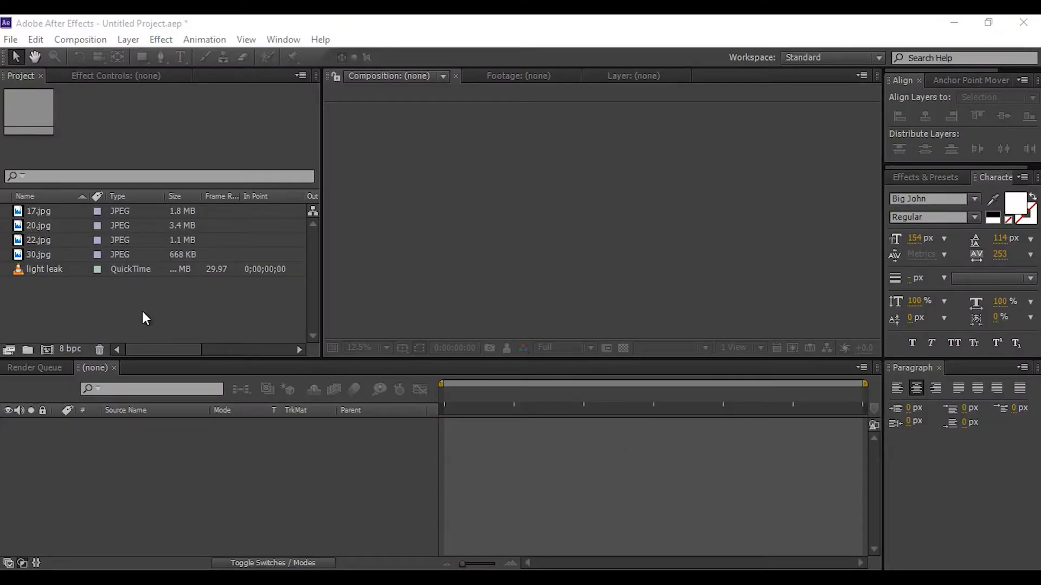
# Create a new 1920×1080 composition named 'main'.
pyautogui.click(142, 311)
pyautogui.click(50, 347)
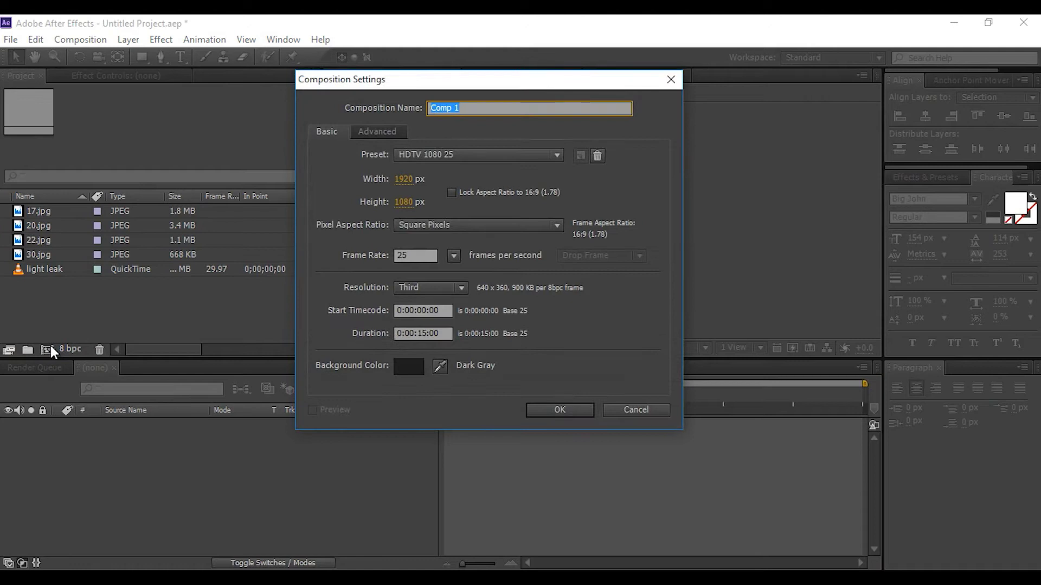
pyautogui.write('main')
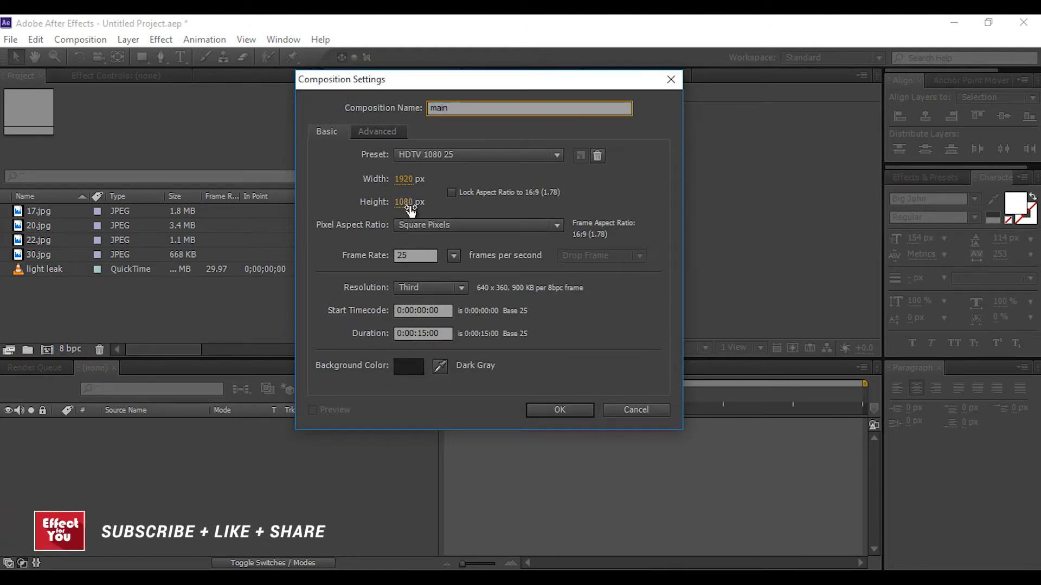
pyautogui.click(560, 409)
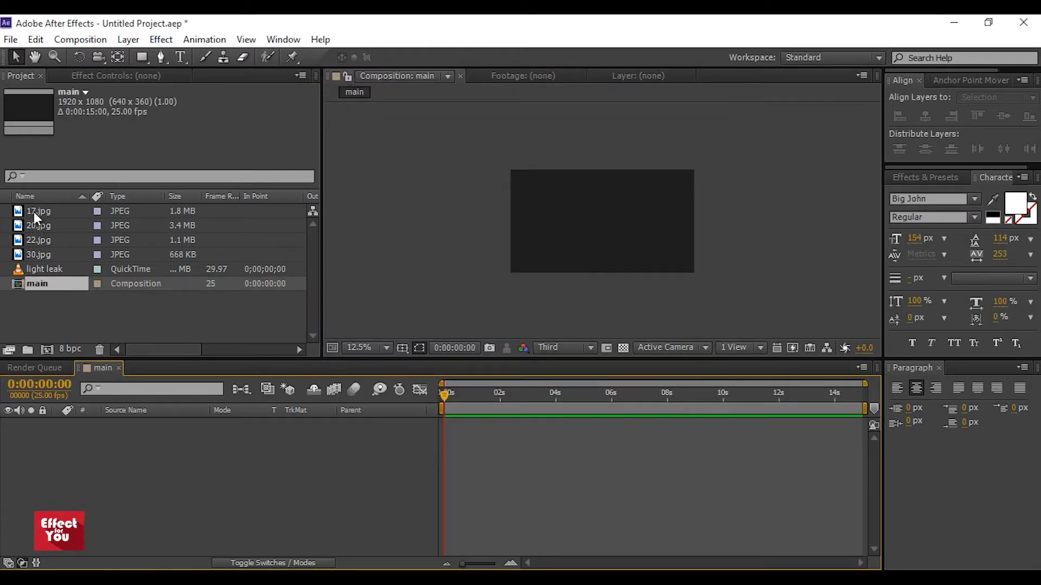
# Place 17.jpg into the main composition and scale it to fit the frame.
pyautogui.click(17, 212)
pyautogui.moveTo(17, 216); pyautogui.dragTo(90, 423)
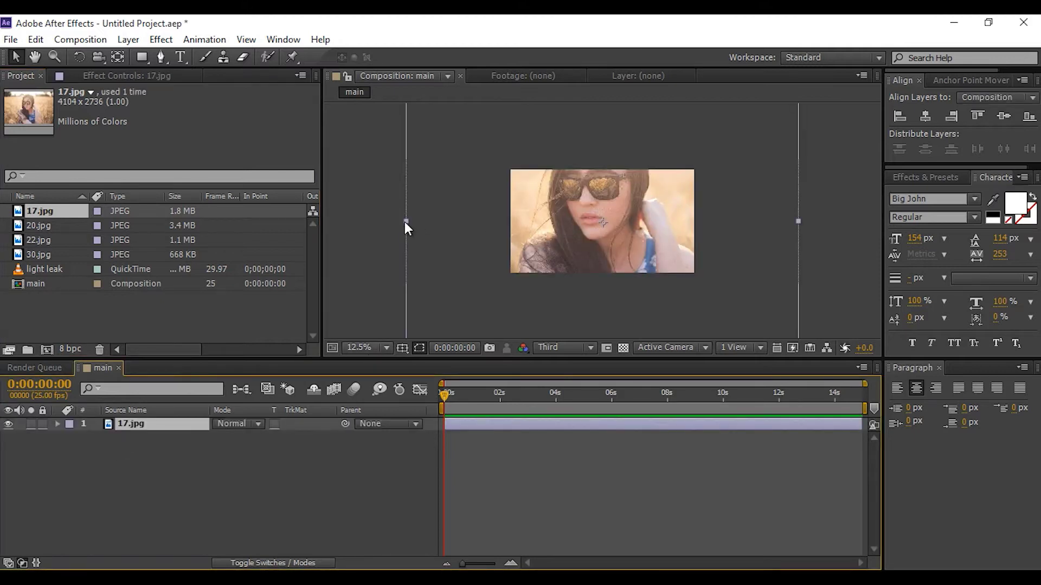
pyautogui.moveTo(407, 221); pyautogui.dragTo(504, 222)
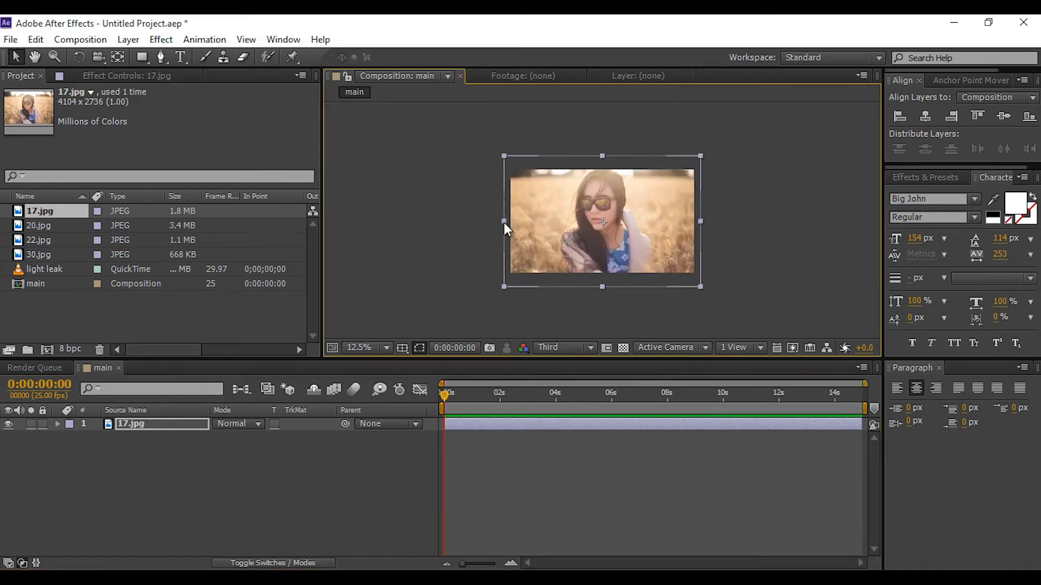
# Pre-compose the 17.jpg layer as 'image1' and open that composition.
pyautogui.click(159, 463)
pyautogui.rightClick(135, 425)
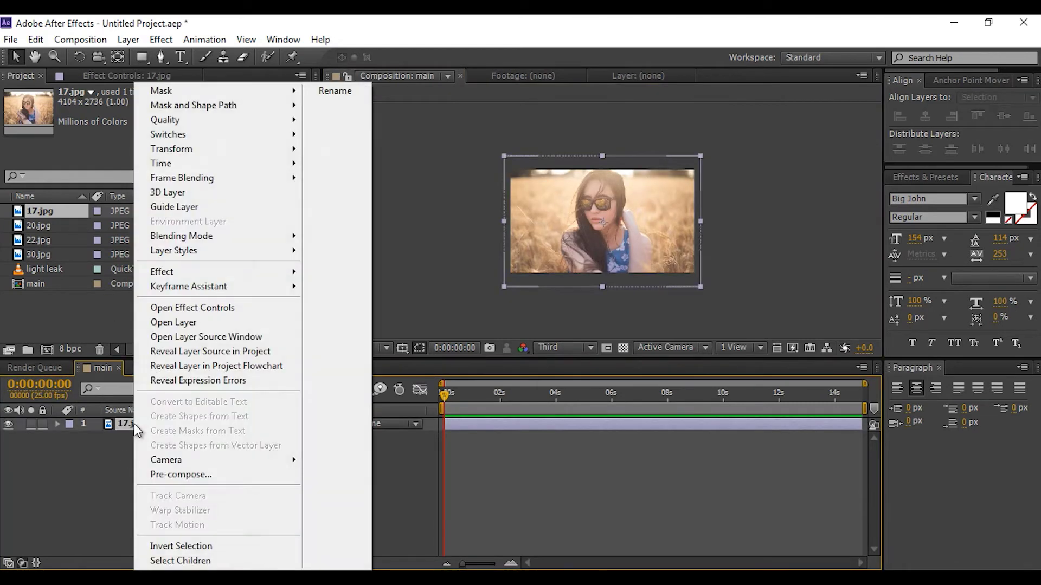
pyautogui.click(181, 475)
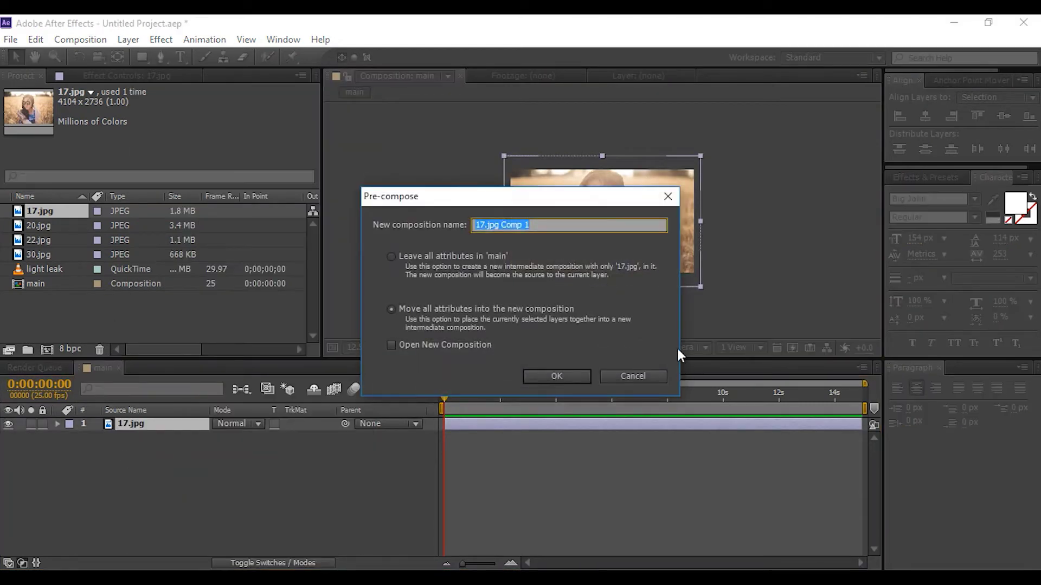
pyautogui.write('image1')
pyautogui.press('Return')
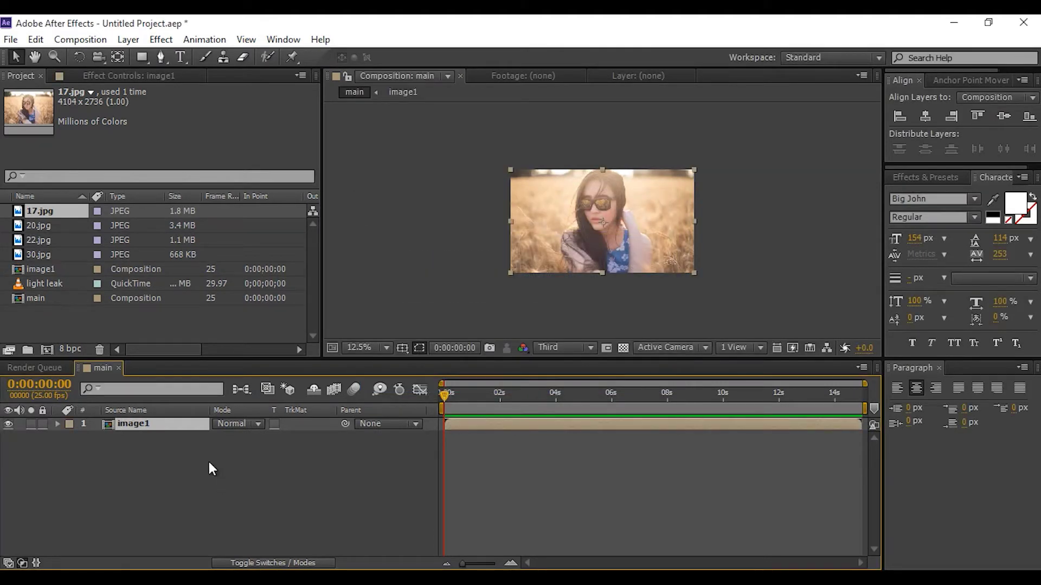
pyautogui.doubleClick(125, 421)
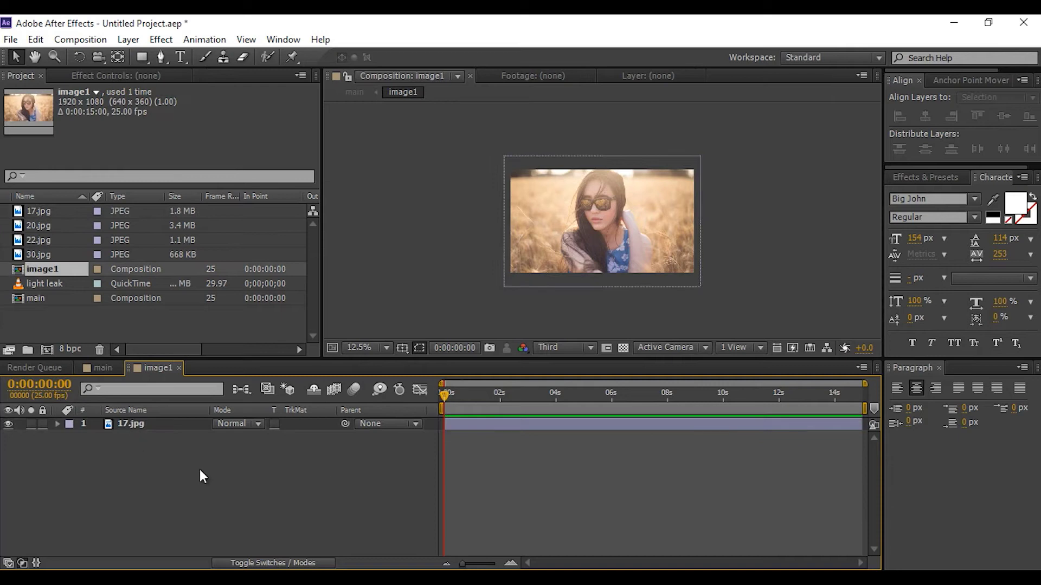
# Draw a white rectangle outline around the whole photo.
pyautogui.click(140, 58)
pyautogui.press('.')
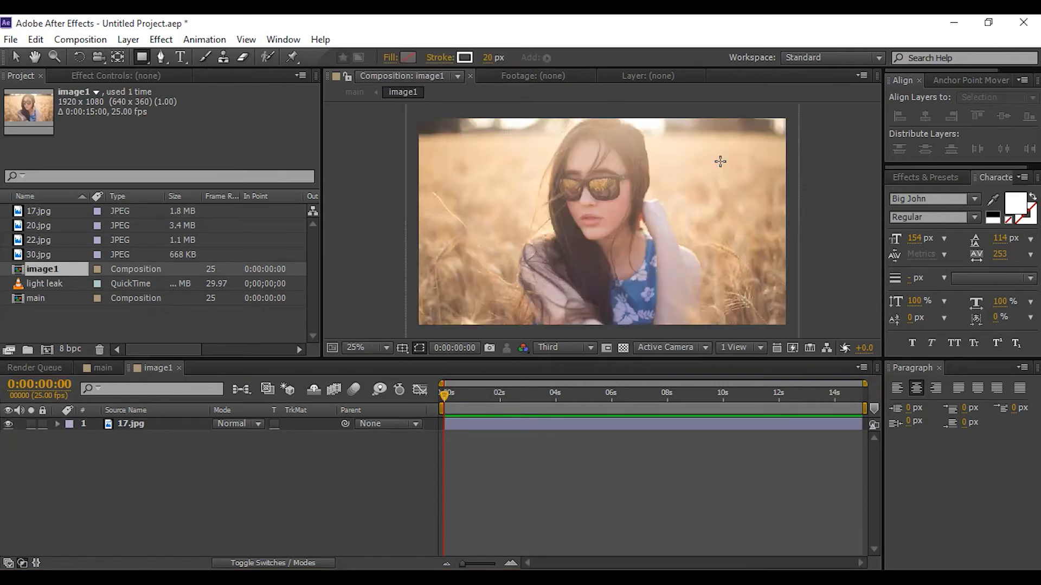
pyautogui.press('`')
pyautogui.press('.')
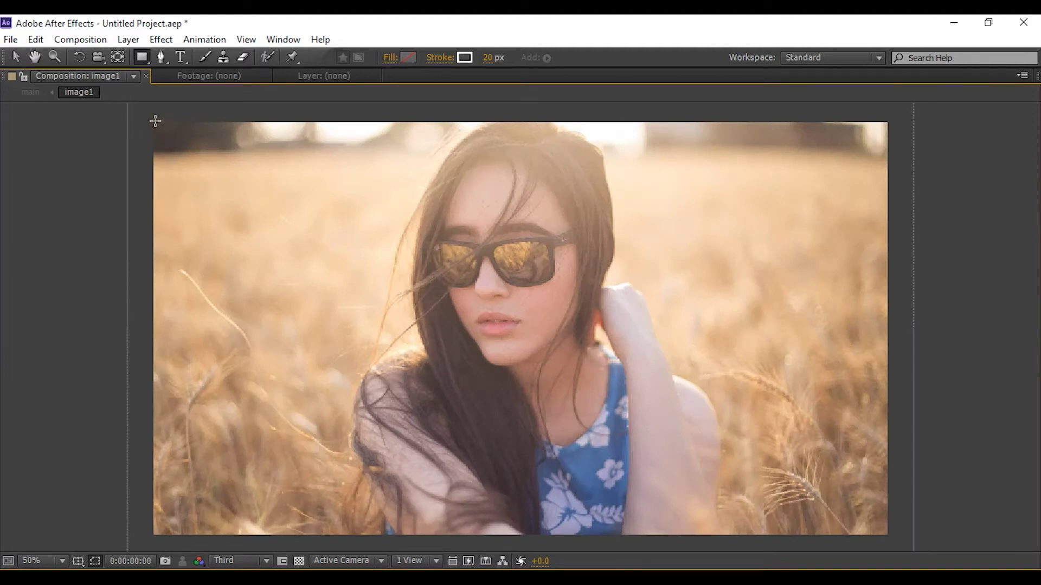
pyautogui.moveTo(153, 121); pyautogui.dragTo(887, 532)
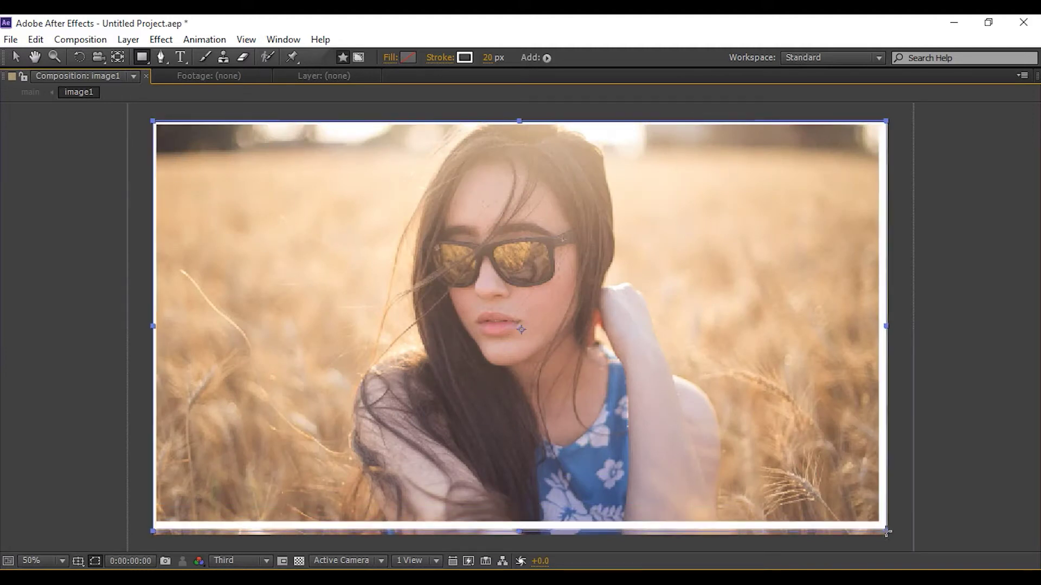
pyautogui.press('v')
pyautogui.press('`')
pyautogui.press(',')
pyautogui.click(56, 424)
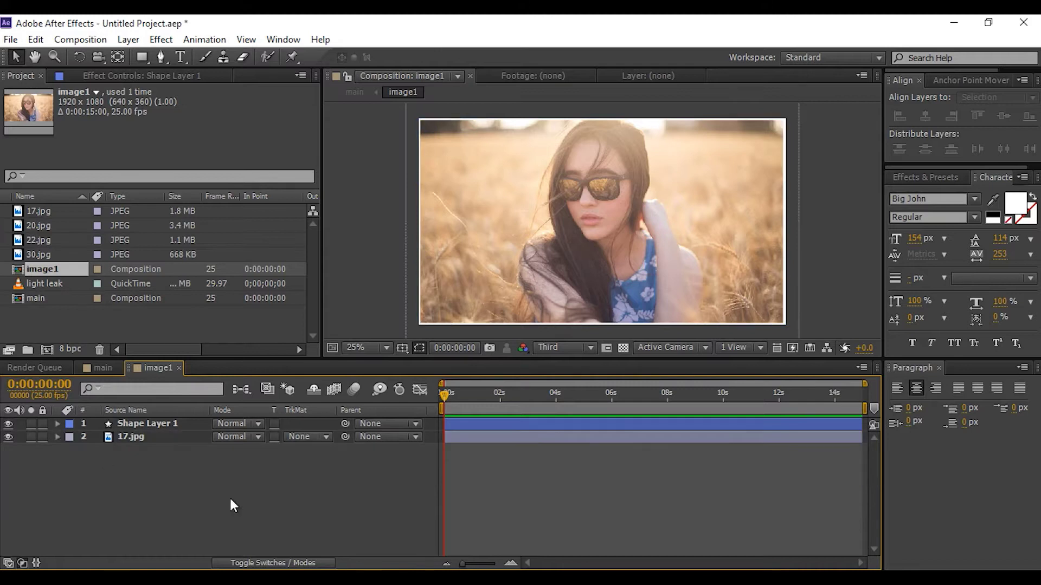
# Add an adjustment layer on top and apply the Ramp effect to it.
pyautogui.rightClick(303, 470)
pyautogui.moveTo(364, 312)
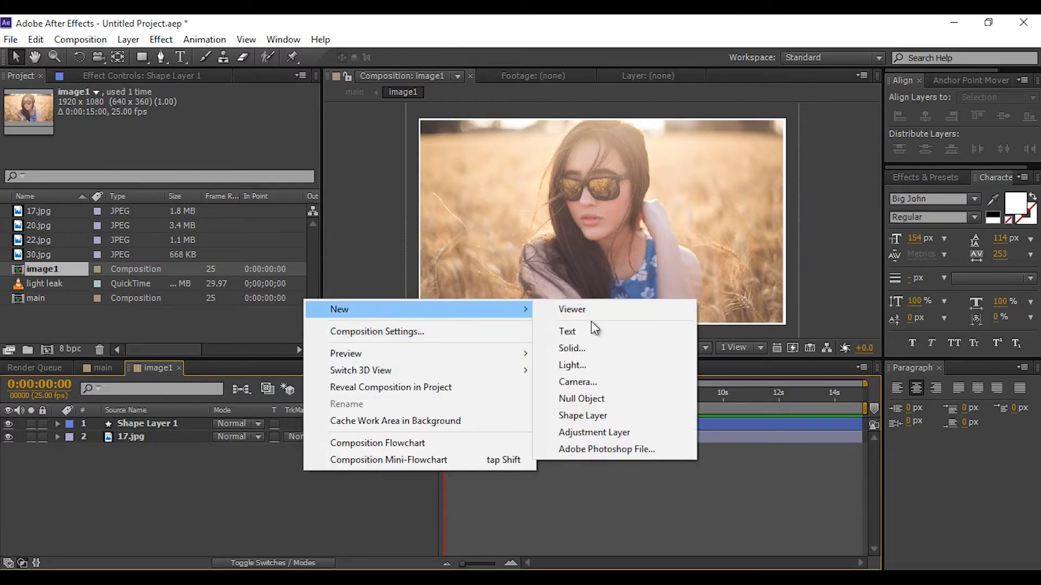
pyautogui.click(596, 432)
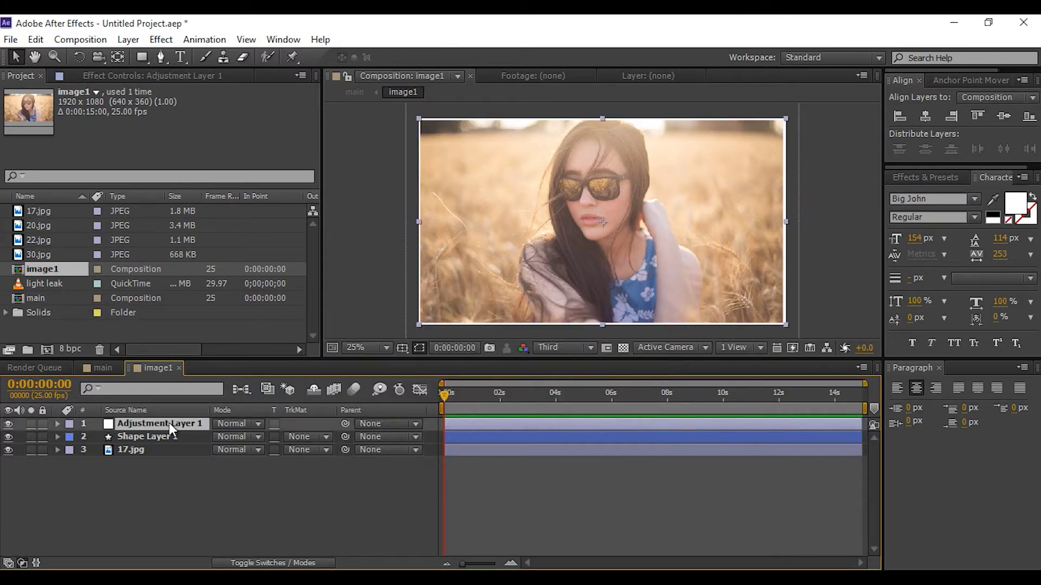
pyautogui.click(932, 177)
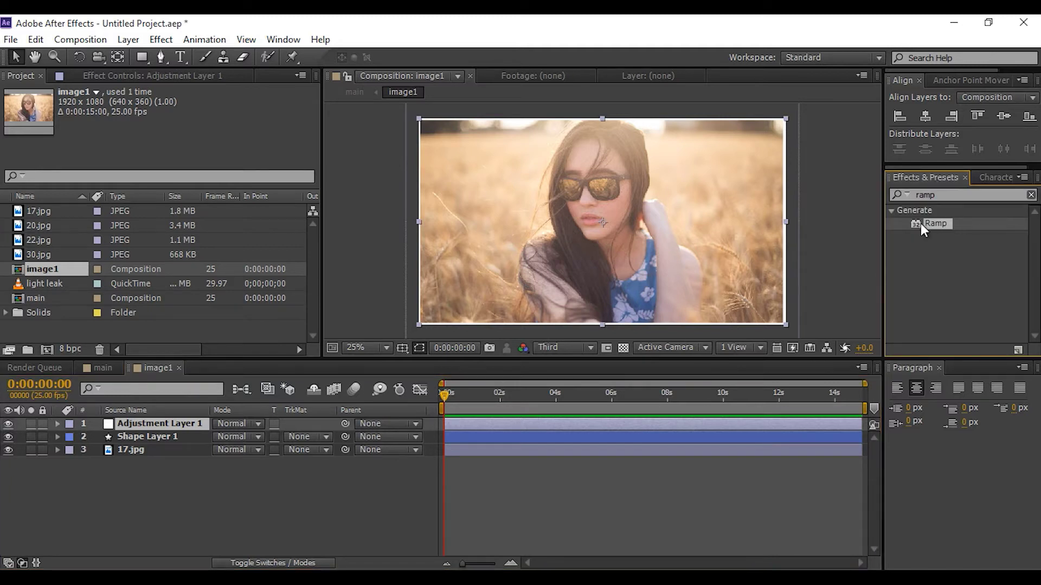
pyautogui.moveTo(932, 225); pyautogui.dragTo(148, 425)
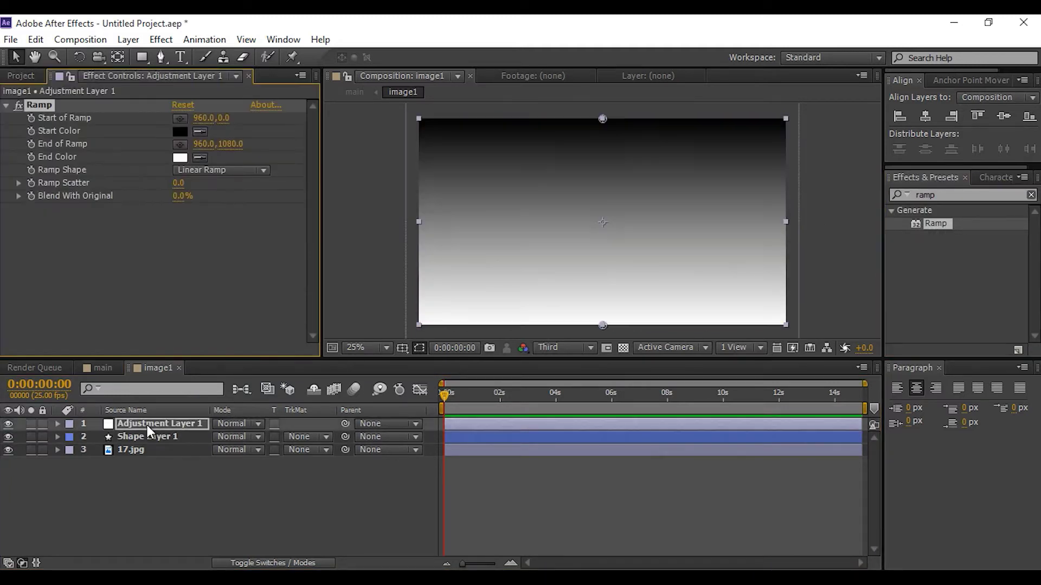
# Set the Ramp's start colour to a bright purple.
pyautogui.click(180, 131)
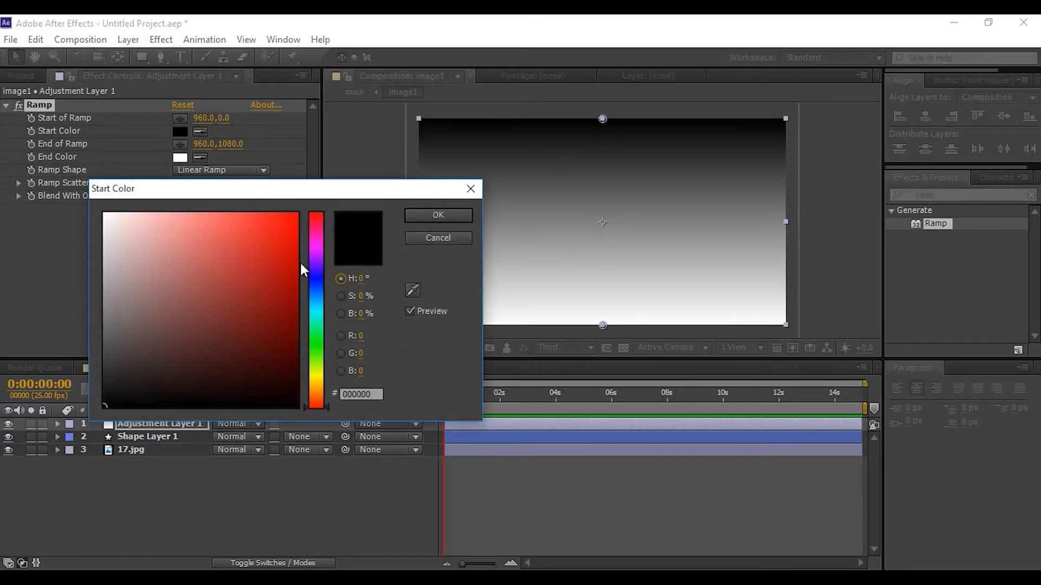
pyautogui.click(311, 265)
pyautogui.moveTo(218, 216); pyautogui.dragTo(243, 217)
pyautogui.click(421, 219)
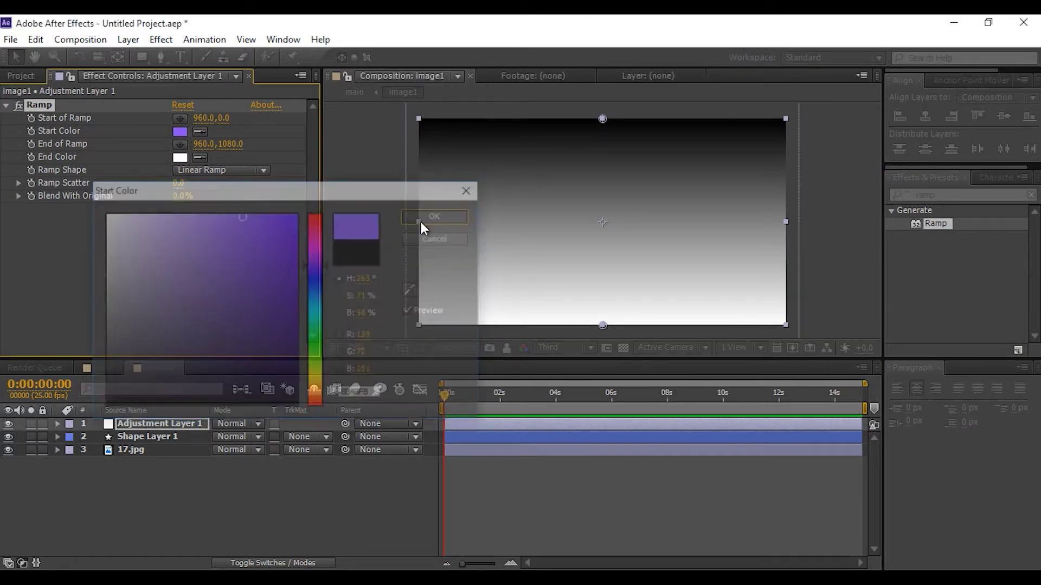
# Make the Ramp's end colour orange and drag its points to opposite corners, ending at 1920,1080.
pyautogui.click(183, 157)
pyautogui.click(316, 287)
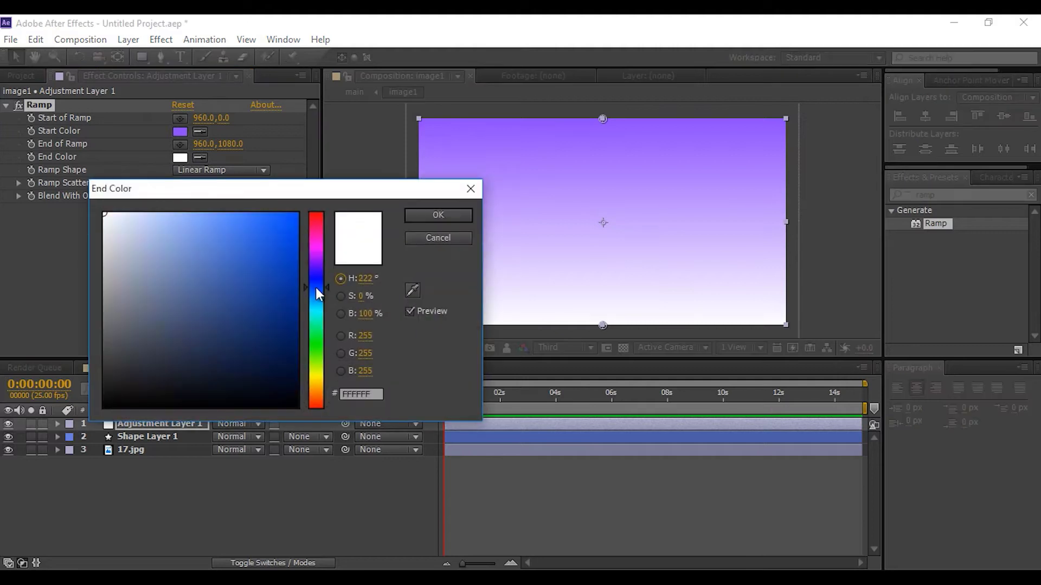
pyautogui.moveTo(316, 287); pyautogui.dragTo(316, 281)
pyautogui.click(232, 232)
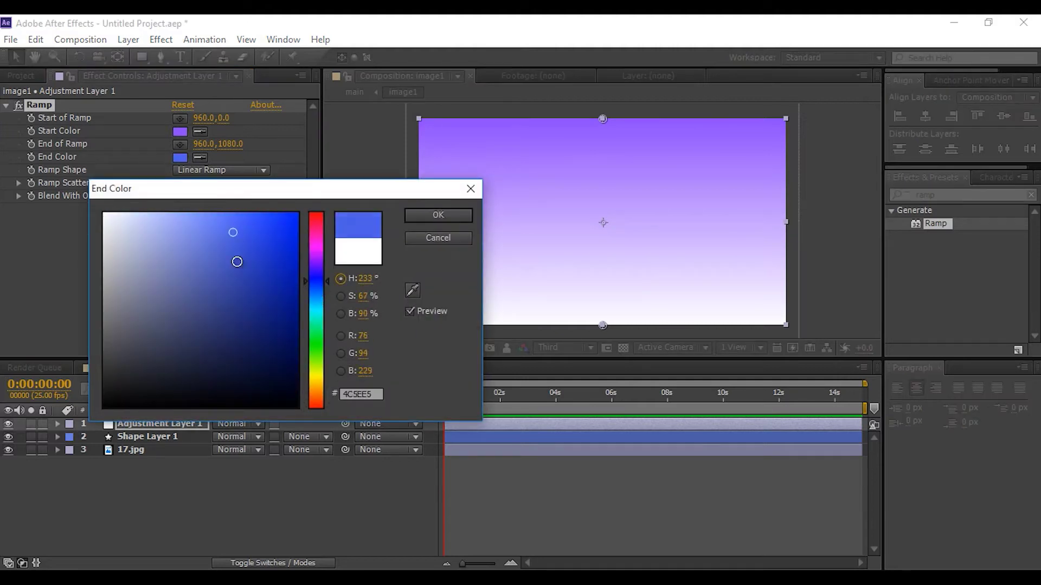
pyautogui.moveTo(237, 261)
pyautogui.mouseDown()
pyautogui.moveTo(222, 223)
pyautogui.moveTo(248, 282)
pyautogui.mouseUp()
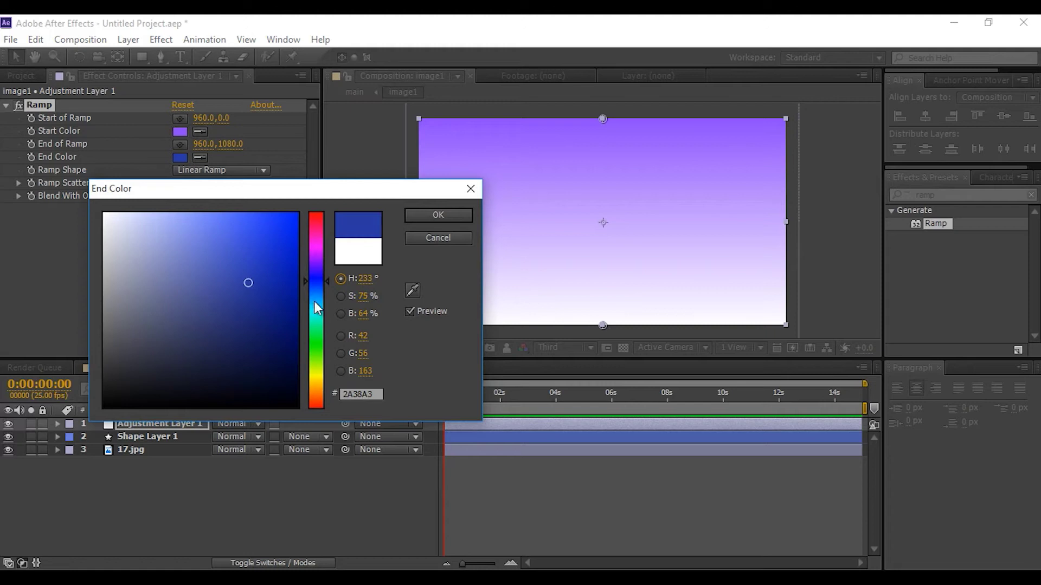
pyautogui.moveTo(315, 303); pyautogui.dragTo(322, 386)
pyautogui.moveTo(248, 283); pyautogui.dragTo(252, 235)
pyautogui.click(467, 220)
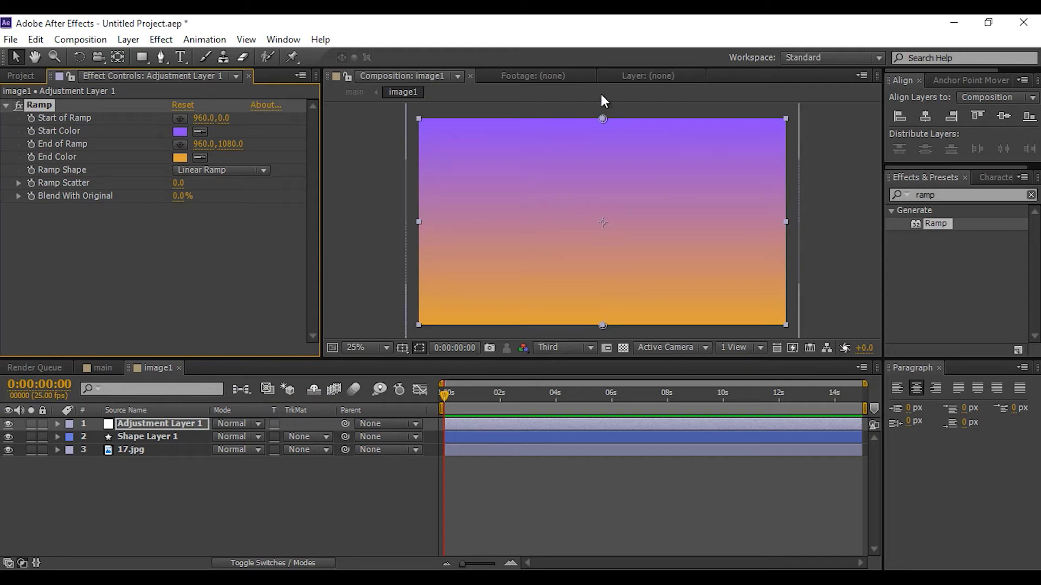
pyautogui.moveTo(603, 119); pyautogui.dragTo(421, 123)
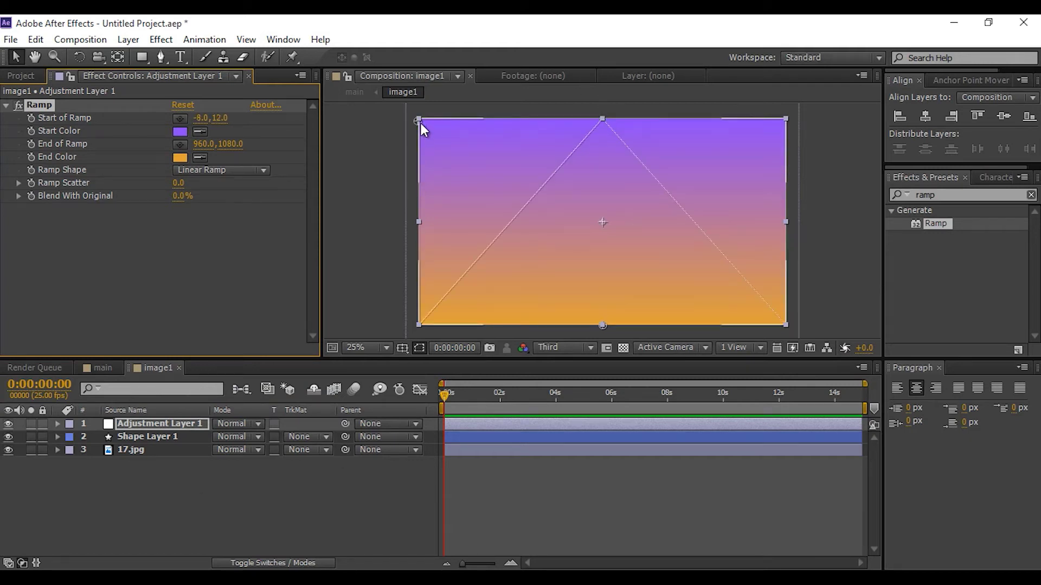
pyautogui.moveTo(603, 325); pyautogui.dragTo(786, 326)
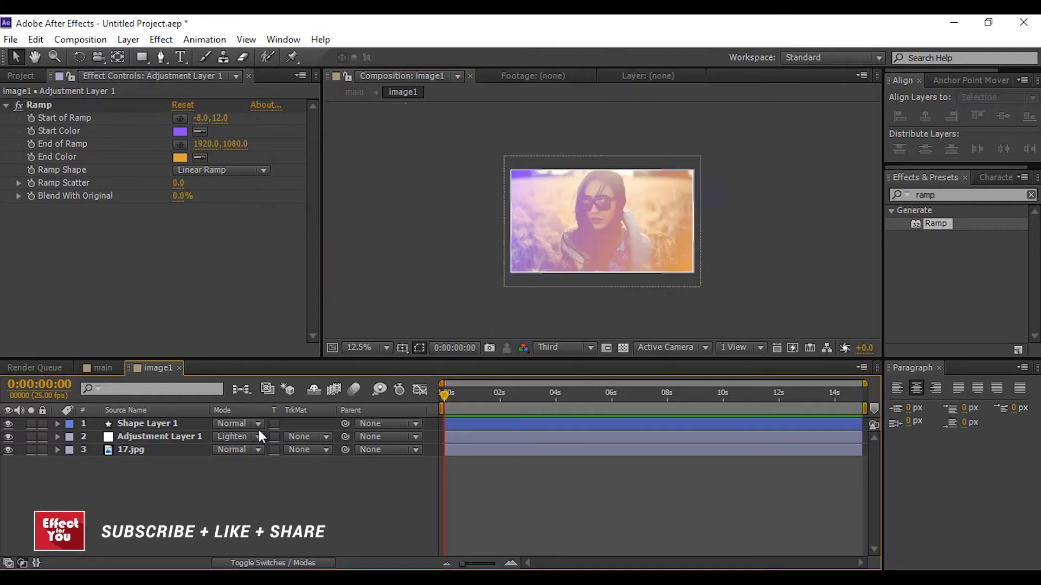
# Set the gradient adjustment layer's blend mode to Overlay.
pyautogui.click(256, 436)
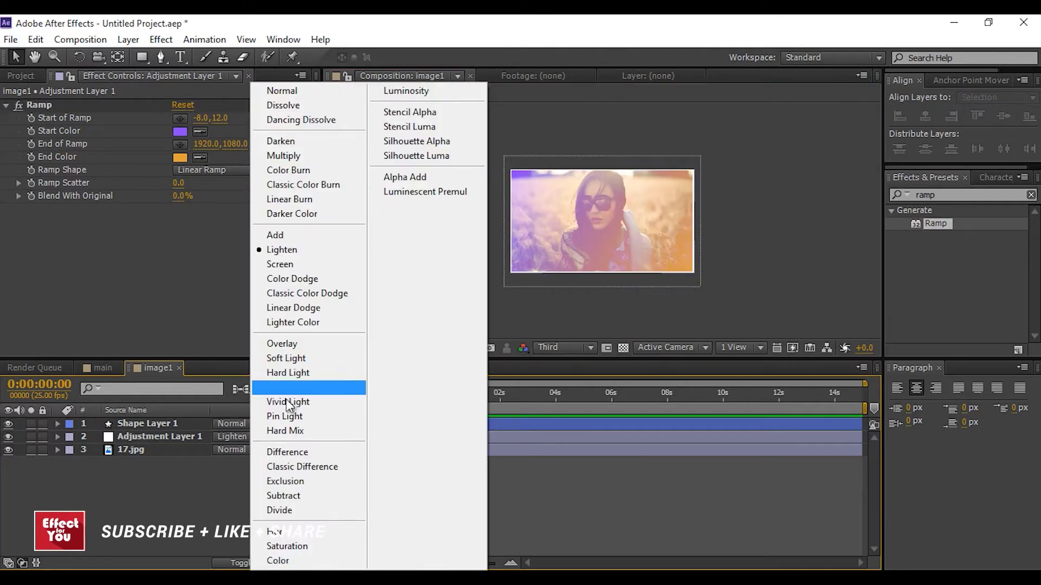
pyautogui.click(295, 346)
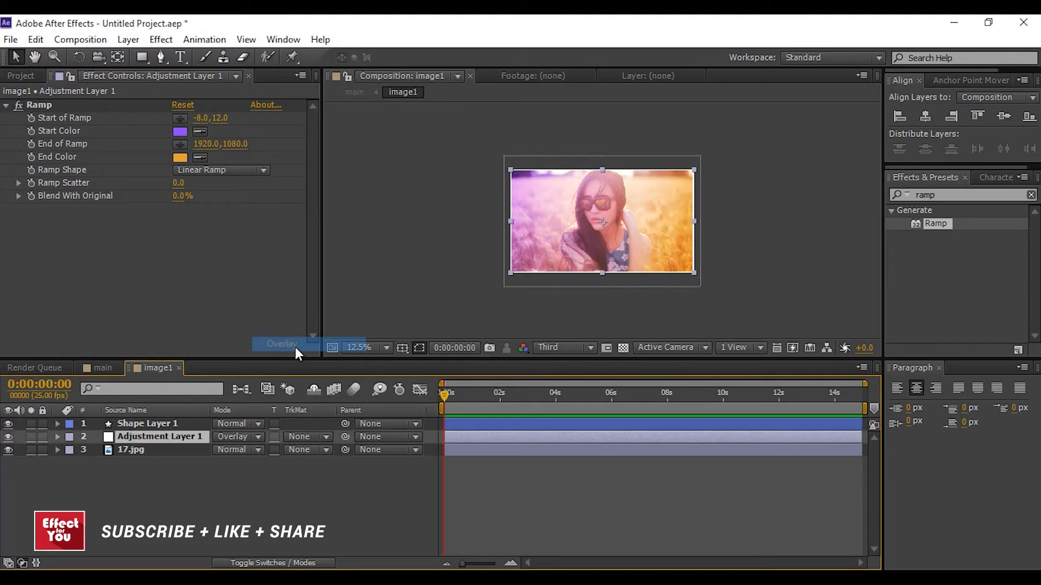
pyautogui.click(756, 220)
pyautogui.press('.')
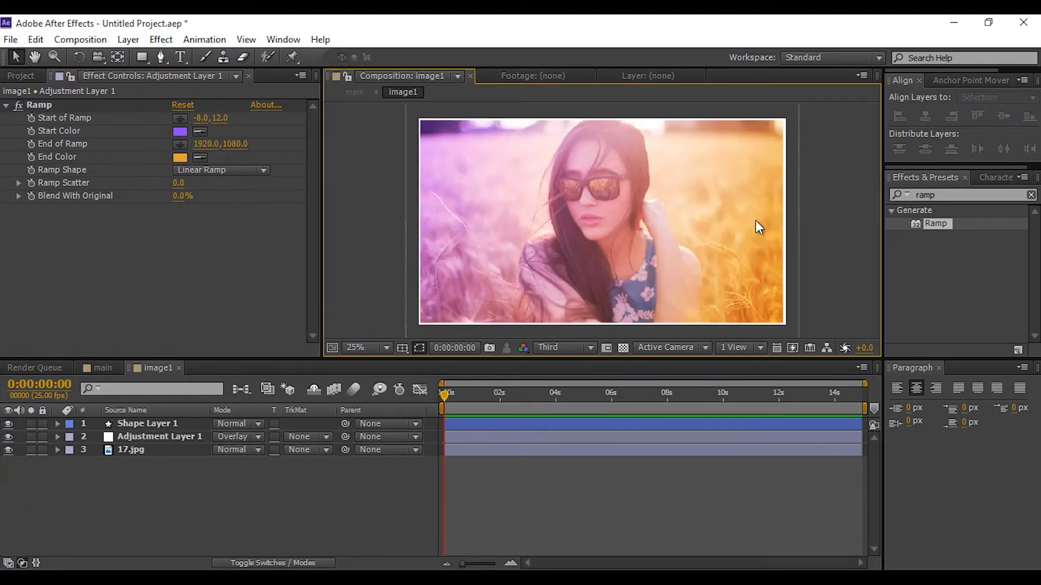
# Add a white 'HELLO' text layer in Big John and centre it in the comp.
pyautogui.rightClick(214, 480)
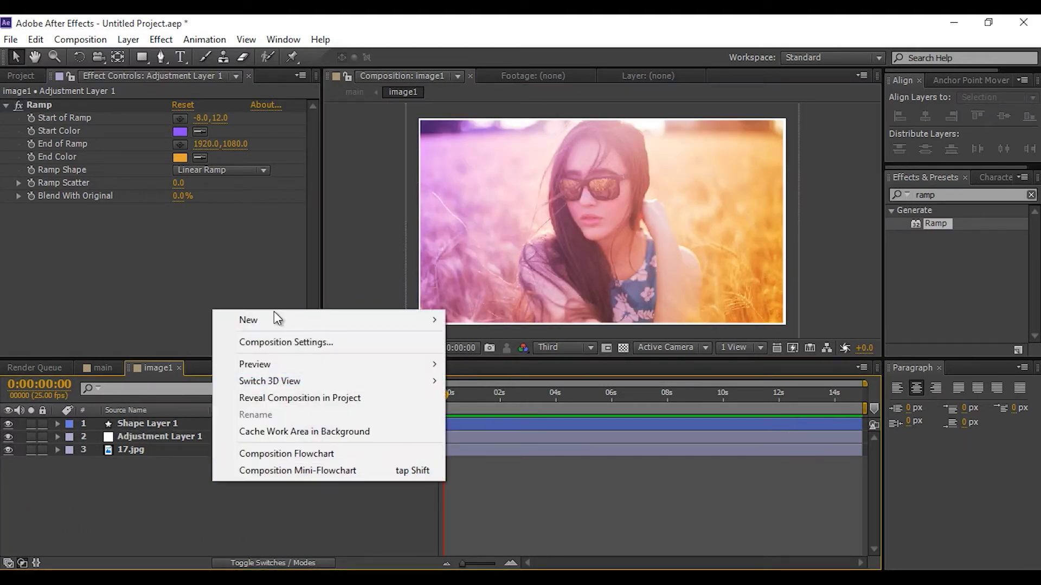
pyautogui.moveTo(350, 324)
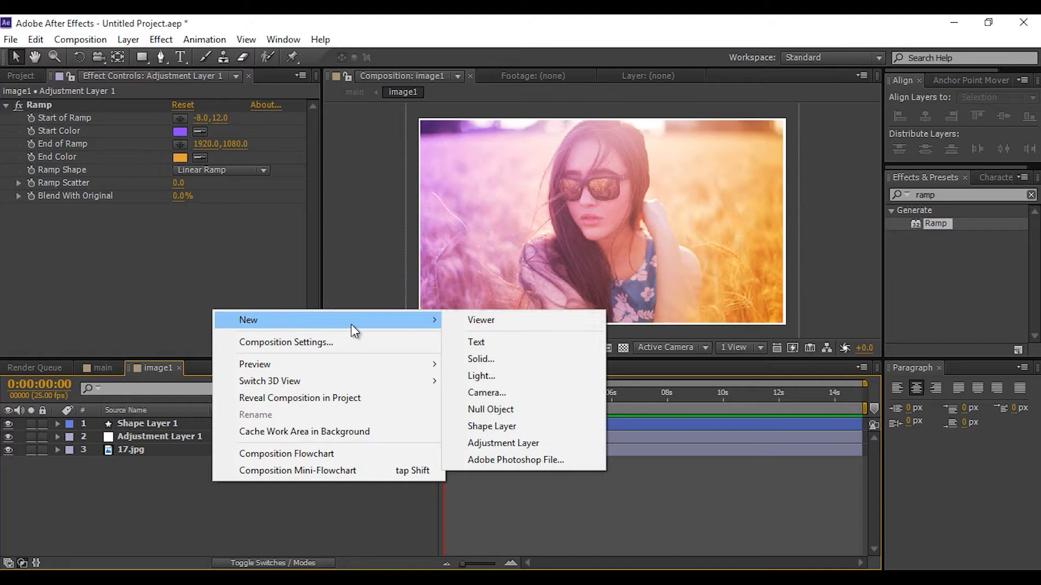
pyautogui.click(504, 351)
pyautogui.write('HELLO')
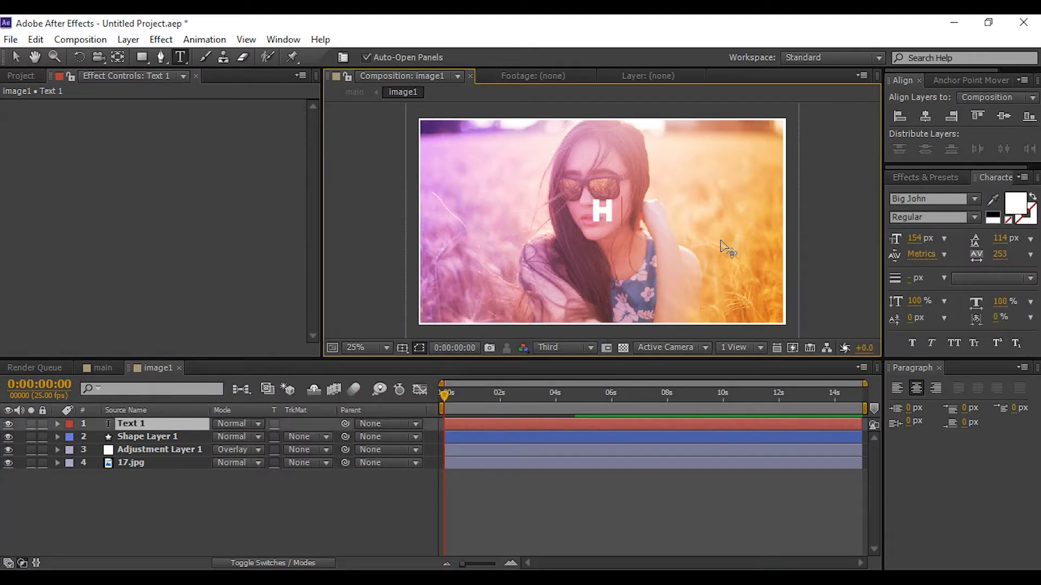
pyautogui.hotkey('ctrl', 'Return')
pyautogui.click(902, 81)
pyautogui.click(925, 116)
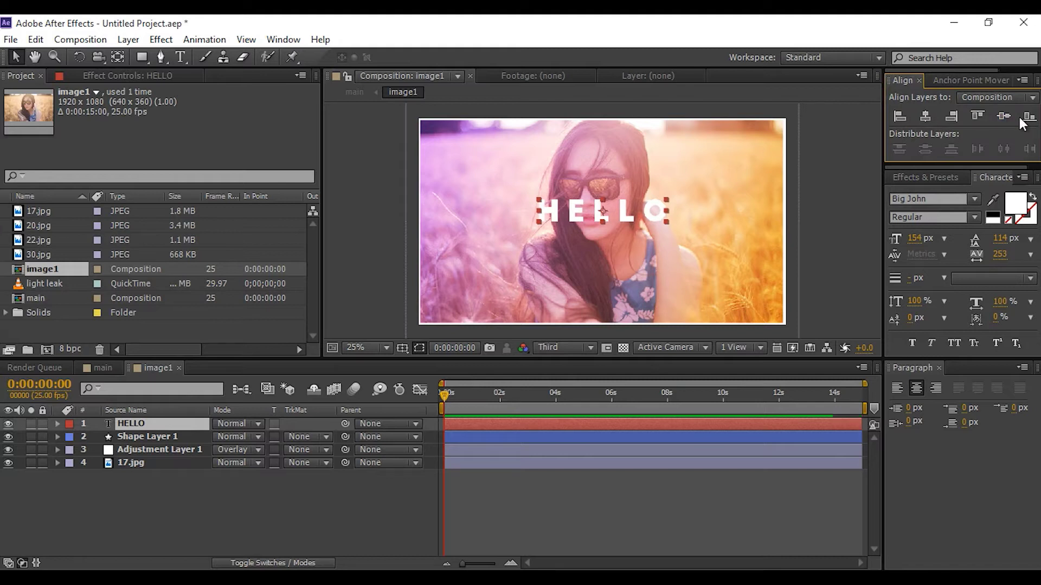
pyautogui.click(1003, 116)
pyautogui.click(200, 523)
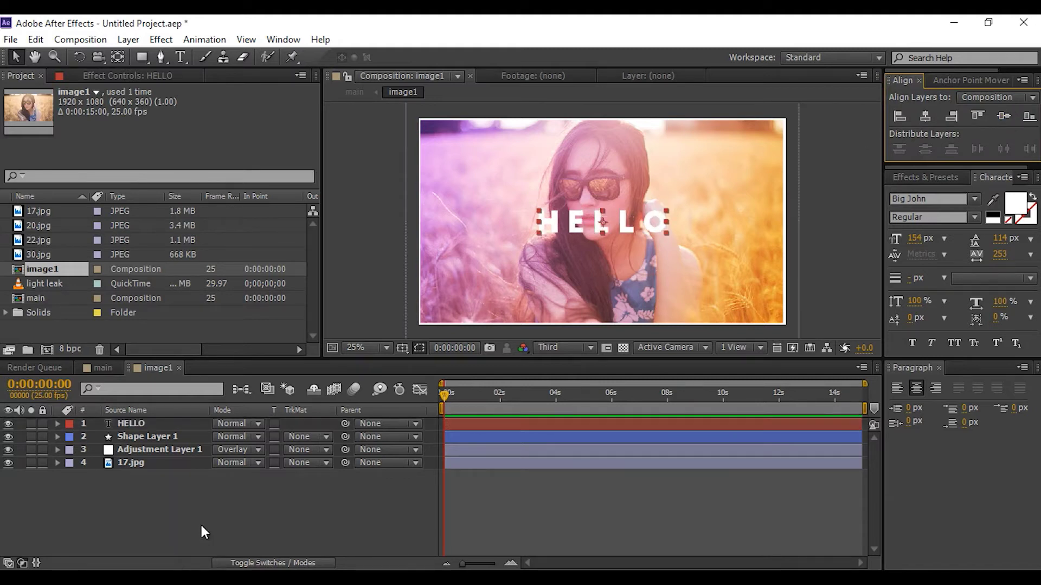
pyautogui.press('q')
pyautogui.press('.')
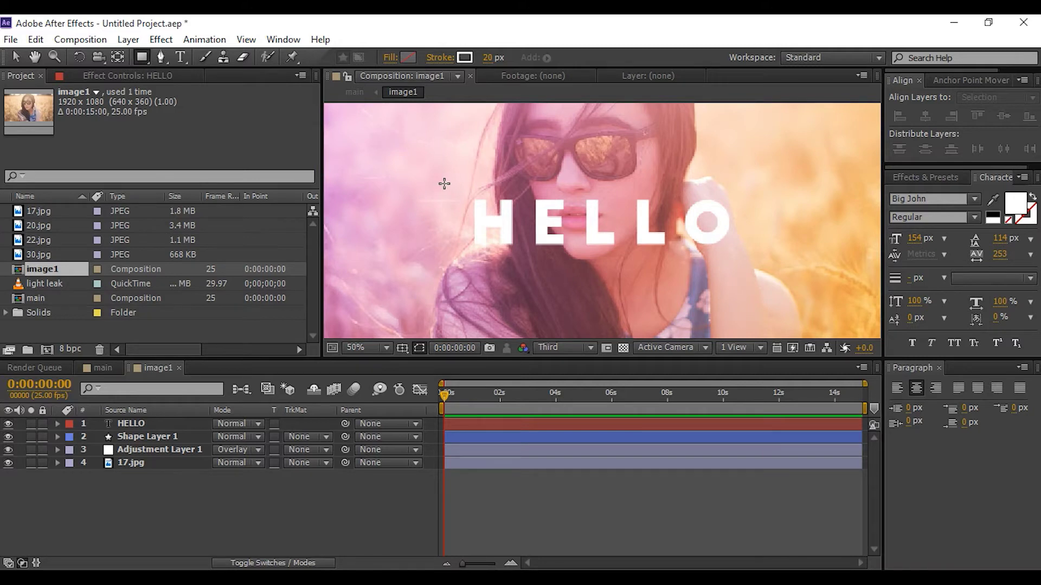
# Draw a rectangle outline around HELLO and centre it in the comp.
pyautogui.moveTo(444, 184); pyautogui.dragTo(755, 263)
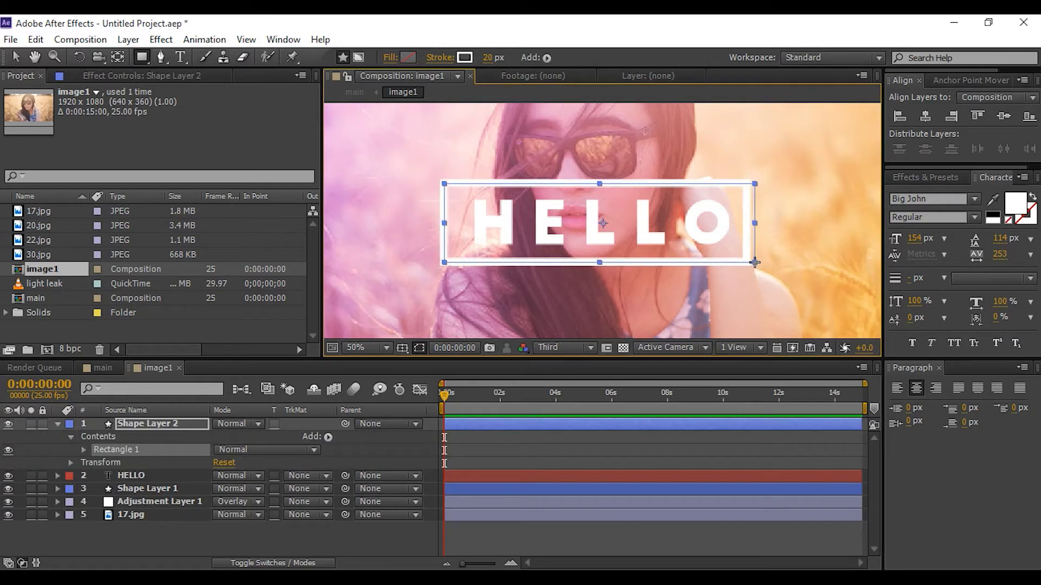
pyautogui.click(16, 57)
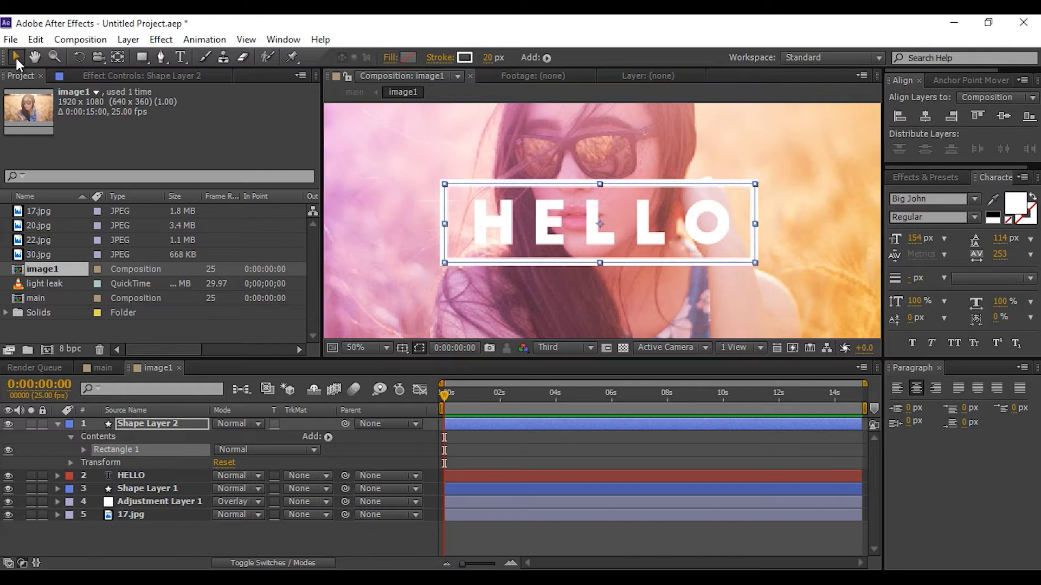
pyautogui.click(926, 116)
pyautogui.click(1003, 116)
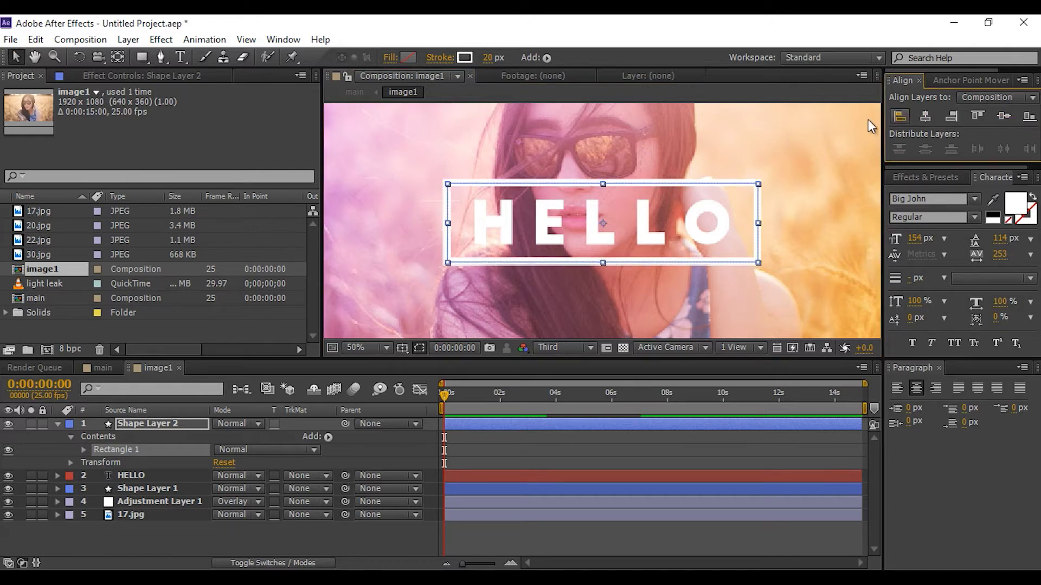
pyautogui.click(269, 530)
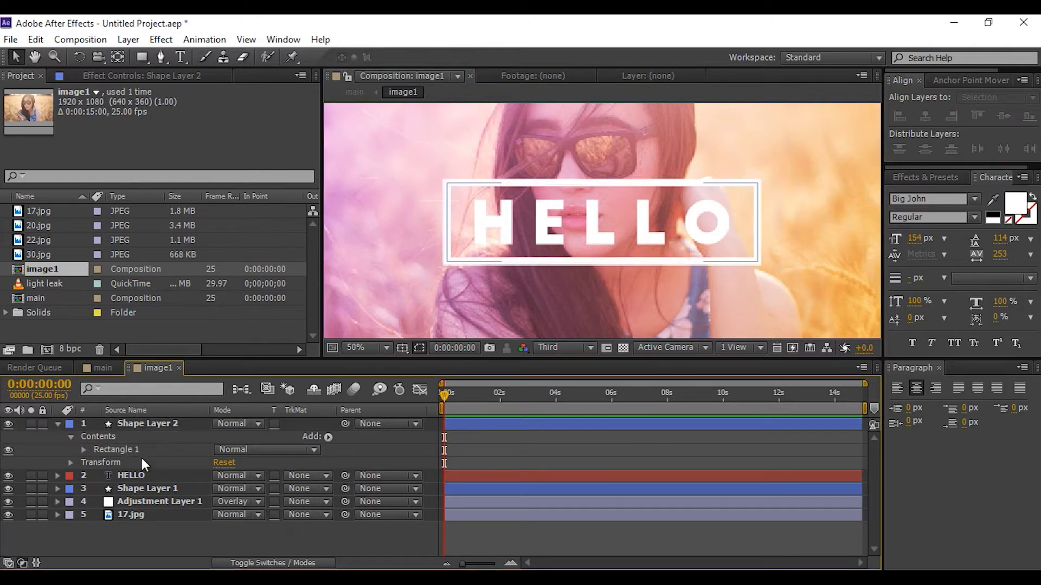
# Give the HELLO layer a rectangular Mask 1 matching the frame.
pyautogui.click(142, 476)
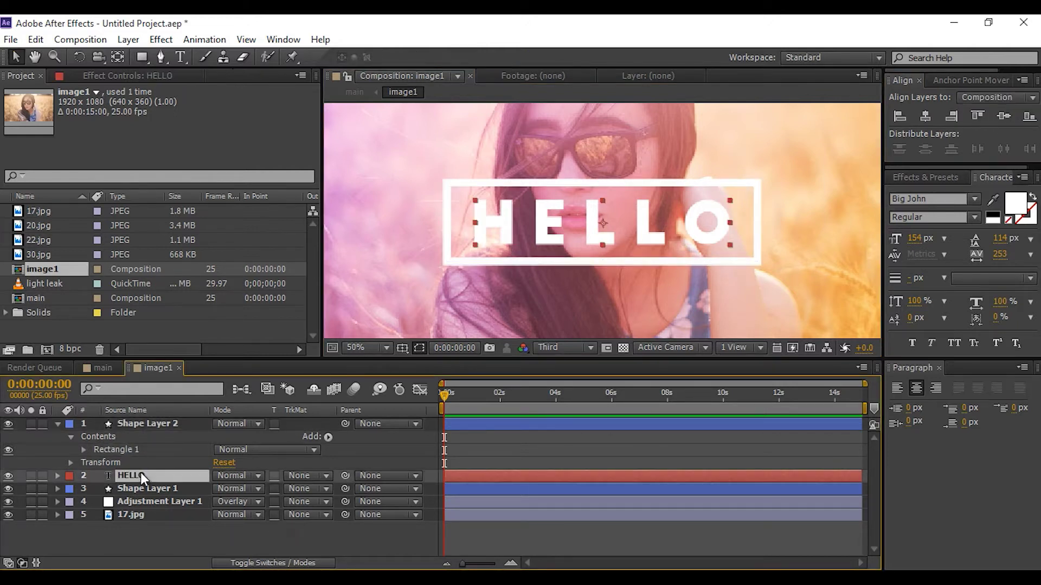
pyautogui.click(142, 56)
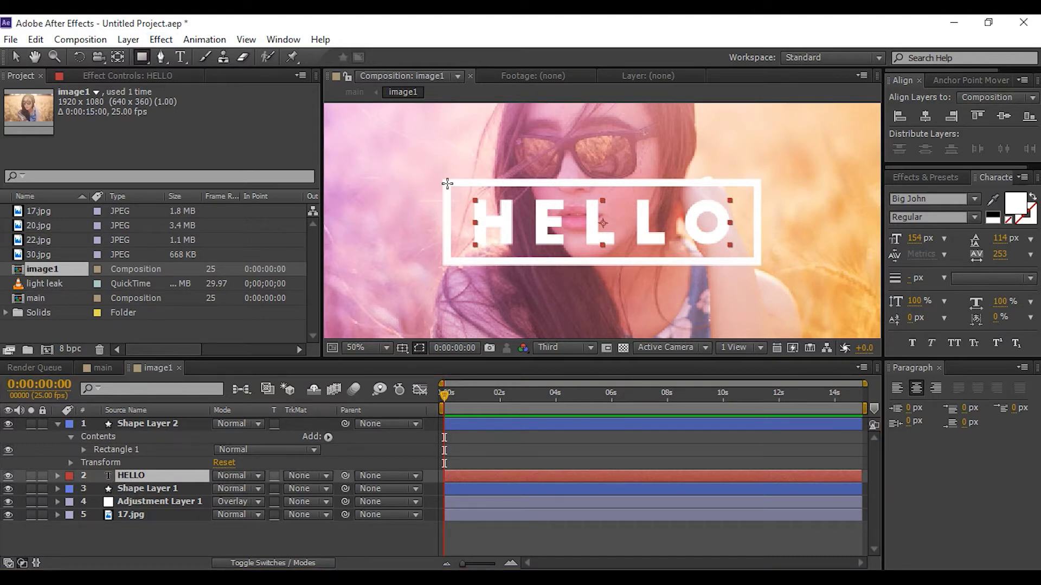
pyautogui.moveTo(447, 184); pyautogui.dragTo(758, 263)
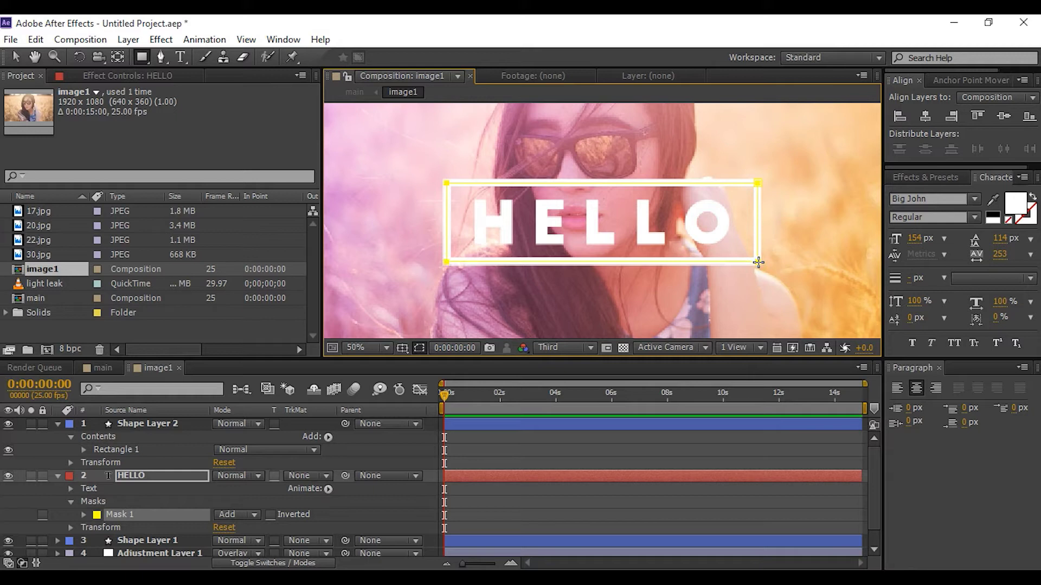
pyautogui.click(16, 58)
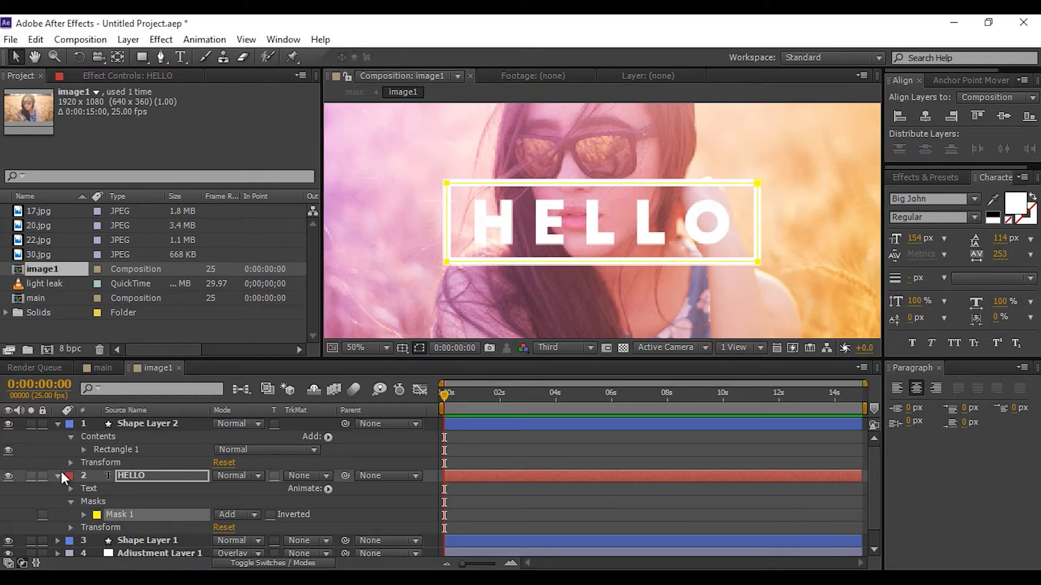
pyautogui.click(61, 475)
pyautogui.scroll(-1, 112, 492)
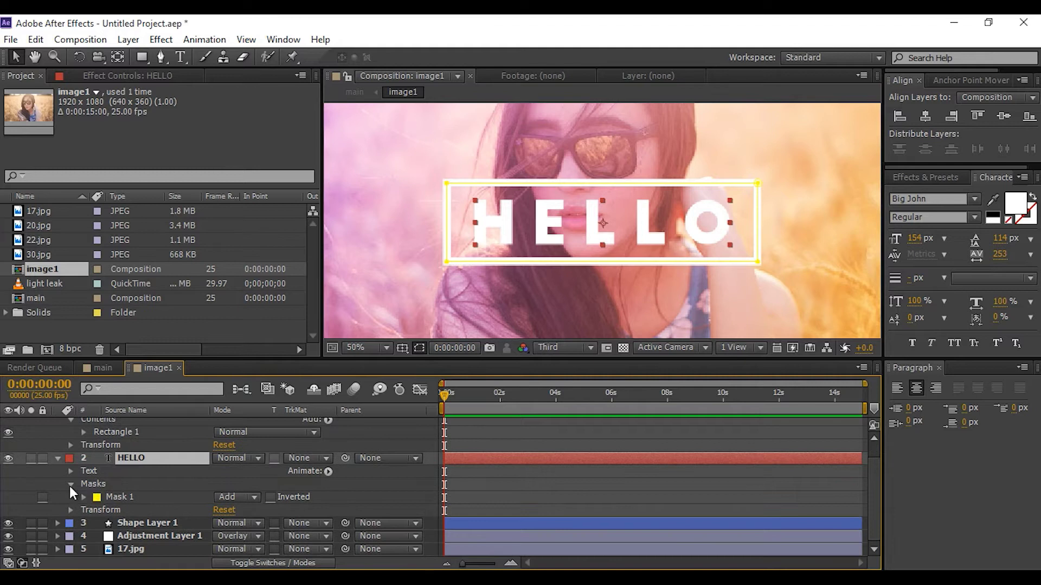
pyautogui.click(70, 484)
pyautogui.scroll(1, 323, 498)
# Add a Position animator to HELLO and include Tracking in Animator 1.
pyautogui.click(328, 484)
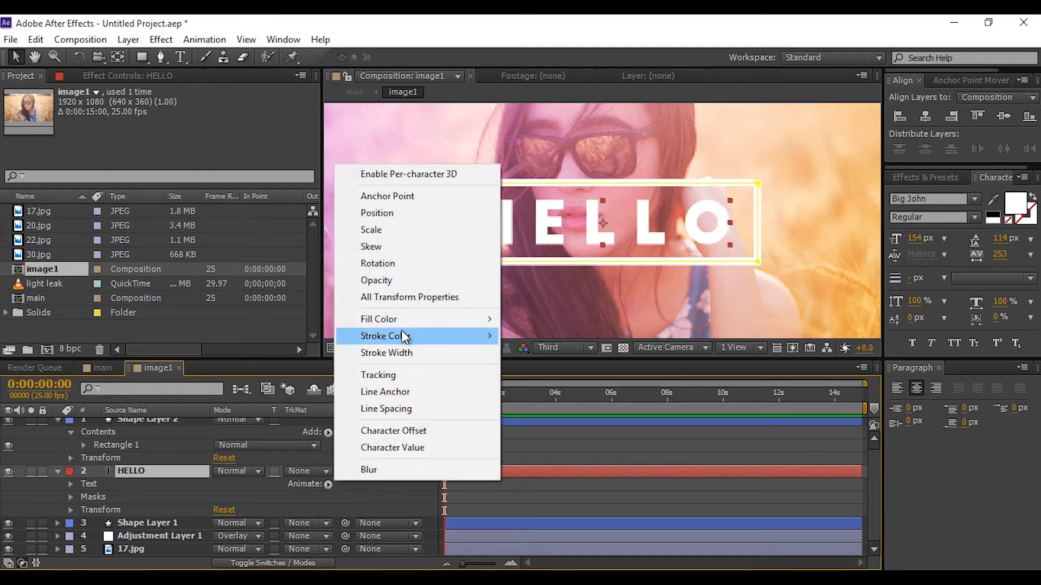
pyautogui.click(390, 213)
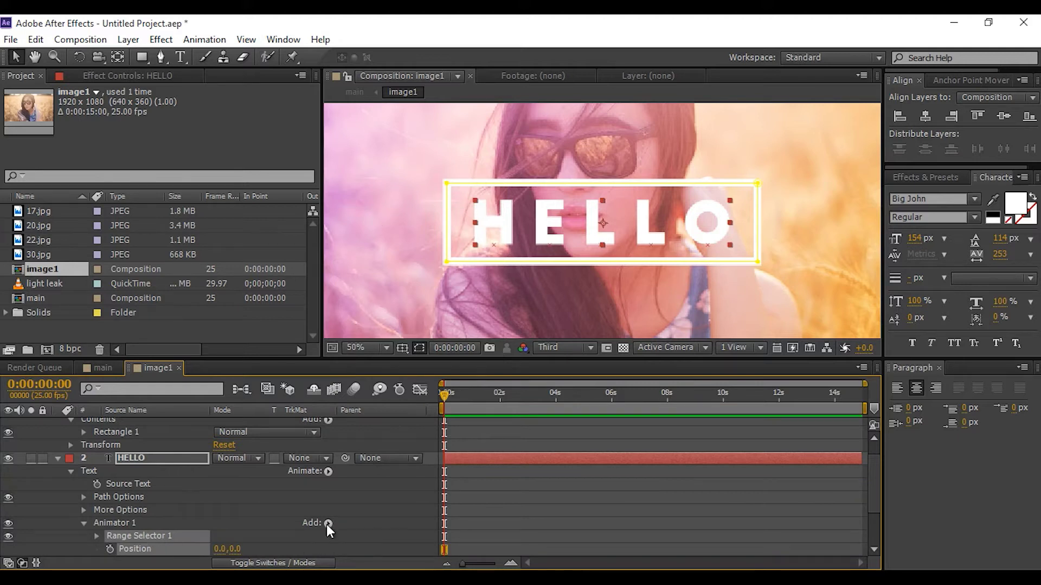
pyautogui.click(328, 524)
pyautogui.moveTo(367, 529)
pyautogui.click(450, 432)
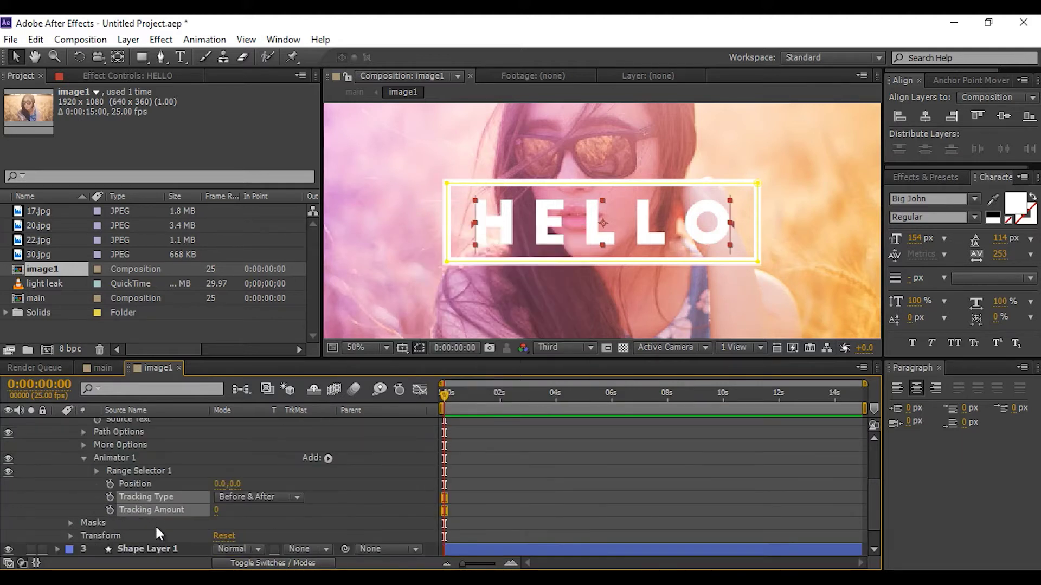
pyautogui.scroll(-2, 156, 527)
pyautogui.click(321, 482)
# Keyframe Tracking Amount from 85 at 0s to 0 at frame 10.
pyautogui.click(151, 483)
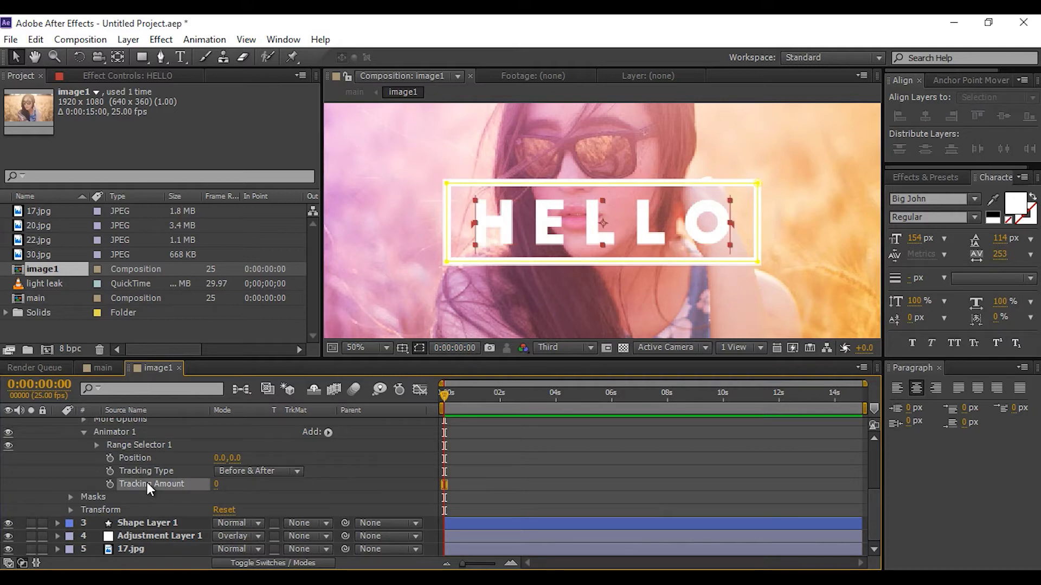
pyautogui.click(111, 482)
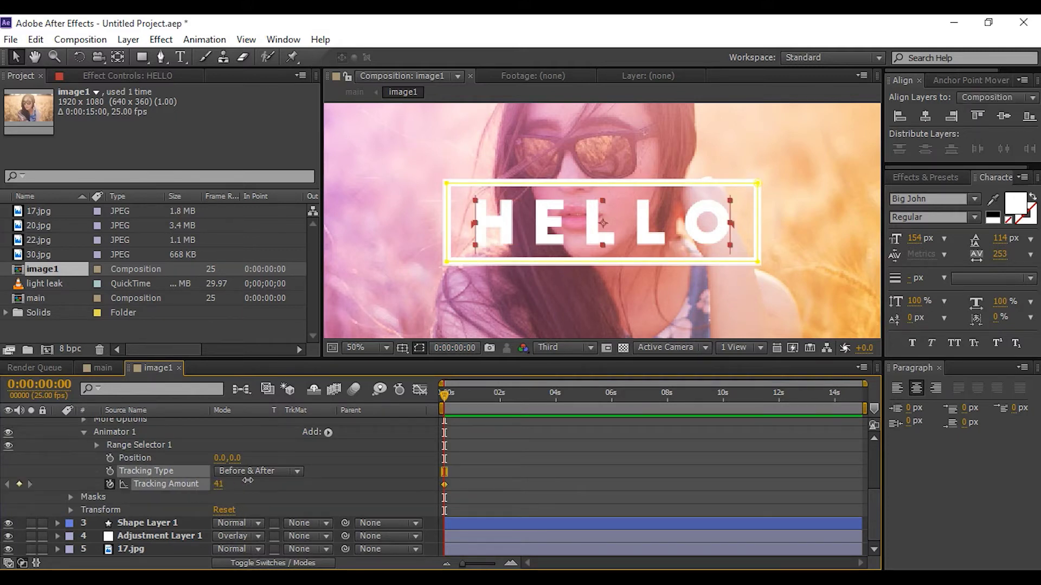
pyautogui.moveTo(219, 488); pyautogui.dragTo(244, 486)
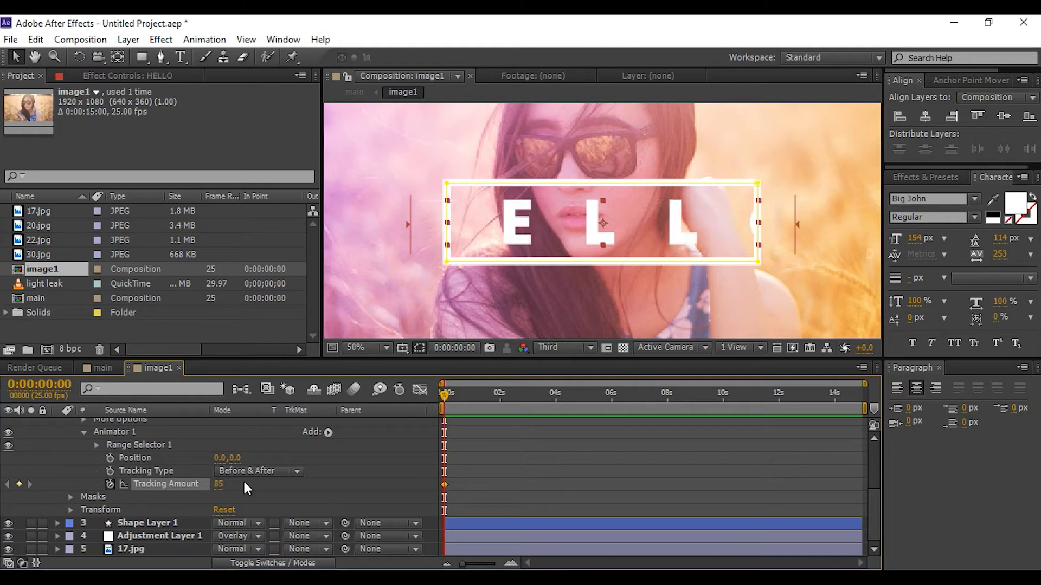
pyautogui.moveTo(450, 392)
pyautogui.mouseDown()
pyautogui.moveTo(491, 394)
pyautogui.moveTo(466, 394)
pyautogui.mouseUp()
pyautogui.moveTo(463, 565); pyautogui.dragTo(494, 565)
pyautogui.press('Home')
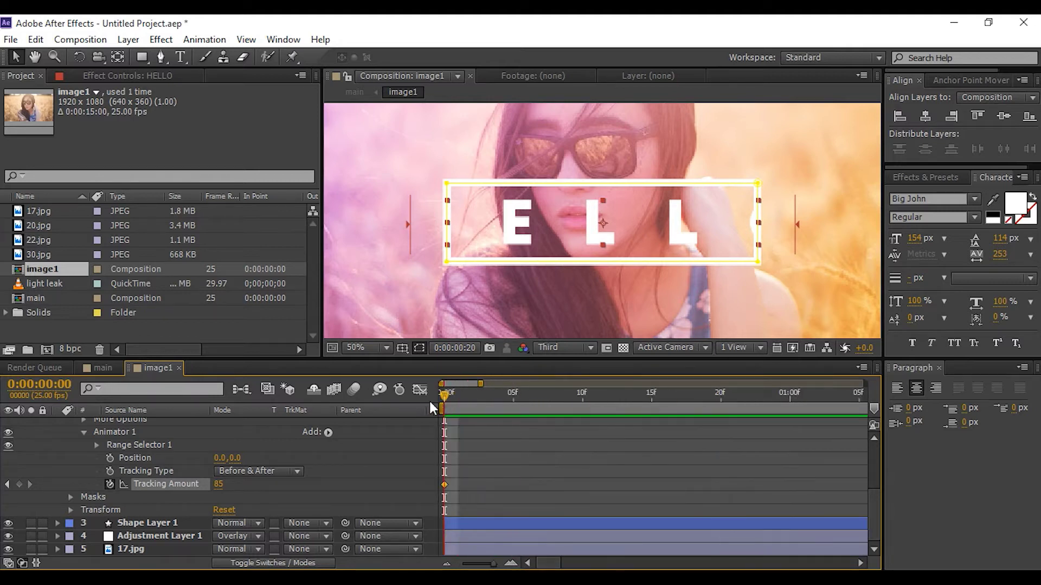
pyautogui.click(582, 394)
pyautogui.click(218, 485)
pyautogui.write('0')
pyautogui.press('Return')
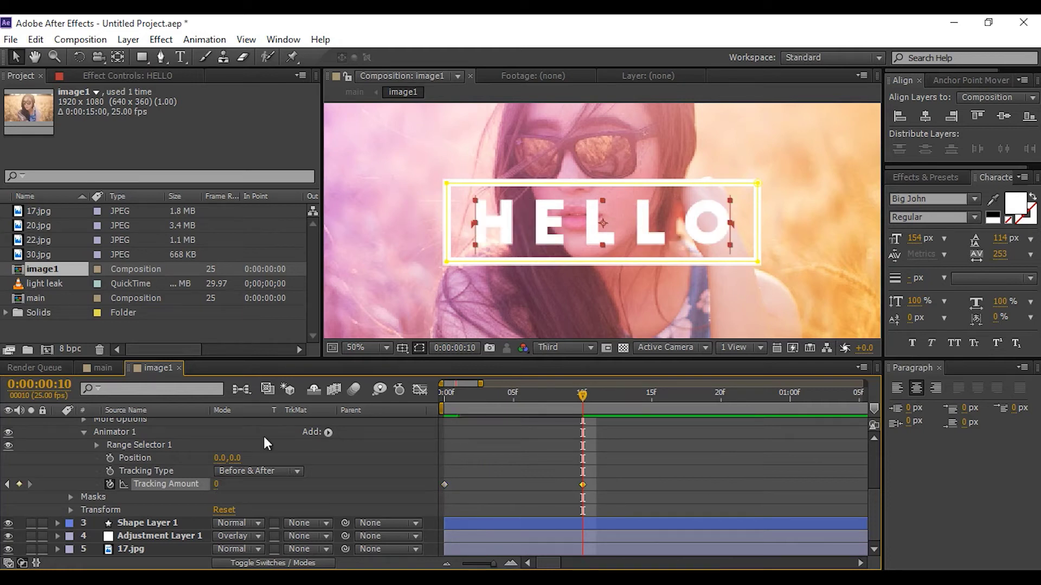
pyautogui.moveTo(606, 473); pyautogui.dragTo(486, 483)
# Easy Ease both Tracking Amount keyframes and lengthen the final keyframe's ease in the Graph Editor.
pyautogui.rightClick(485, 483)
pyautogui.moveTo(575, 472)
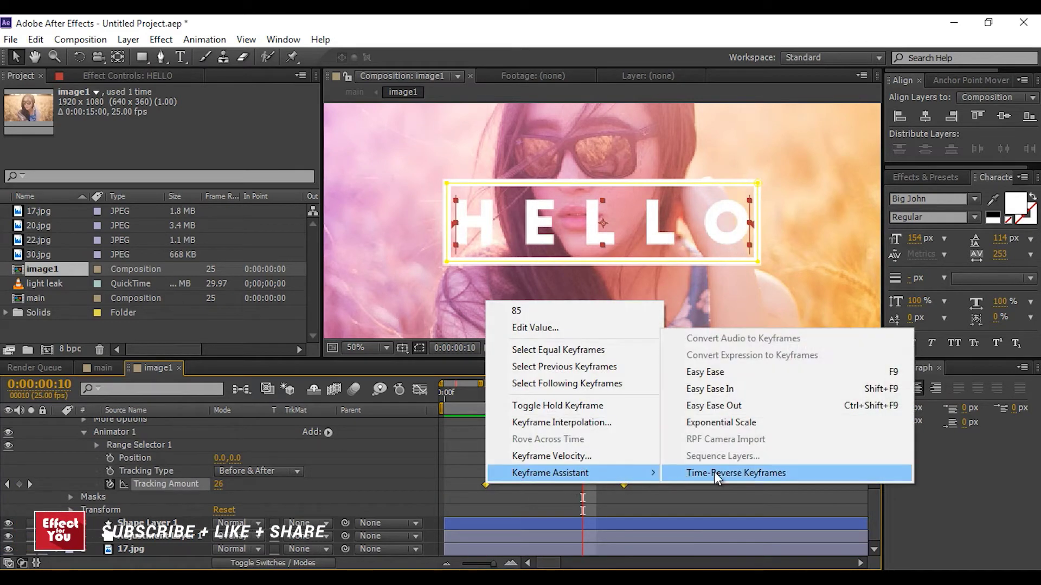
pyautogui.click(732, 371)
pyautogui.click(420, 390)
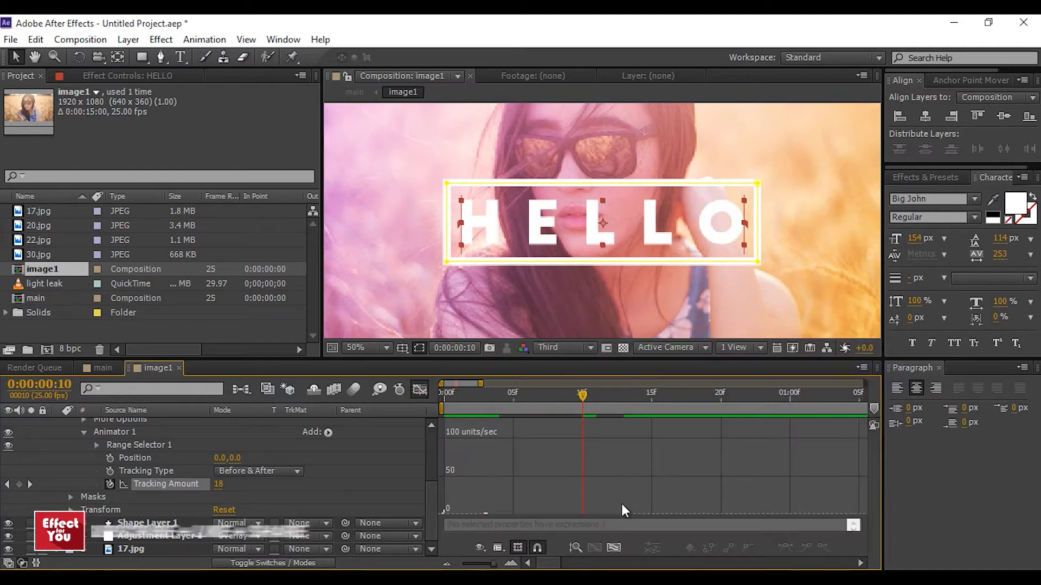
pyautogui.click(614, 548)
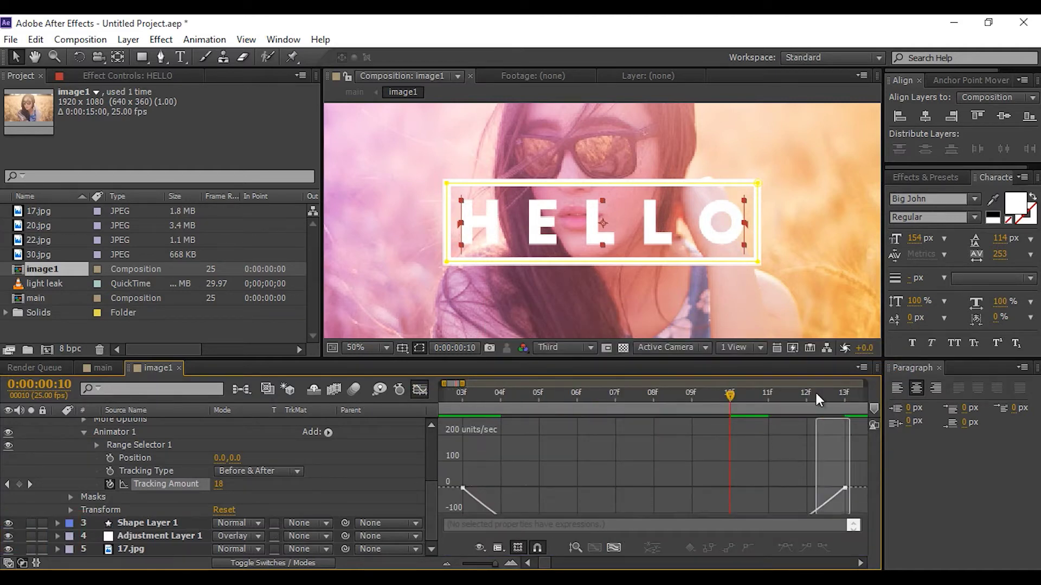
pyautogui.moveTo(780, 488); pyautogui.dragTo(559, 487)
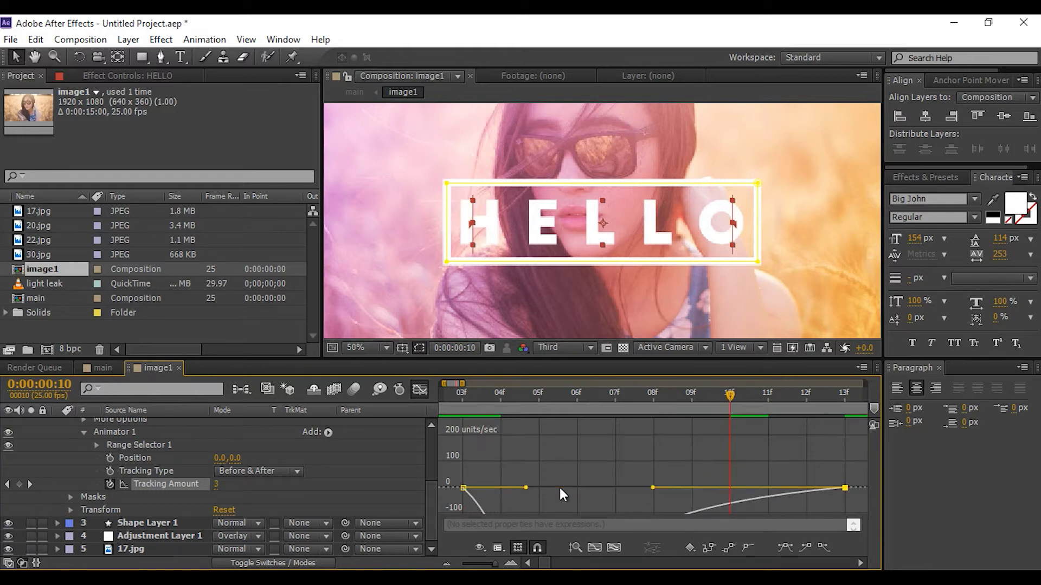
pyautogui.click(575, 548)
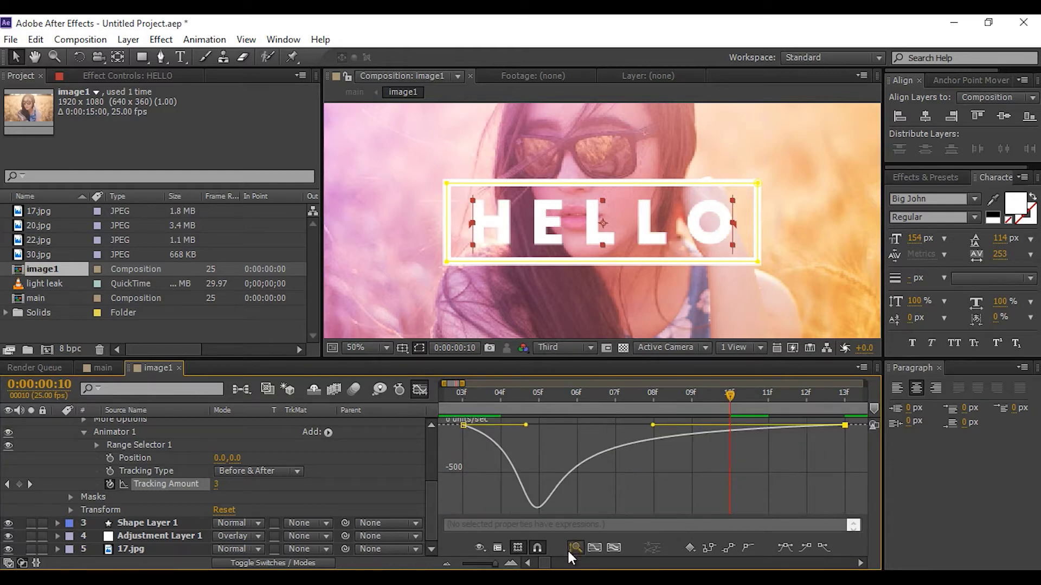
pyautogui.click(419, 390)
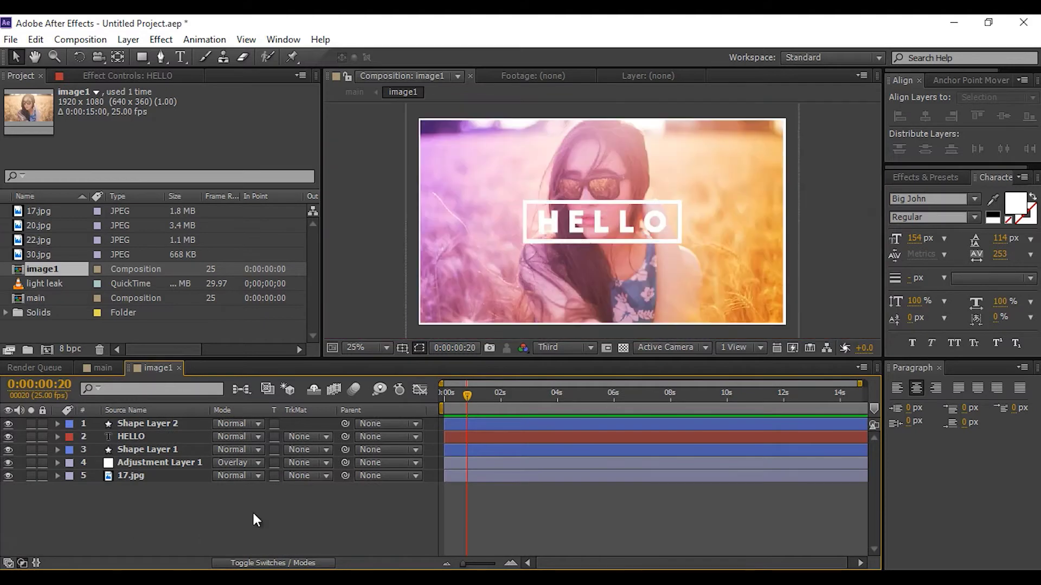
# Create an 'X' text layer, duplicate it, and spread the X marks across the photo's lower area.
pyautogui.rightClick(254, 513)
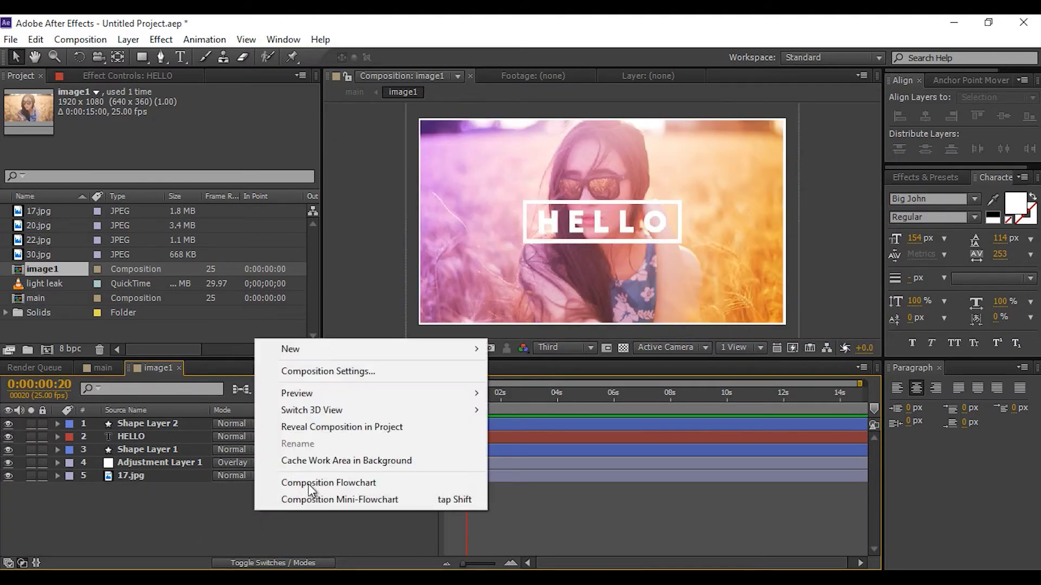
pyautogui.moveTo(309, 350)
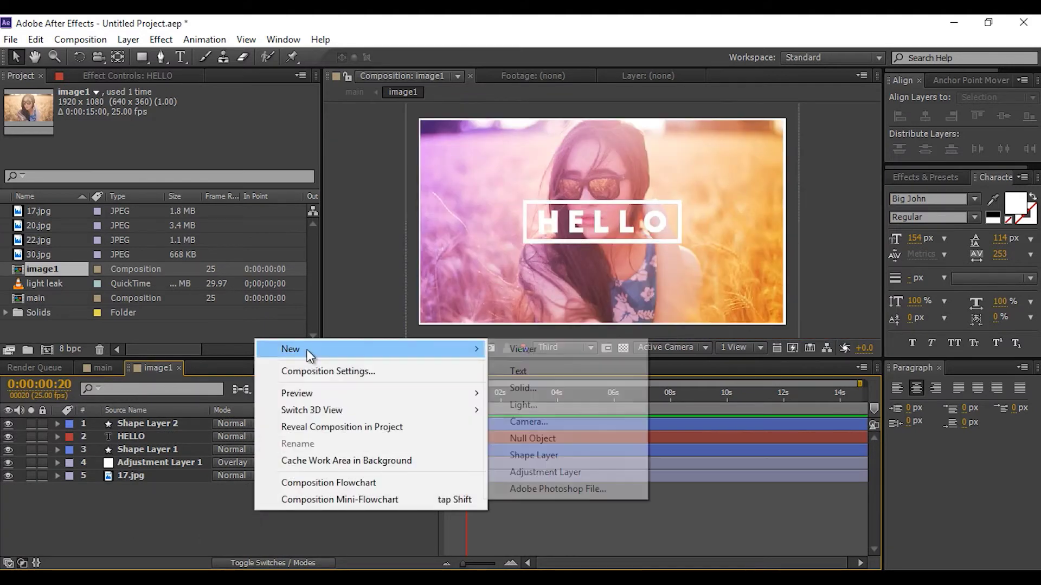
pyautogui.click(555, 372)
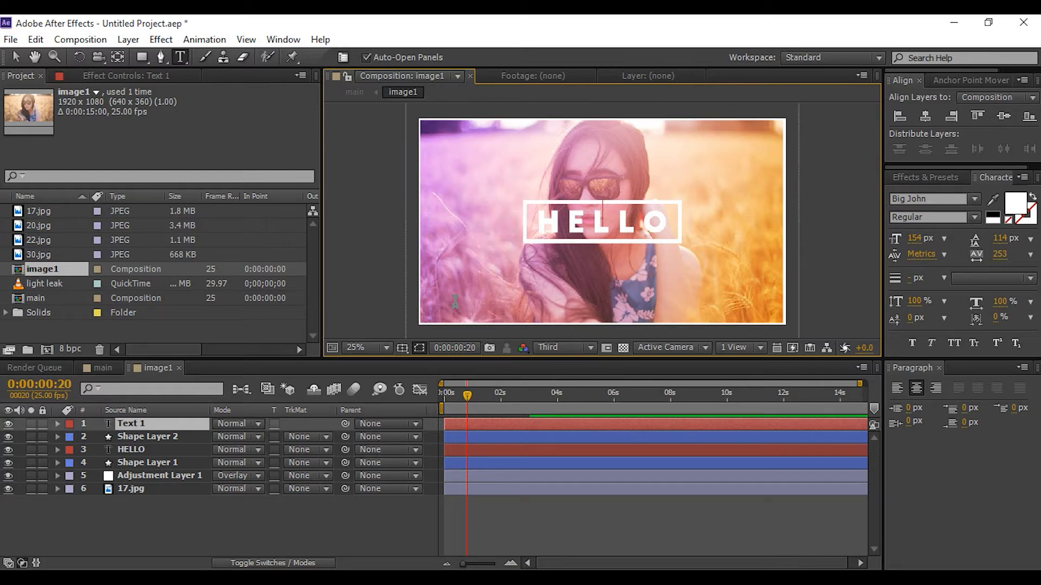
pyautogui.write('X')
pyautogui.click(15, 56)
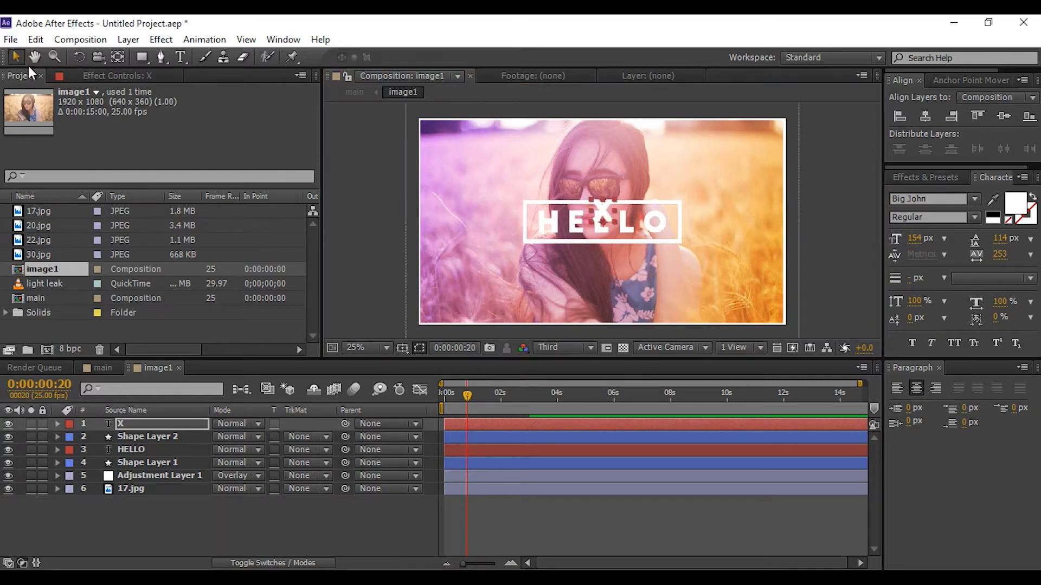
pyautogui.moveTo(609, 213); pyautogui.dragTo(474, 300)
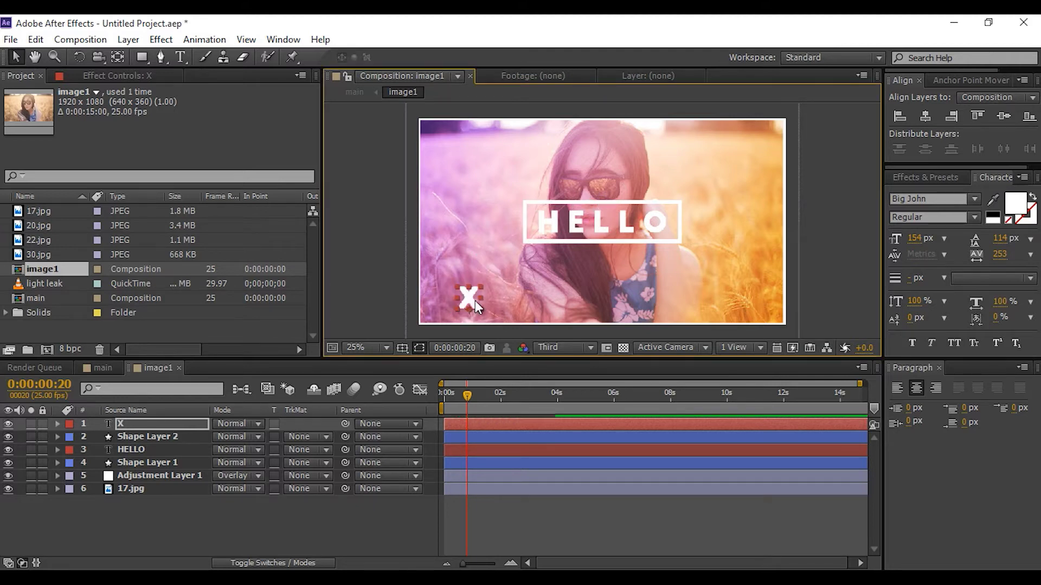
pyautogui.hotkey('ctrl', 'd')
pyautogui.hotkey('ctrl', 'd')
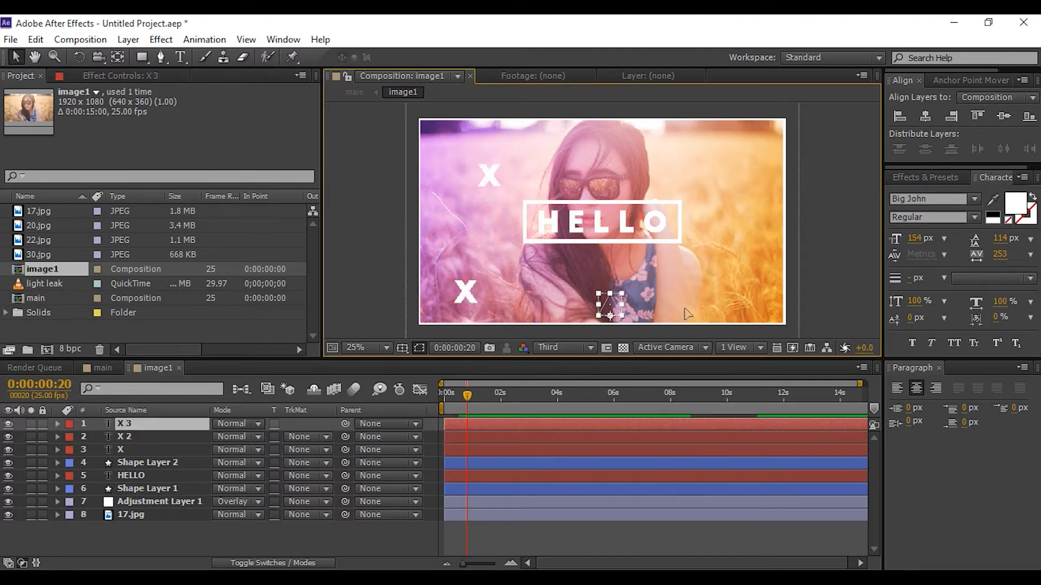
pyautogui.moveTo(687, 313); pyautogui.dragTo(740, 292)
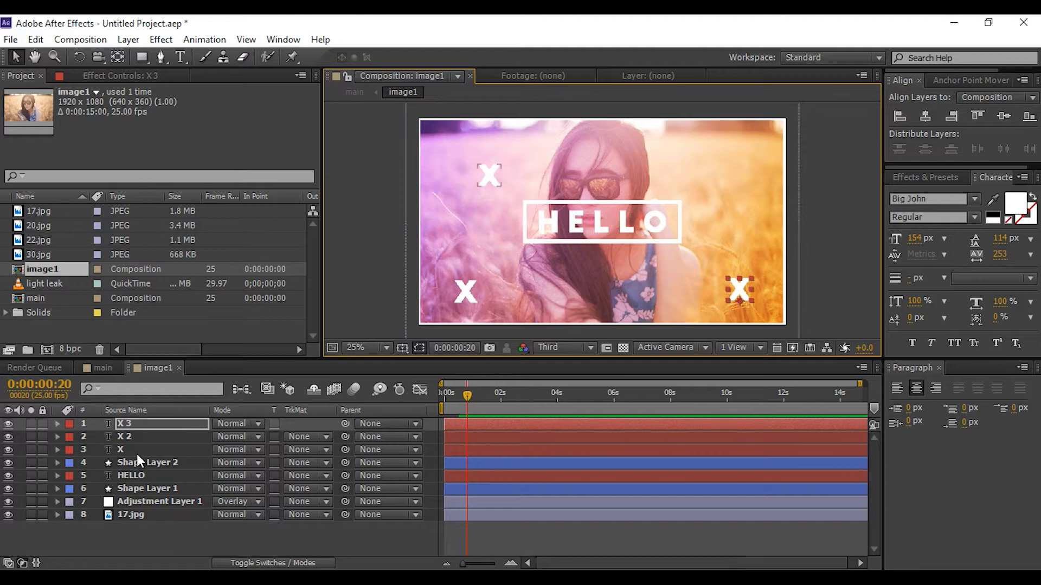
# Set the three X layers to 50% opacity and 54% scale, and start a wiggle expression on X 3's Scale.
pyautogui.keyDown('shift'); pyautogui.click(157, 450); pyautogui.keyUp('shift')
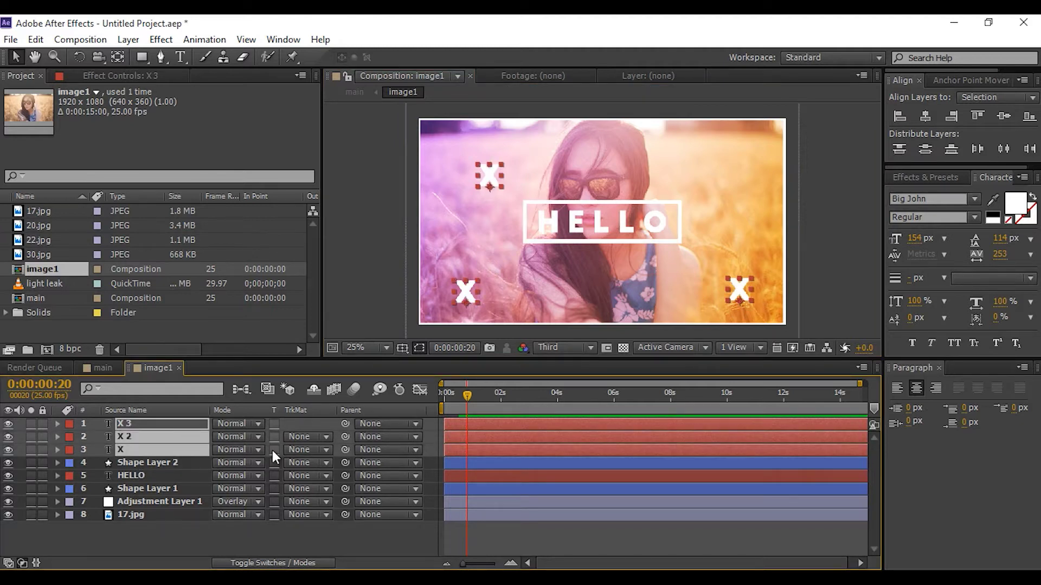
pyautogui.write('t50')
pyautogui.press('Return')
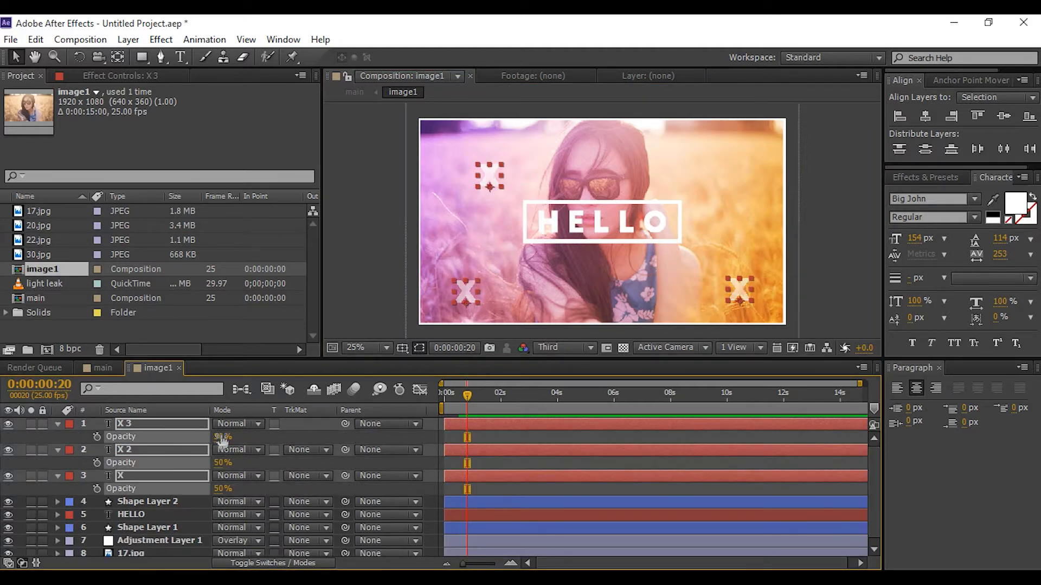
pyautogui.press('s')
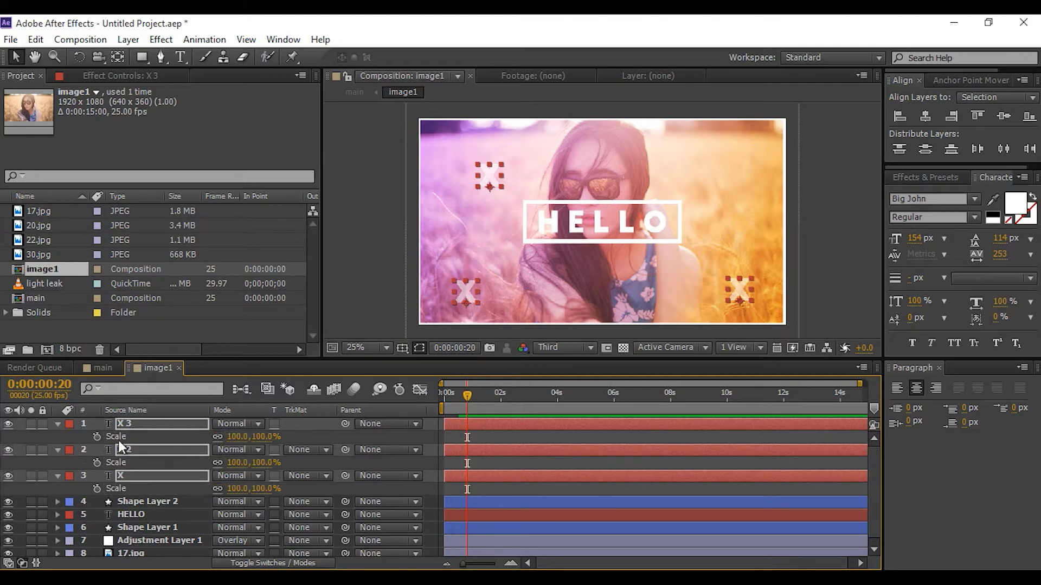
pyautogui.click(239, 436)
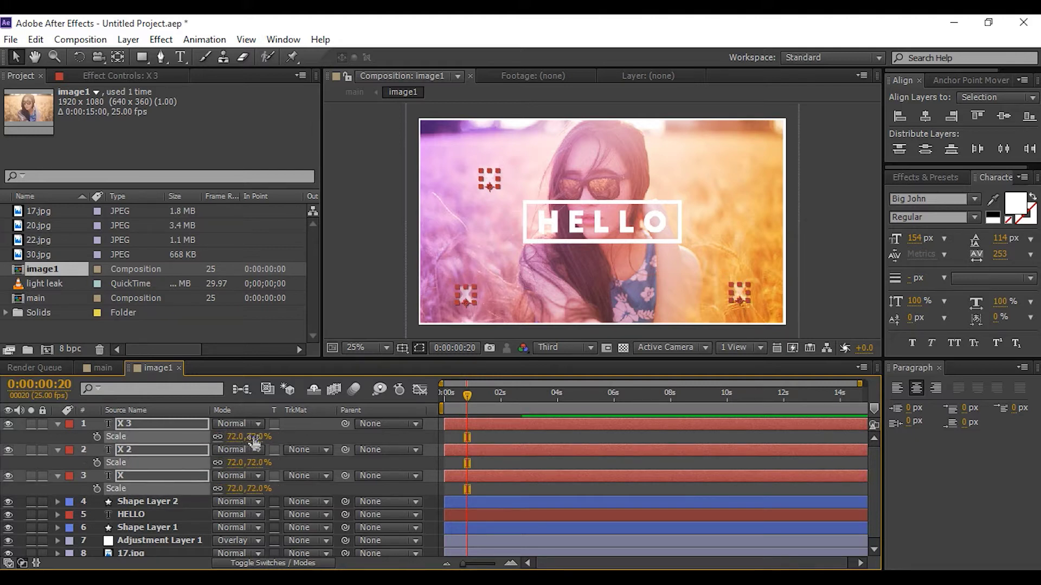
pyautogui.write('60')
pyautogui.press('Return')
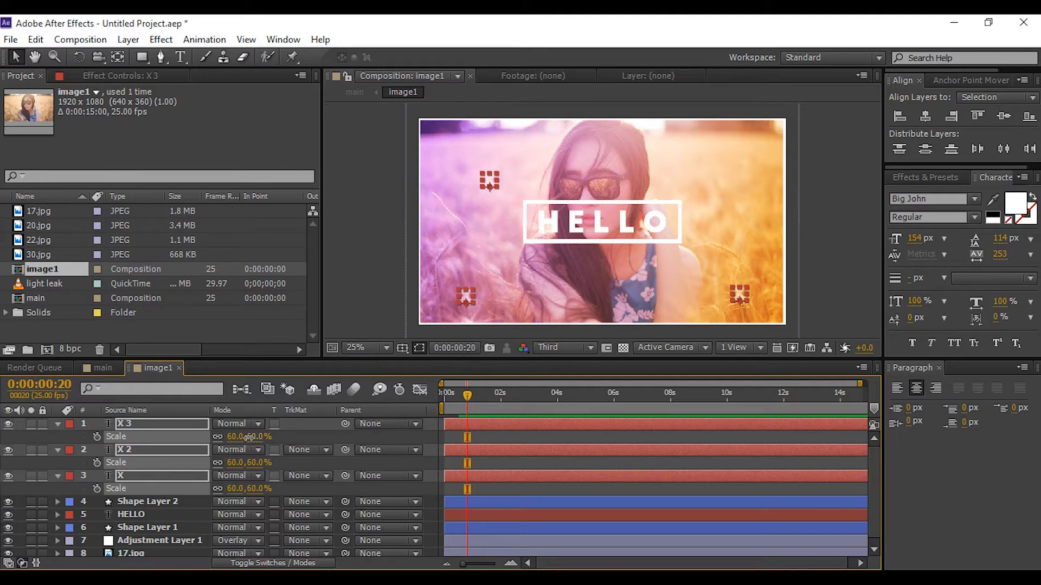
pyautogui.moveTo(246, 438); pyautogui.dragTo(274, 445)
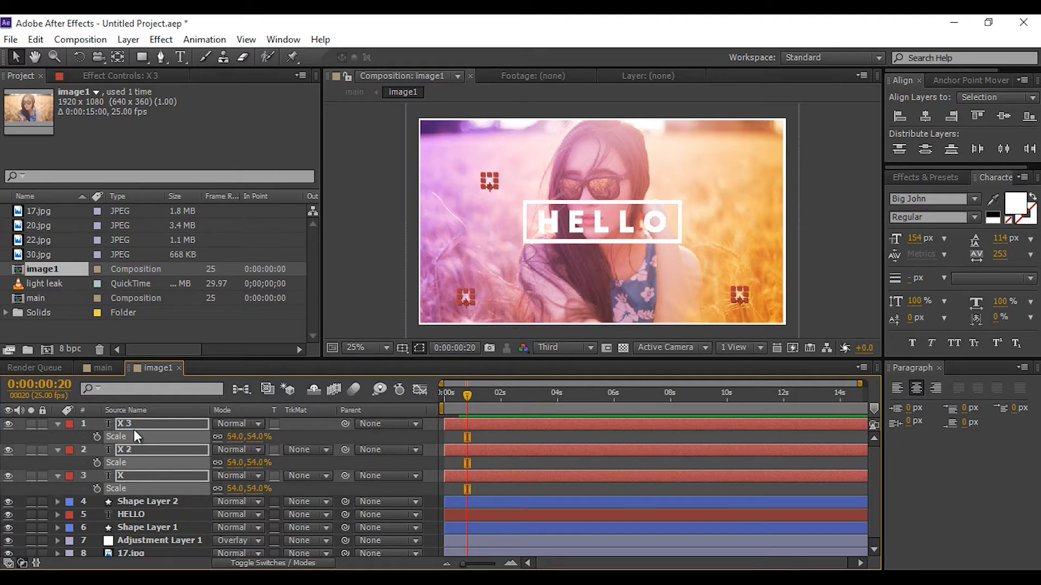
pyautogui.keyDown('alt'); pyautogui.click(97, 437); pyautogui.keyUp('alt')
pyautogui.write('wiggle(5,30')
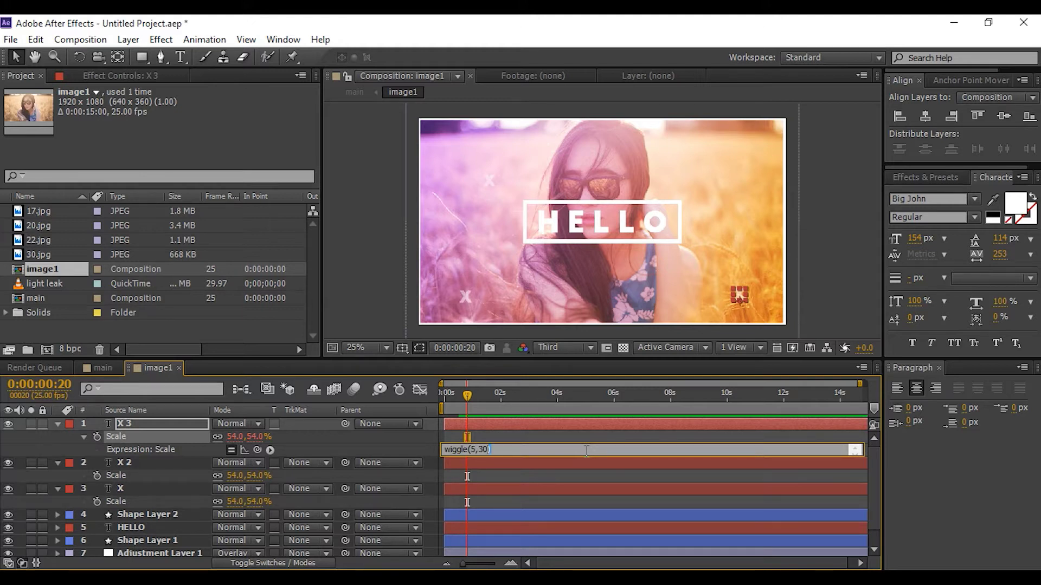
# Copy X 3's wiggle(5,30) expression onto the Scale of X 2 and X, then collapse all three layers.
pyautogui.hotkey('shift', 'Left')
pyautogui.hotkey('shift', 'Left')
pyautogui.hotkey('shift', 'Left')
pyautogui.hotkey('shift', 'Left')
pyautogui.hotkey('shift', 'Left')
pyautogui.hotkey('shift', 'Left')
pyautogui.hotkey('shift', 'Left')
pyautogui.hotkey('shift', 'Left')
pyautogui.hotkey('shift', 'Left')
pyautogui.click(62, 456)
pyautogui.keyDown('alt'); pyautogui.click(98, 476); pyautogui.keyUp('alt')
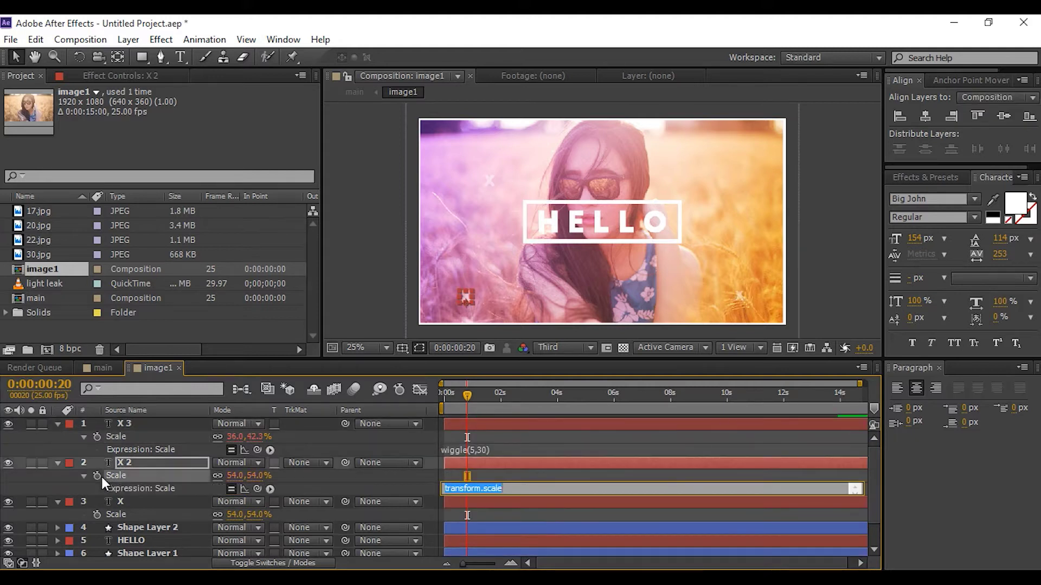
pyautogui.write('wiggle(5,30)')
pyautogui.click(82, 496)
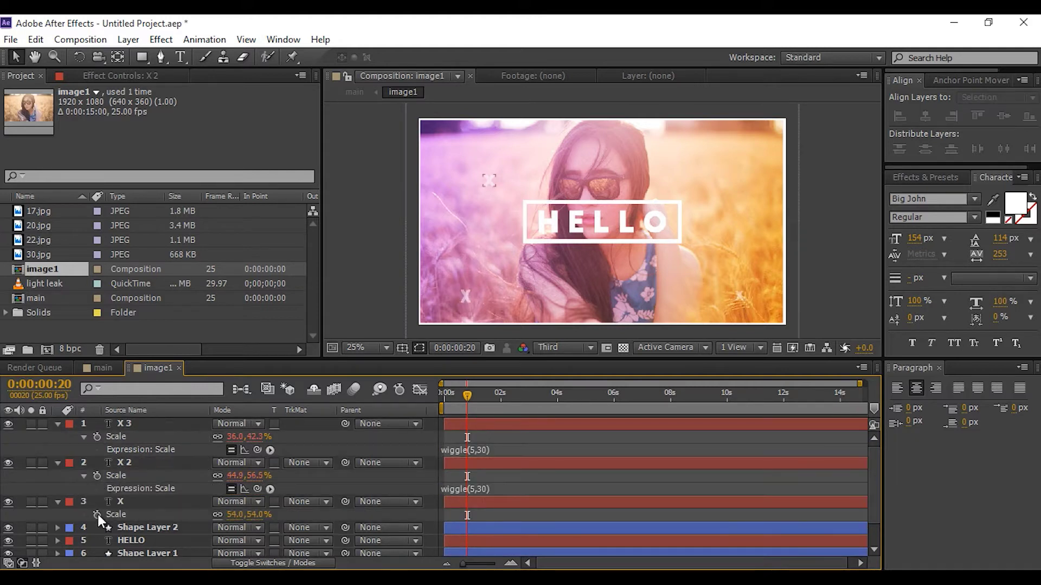
pyautogui.keyDown('alt'); pyautogui.click(97, 515); pyautogui.keyUp('alt')
pyautogui.write('wiggle(5,30)')
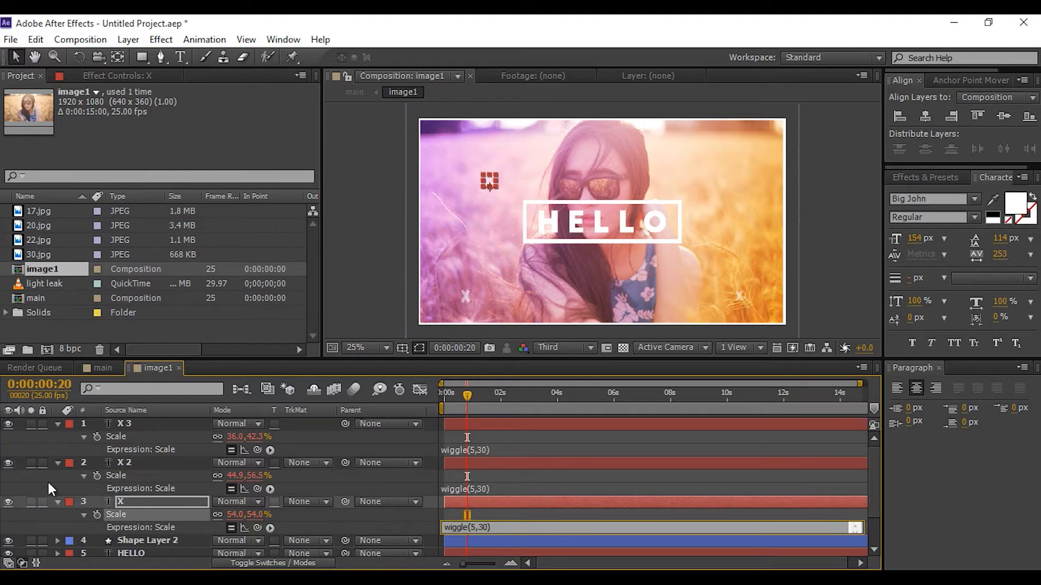
pyautogui.click(56, 501)
pyautogui.click(57, 502)
pyautogui.click(57, 463)
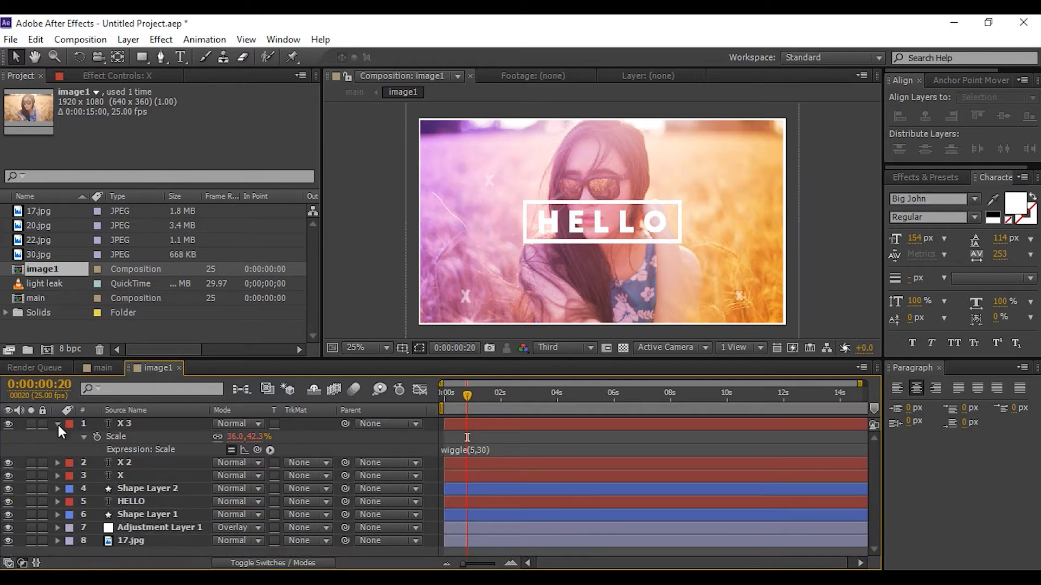
pyautogui.click(58, 425)
pyautogui.press('Home')
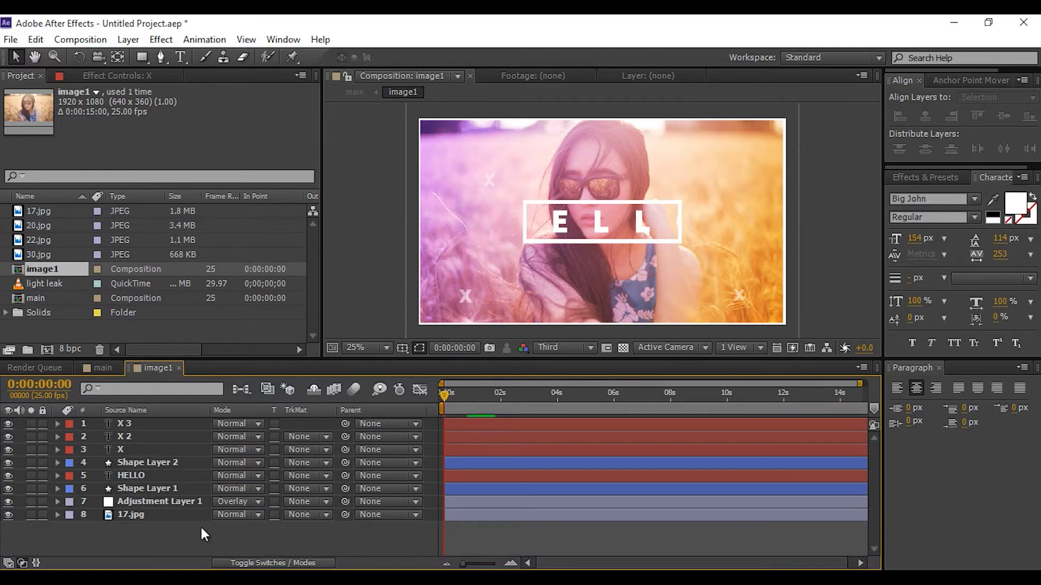
# Add a 1920×1080 white solid, White Solid 1, above all layers and zoom the timeline in.
pyautogui.rightClick(200, 525)
pyautogui.moveTo(272, 367)
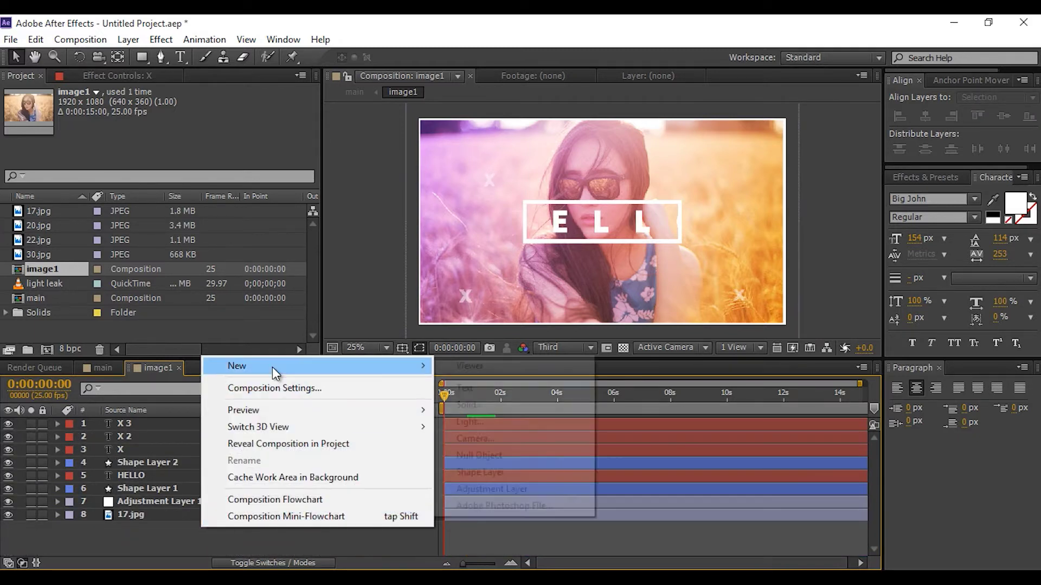
pyautogui.moveTo(479, 404); pyautogui.dragTo(478, 404)
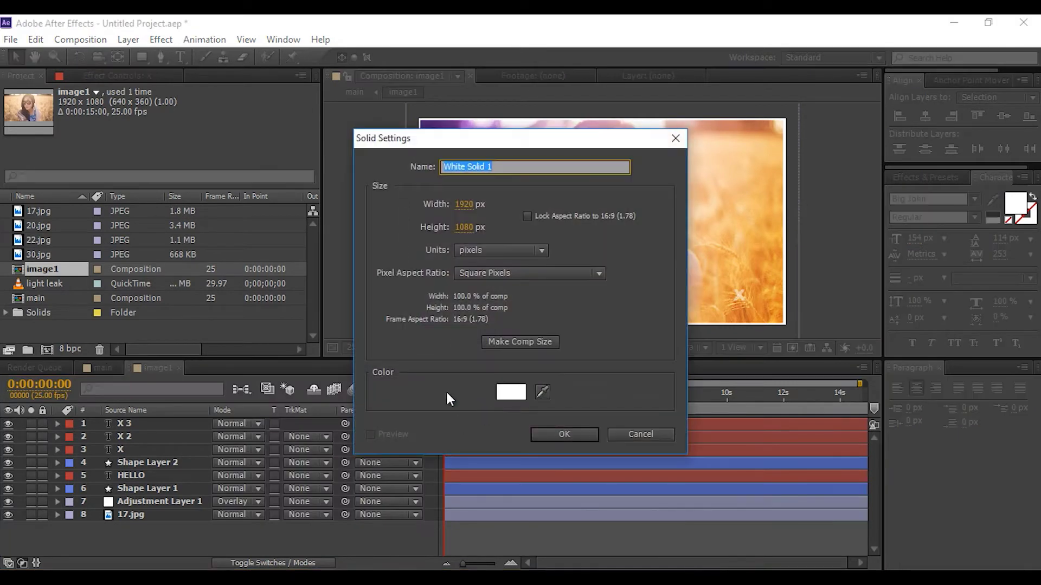
pyautogui.click(519, 393)
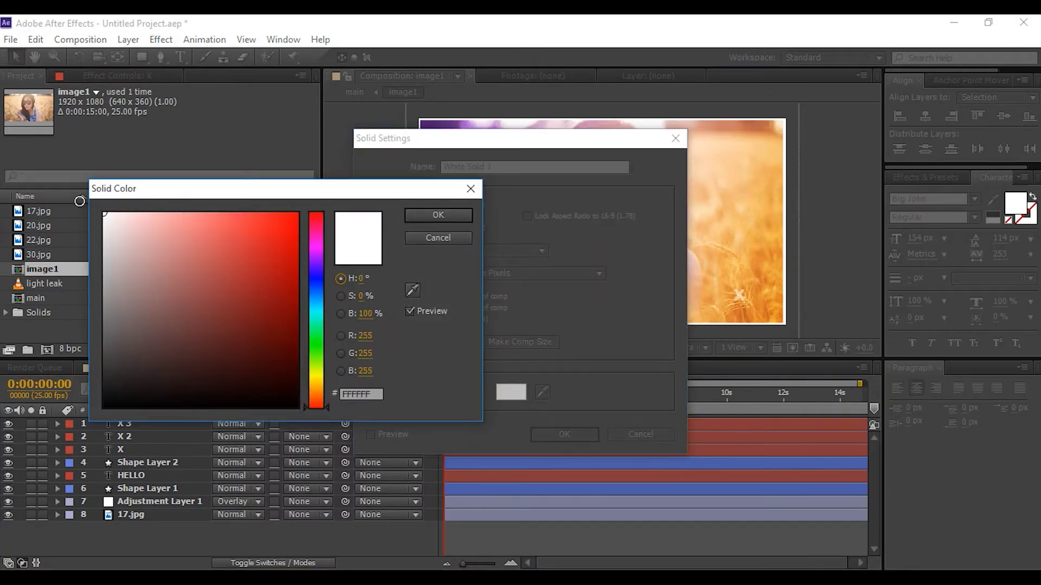
pyautogui.click(443, 220)
pyautogui.click(575, 434)
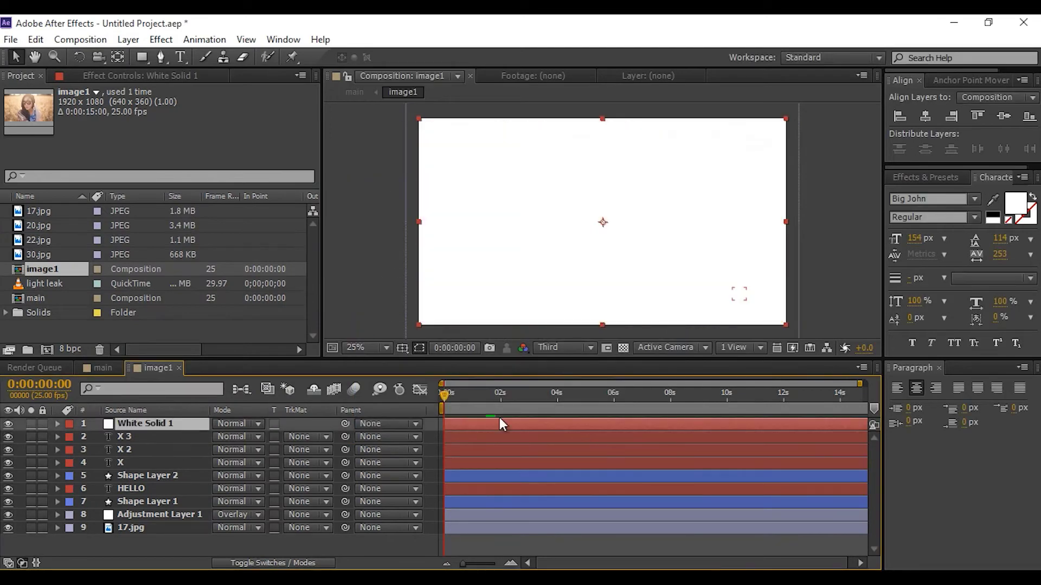
pyautogui.moveTo(462, 564); pyautogui.dragTo(493, 563)
pyautogui.click(529, 400)
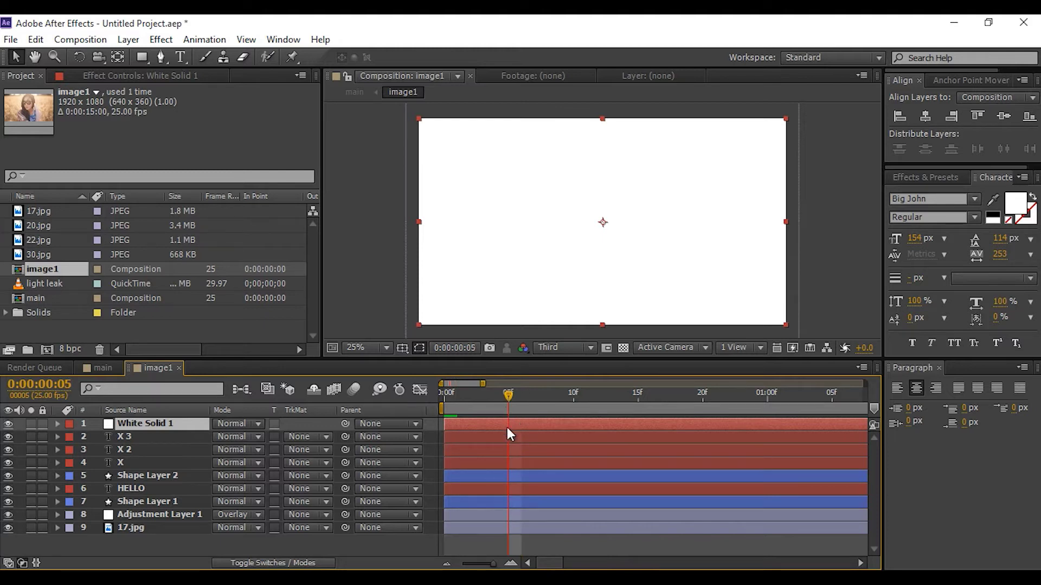
# Trim White Solid 1 to end at frame 6 and keyframe its Opacity at 0% there.
pyautogui.hotkey('alt', ']')
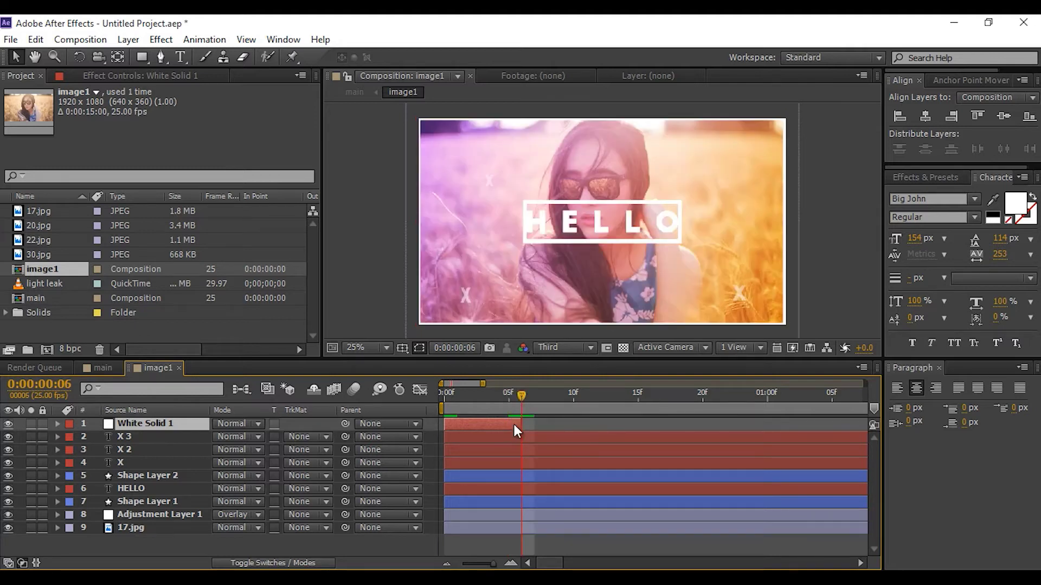
pyautogui.press('t')
pyautogui.click(96, 438)
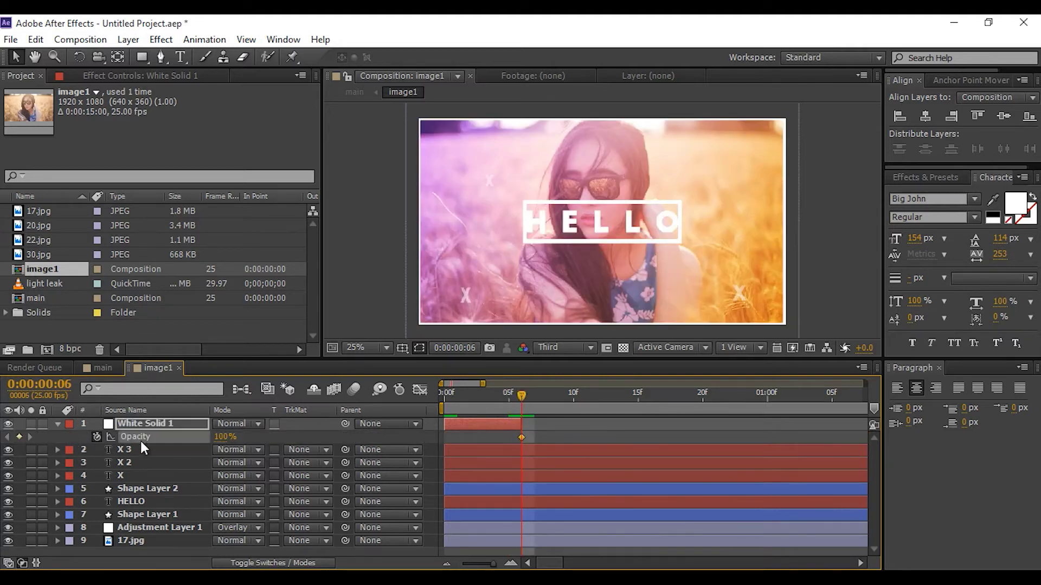
pyautogui.click(224, 438)
pyautogui.write('0')
pyautogui.press('Return')
# Set White Solid 1's Opacity to 100% at frame 0.
pyautogui.moveTo(519, 394); pyautogui.dragTo(444, 394)
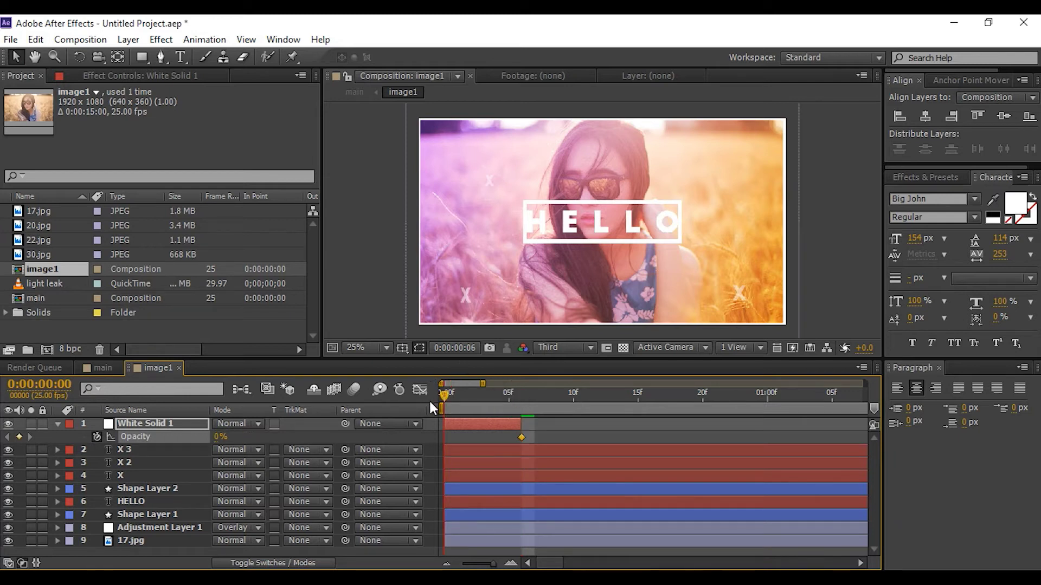
pyautogui.click(220, 437)
pyautogui.write('100')
pyautogui.press('Return')
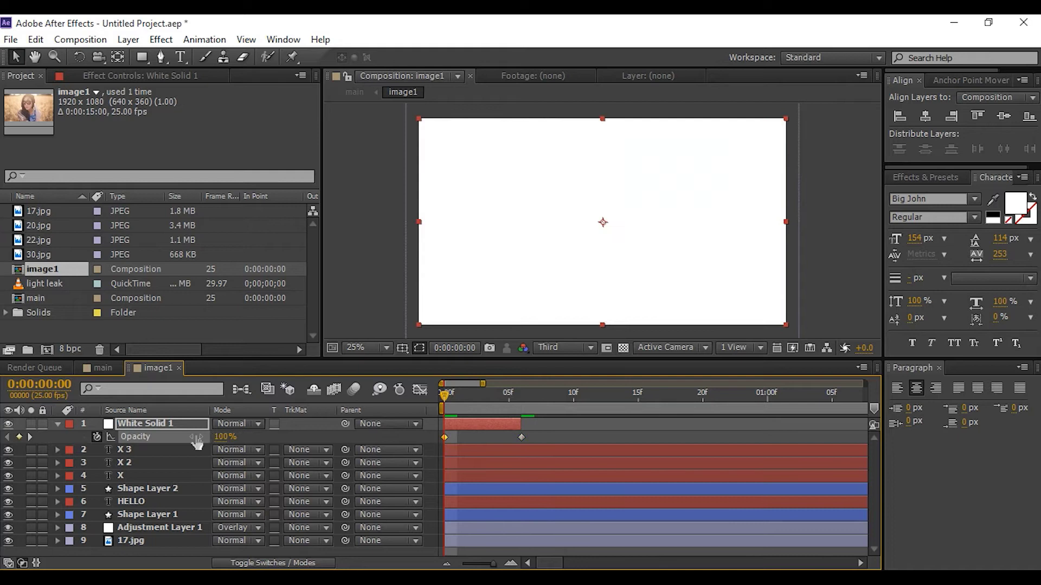
# Preview the white flash, return to the first frame, and select the HELLO layer.
pyautogui.press('F2')
pyautogui.click(57, 424)
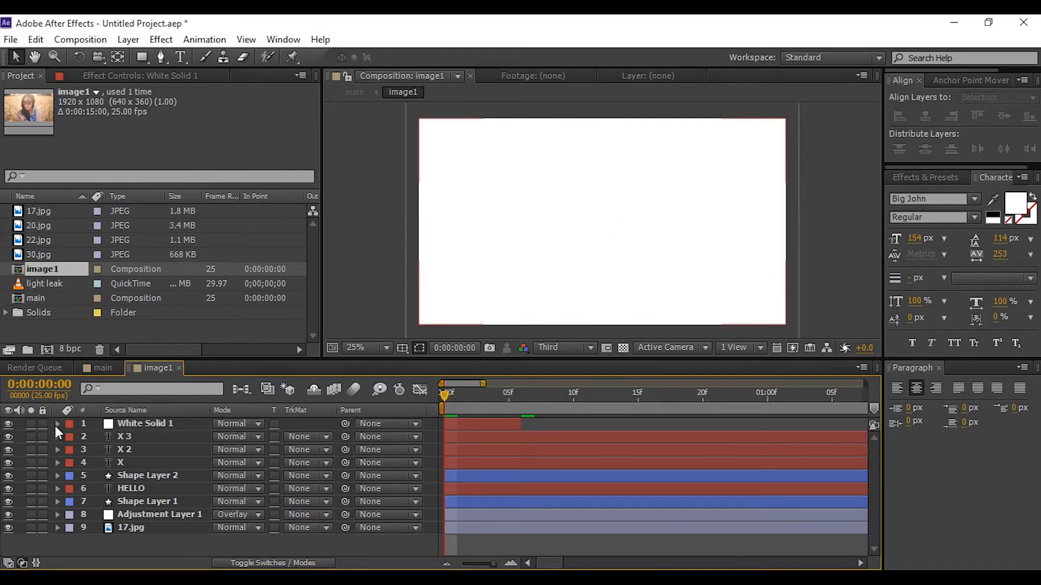
pyautogui.press('space')
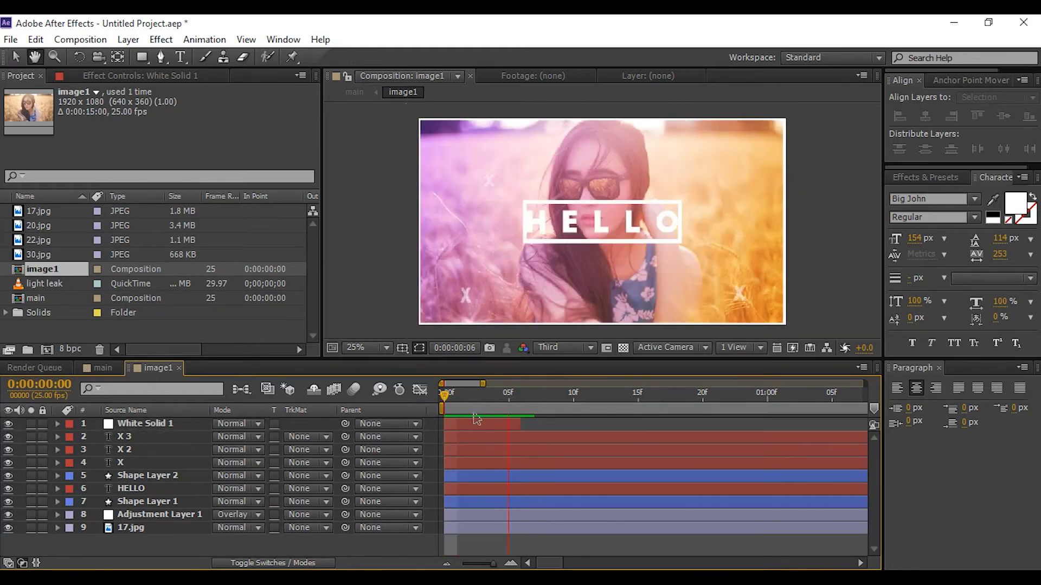
pyautogui.click(483, 393)
pyautogui.moveTo(505, 395); pyautogui.dragTo(393, 398)
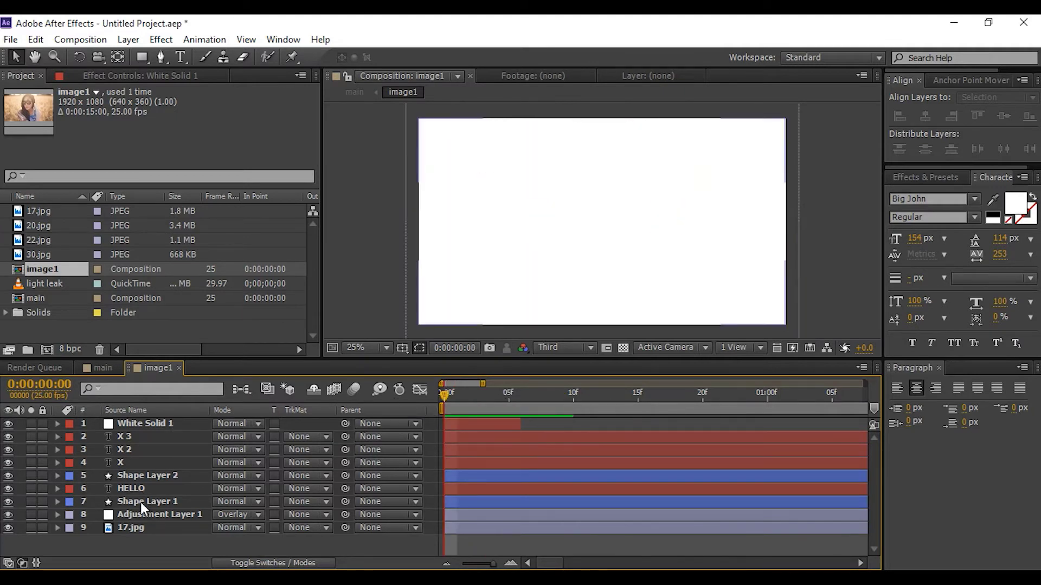
pyautogui.click(133, 488)
# At frame 12, pre-compose the HELLO and Shape Layer 2 layers into a comp named 'text'.
pyautogui.click(600, 393)
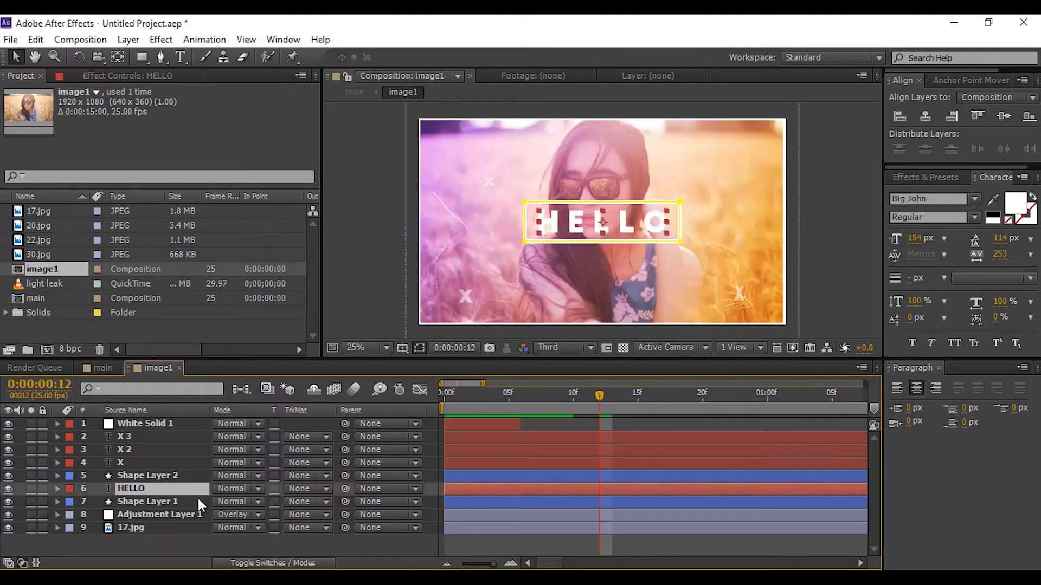
pyautogui.click(148, 502)
pyautogui.click(143, 490)
pyautogui.keyDown('ctrl'); pyautogui.click(144, 475); pyautogui.keyUp('ctrl')
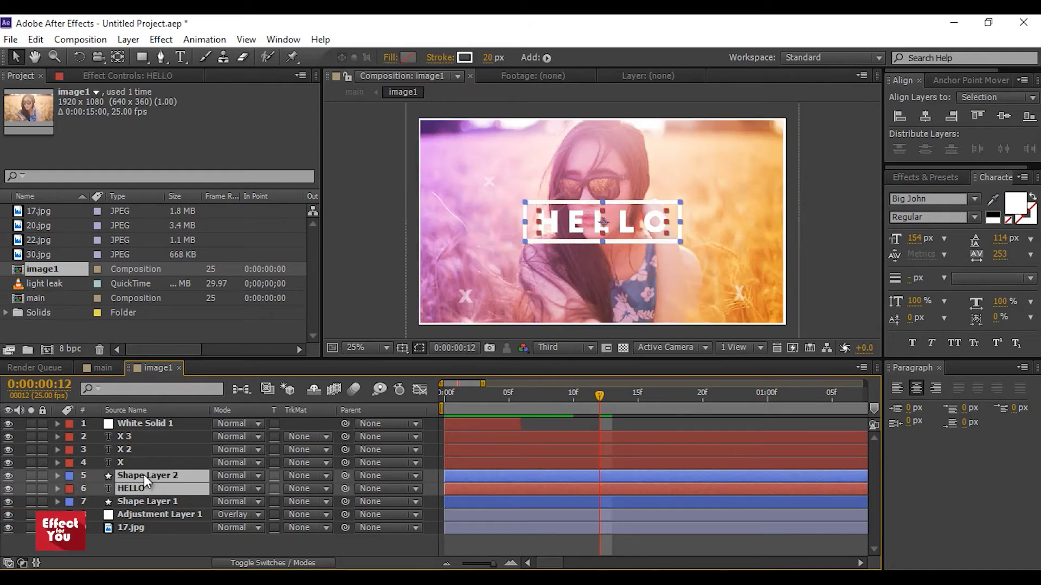
pyautogui.rightClick(144, 475)
pyautogui.click(210, 476)
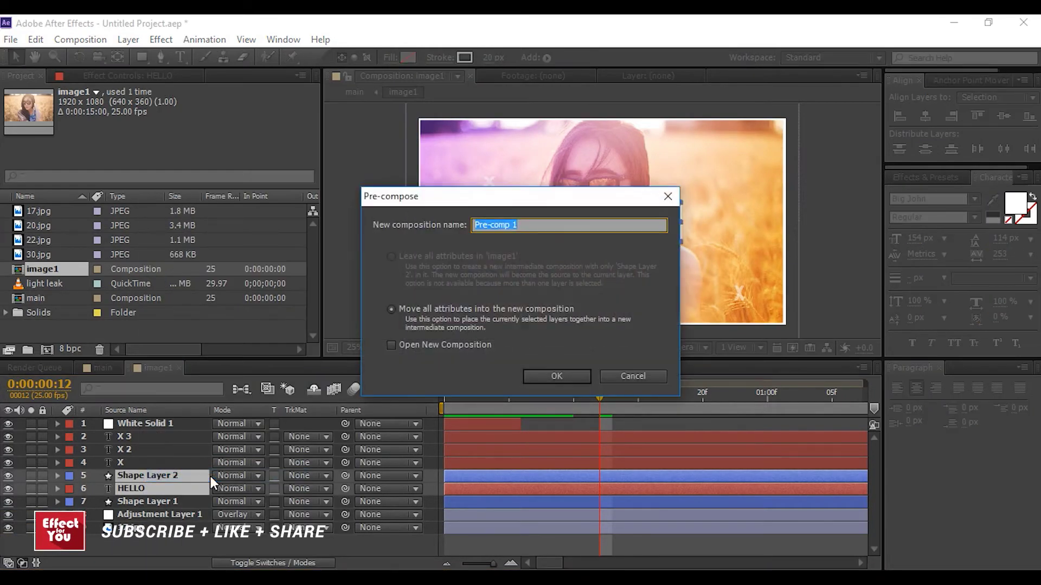
pyautogui.write('text')
pyautogui.press('Return')
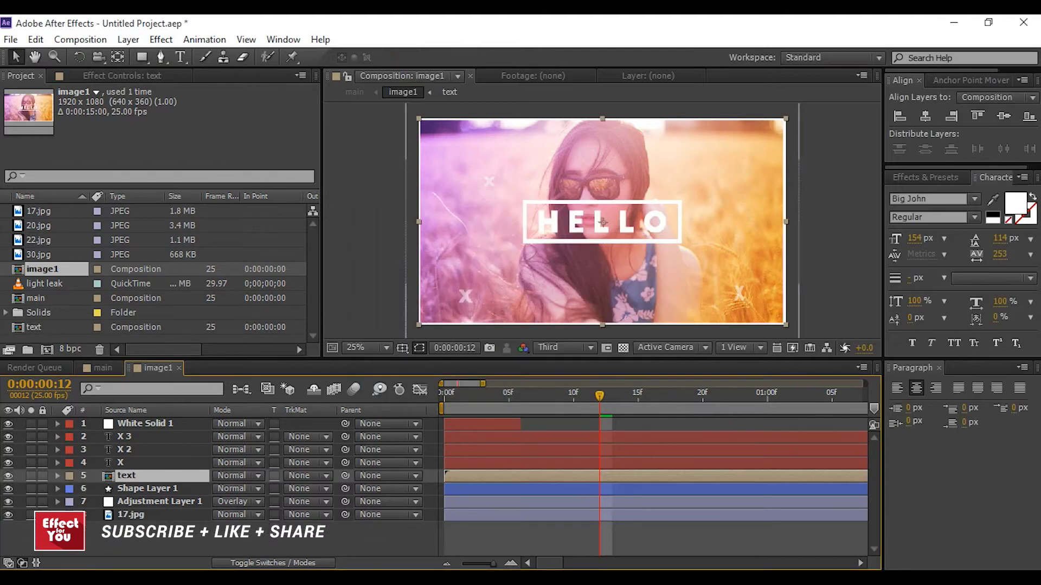
pyautogui.click(155, 532)
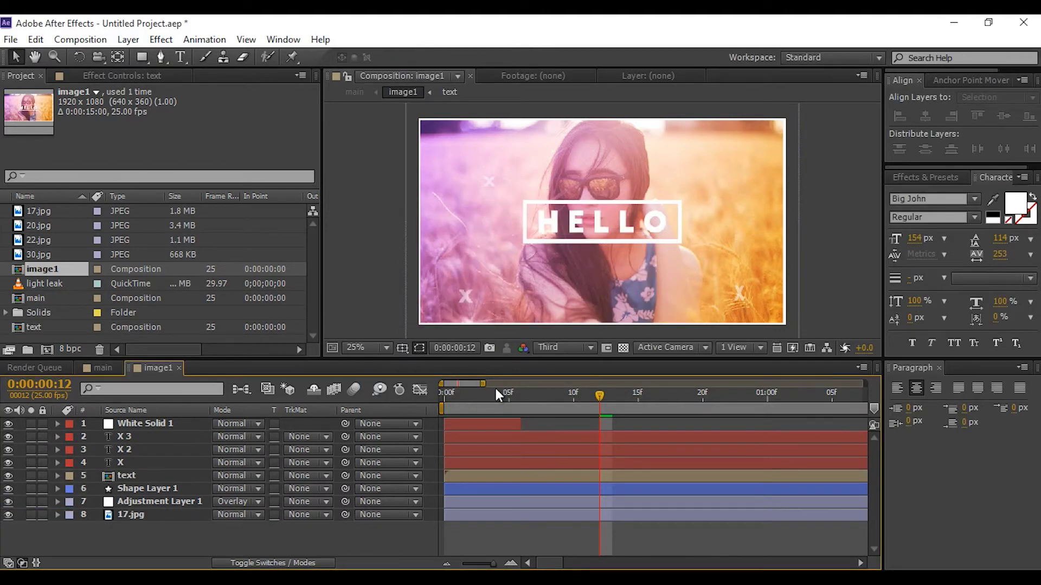
# In the main comp, keyframe image1's Scale at 145% on frame 0.
pyautogui.click(108, 367)
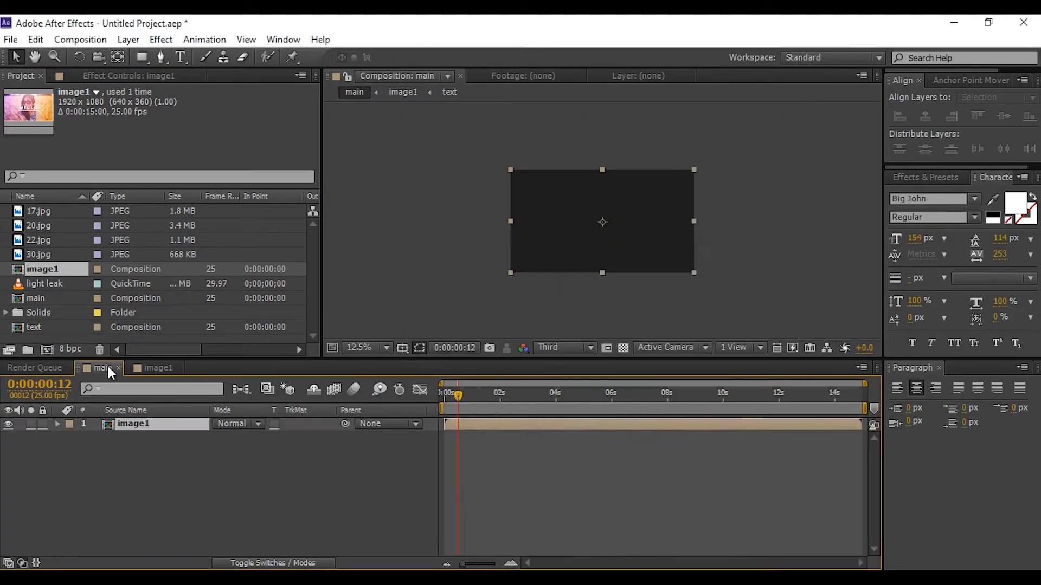
pyautogui.click(162, 427)
pyautogui.press('s')
pyautogui.click(99, 439)
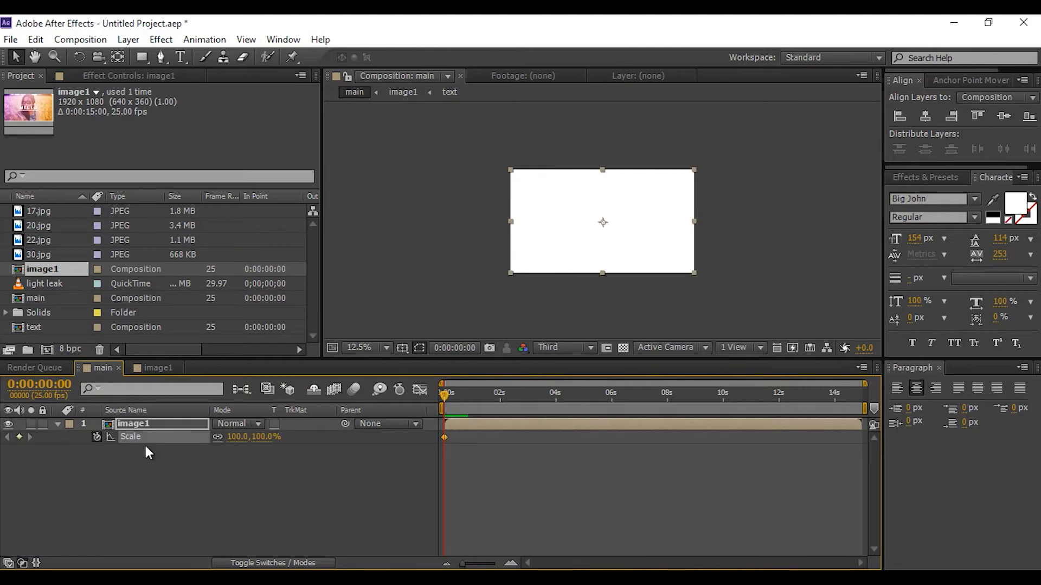
pyautogui.click(263, 439)
pyautogui.write('145')
pyautogui.press('Return')
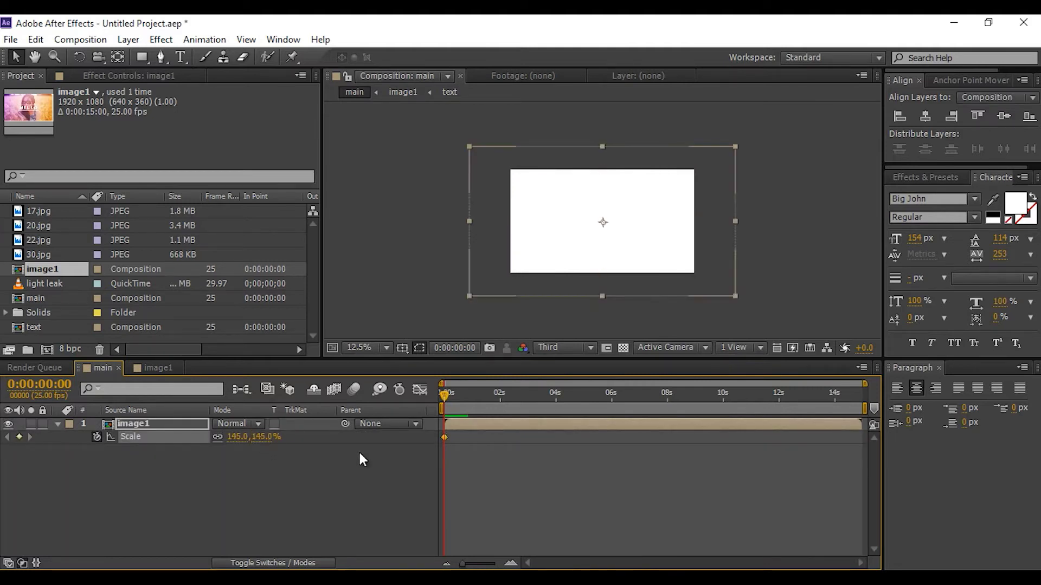
# At frame 12, set image1's Scale to 100% and preview the zoom-out.
pyautogui.moveTo(446, 397); pyautogui.dragTo(463, 395)
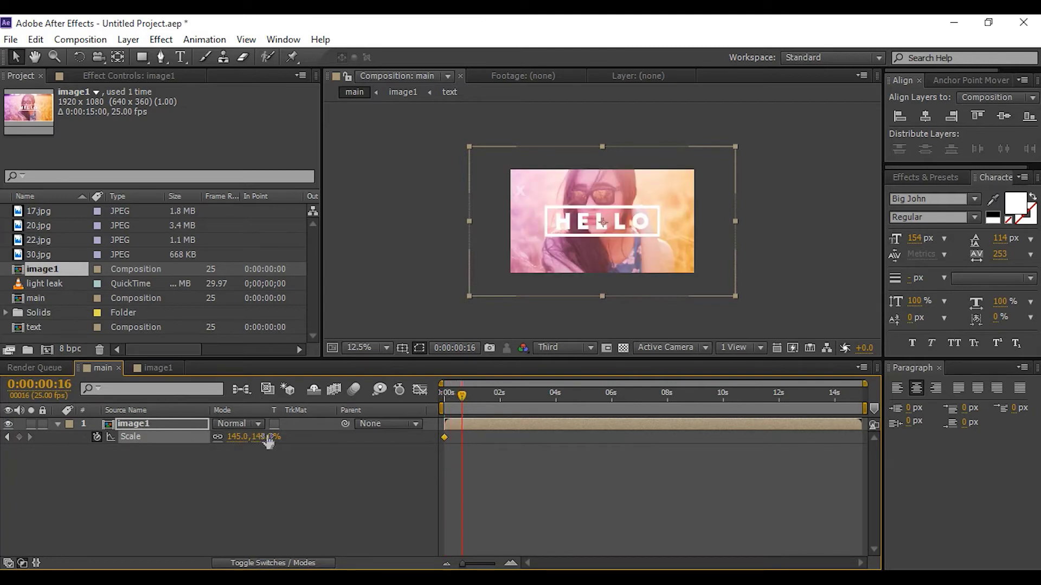
pyautogui.click(460, 393)
pyautogui.press('pageup')
pyautogui.press('pageup')
pyautogui.click(510, 563)
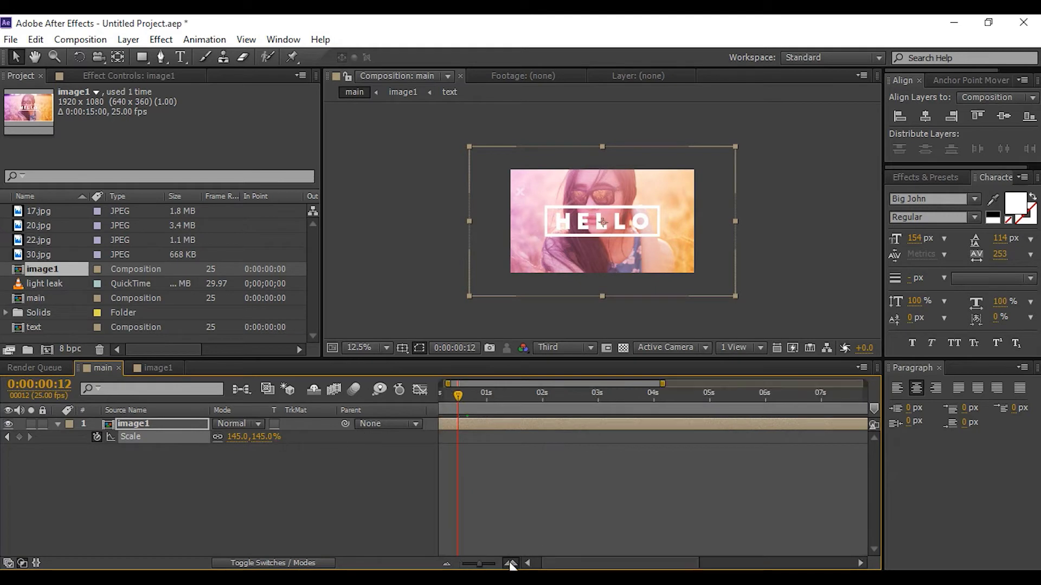
pyautogui.click(510, 564)
pyautogui.click(510, 564)
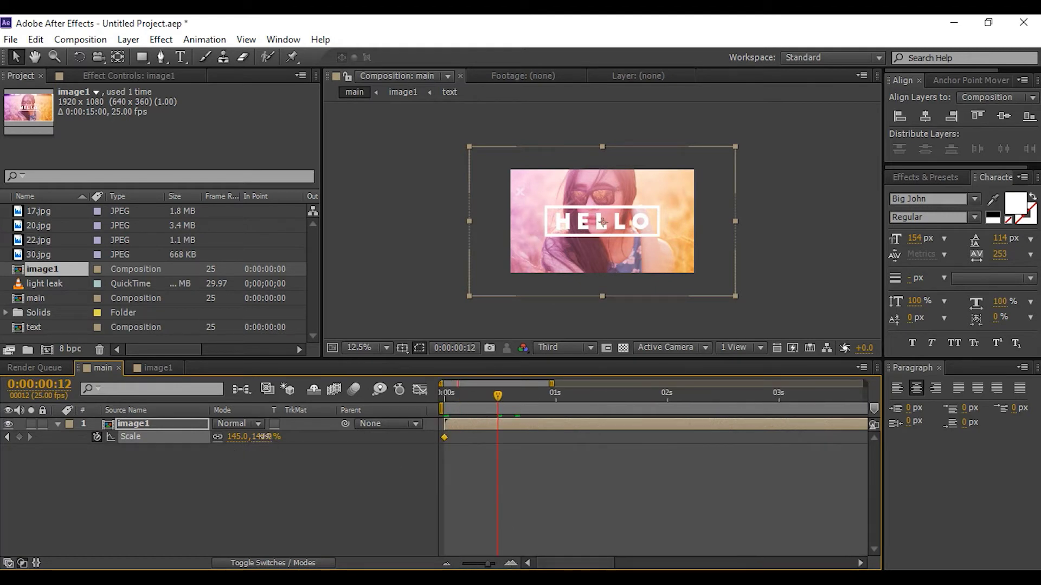
pyautogui.click(236, 436)
pyautogui.write('100')
pyautogui.press('Return')
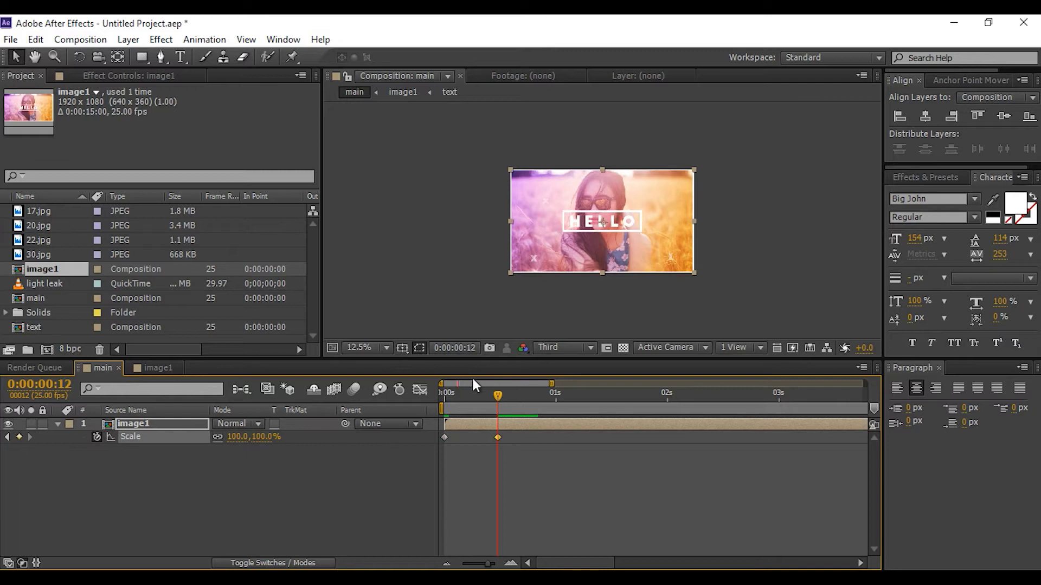
pyautogui.press('space')
# Apply Easy Ease to both Scale keyframes and sharpen the ease in the speed graph.
pyautogui.moveTo(558, 466); pyautogui.dragTo(428, 433)
pyautogui.rightClick(497, 436)
pyautogui.moveTo(564, 426)
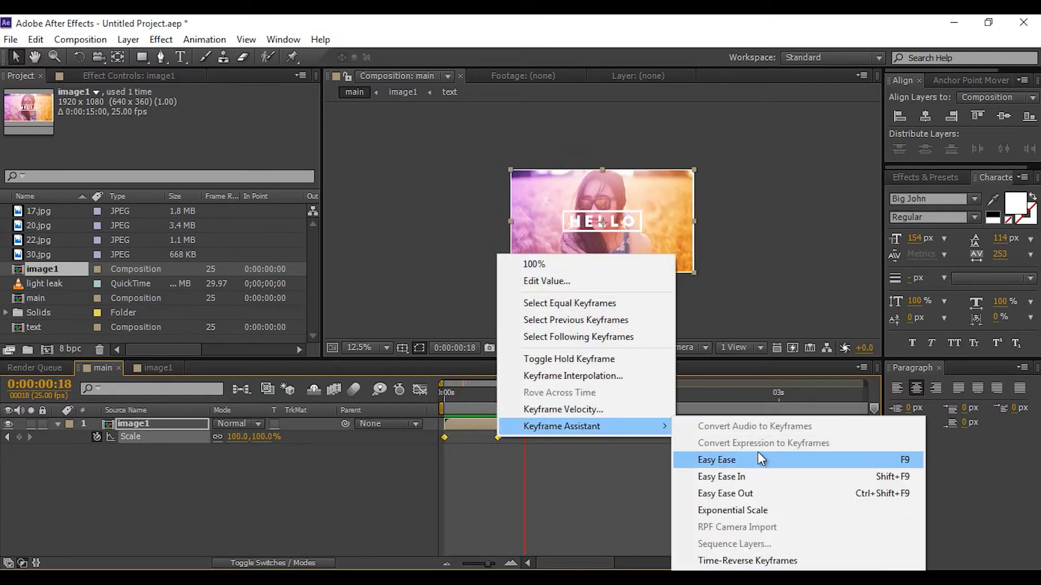
pyautogui.click(758, 459)
pyautogui.click(419, 389)
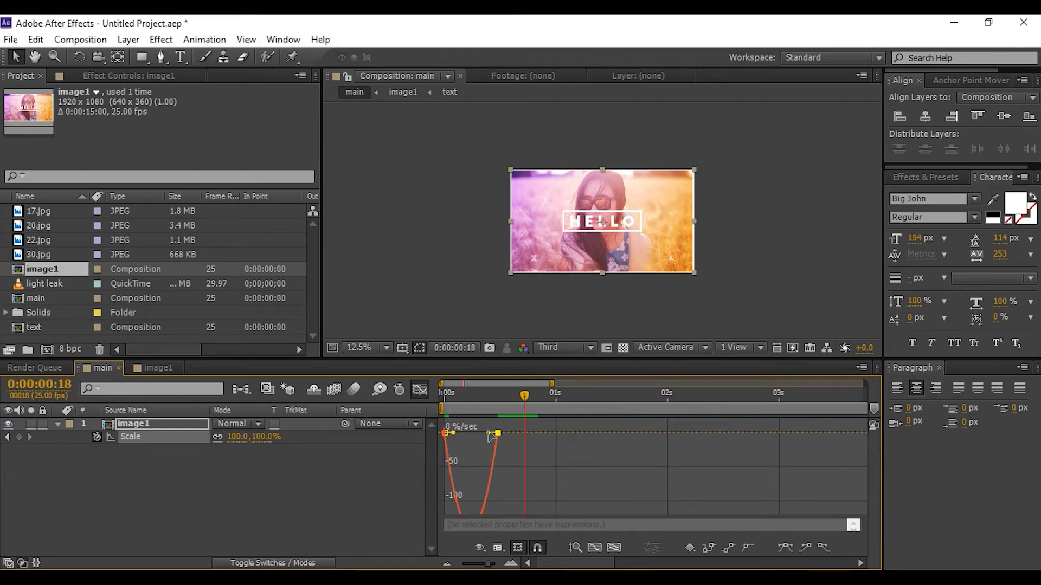
pyautogui.moveTo(491, 437); pyautogui.dragTo(466, 433)
pyautogui.click(420, 390)
pyautogui.press('Home')
pyautogui.press('-')
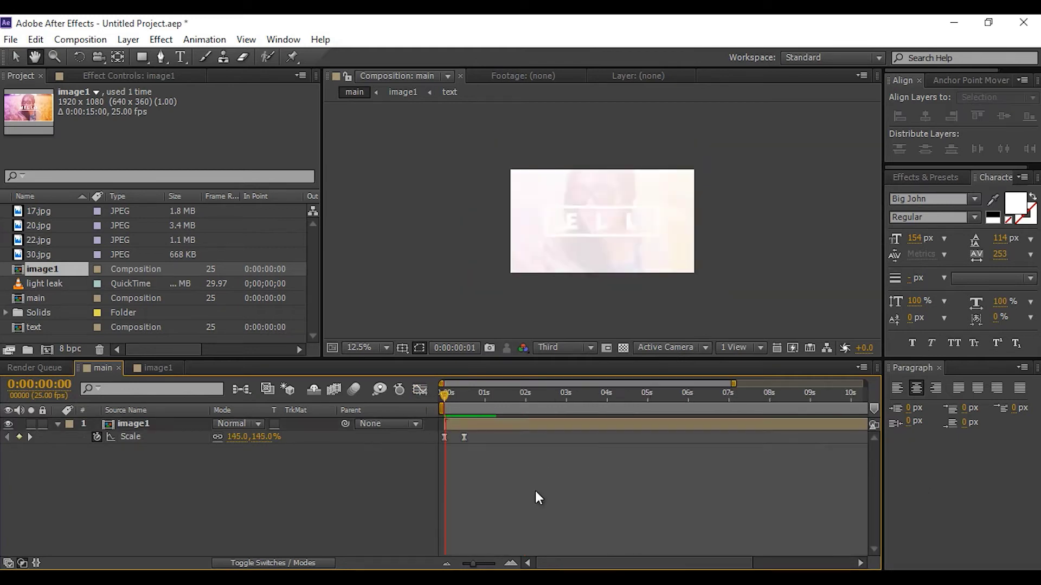
# Preview the eased scale, then duplicate image1 as image2 and add it to the main comp.
pyautogui.press('space')
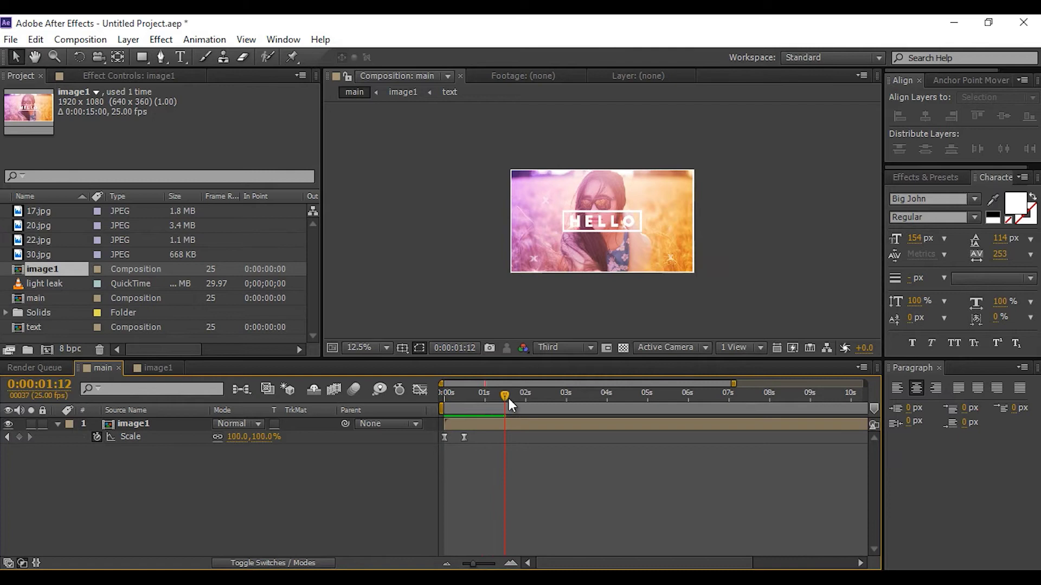
pyautogui.moveTo(509, 399); pyautogui.dragTo(528, 398)
pyautogui.click(532, 424)
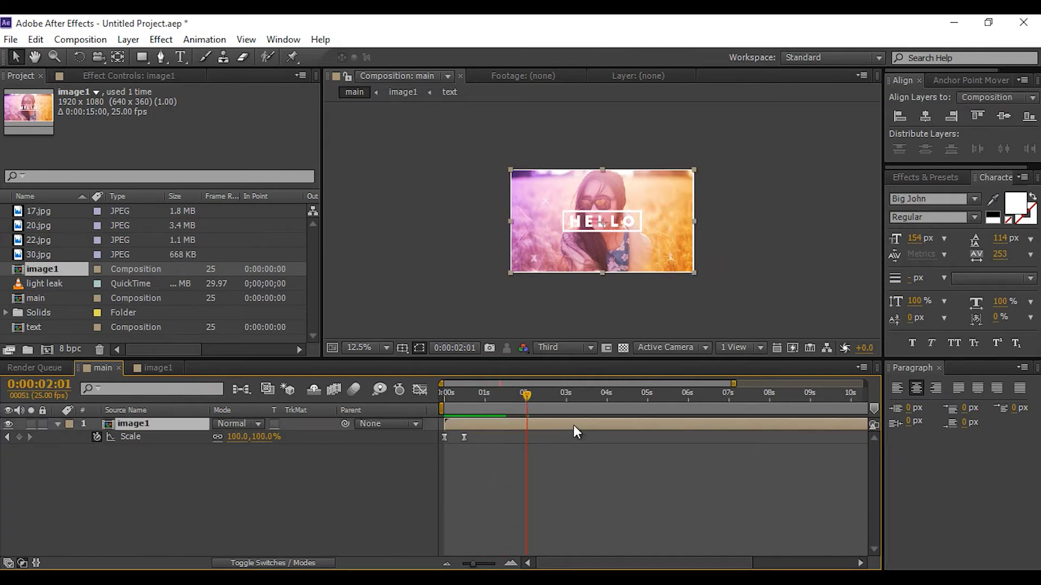
pyautogui.click(19, 271)
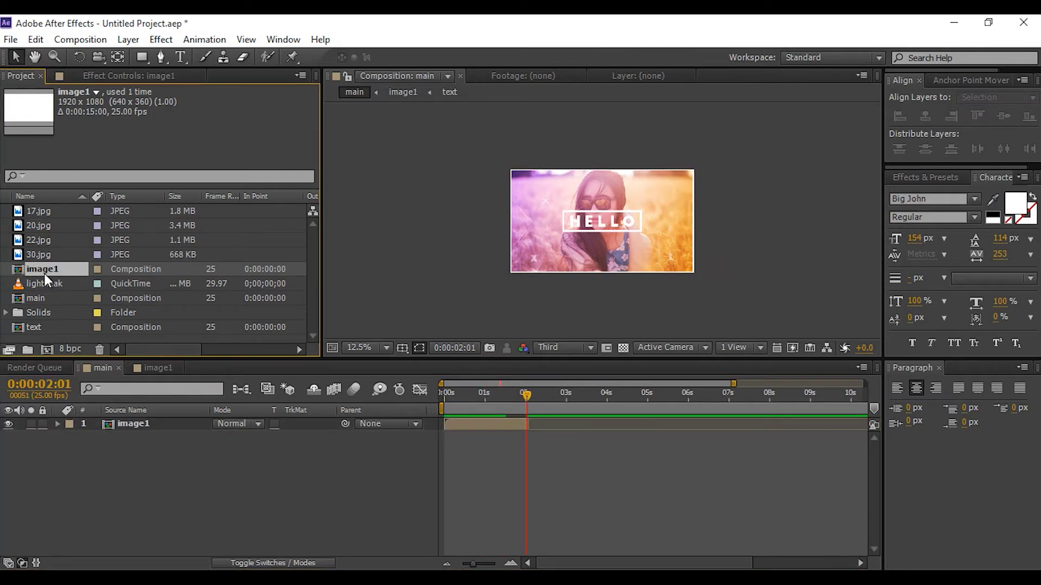
pyautogui.hotkey('ctrl', 'd')
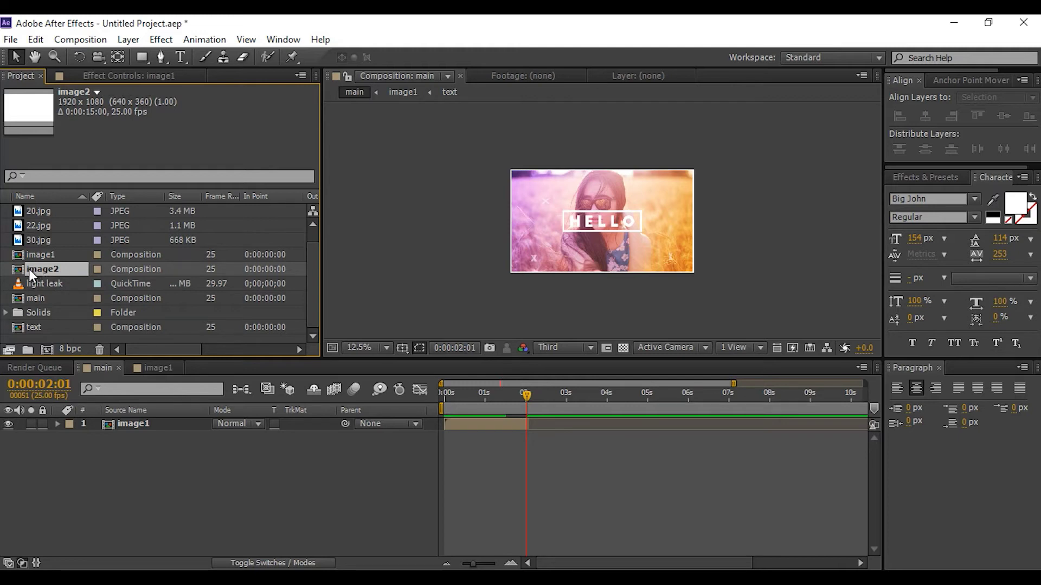
pyautogui.moveTo(28, 268); pyautogui.dragTo(125, 463)
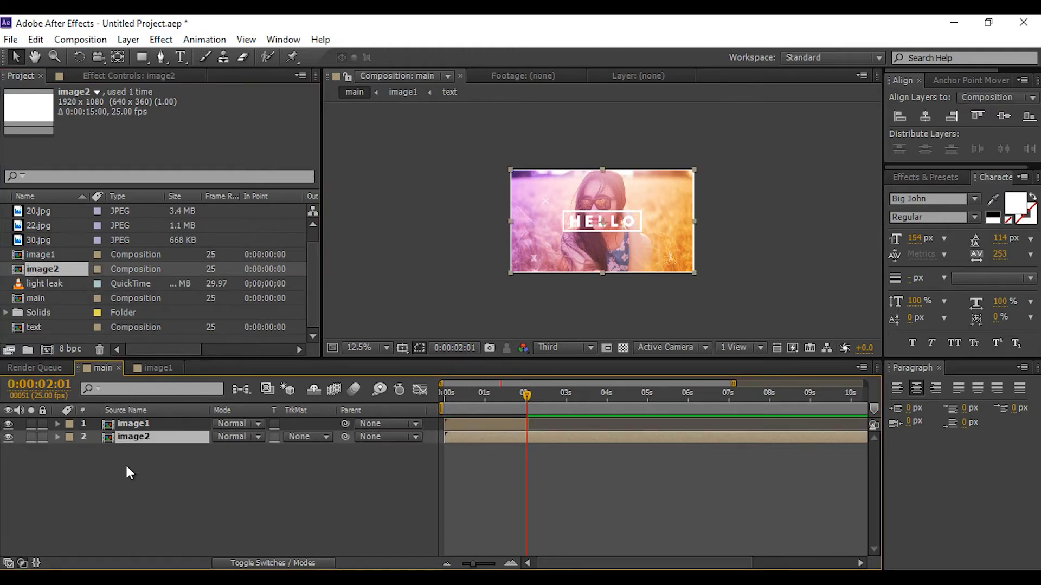
# Duplicate the text comp as 'text 2' and open the image2 comp.
pyautogui.click(31, 327)
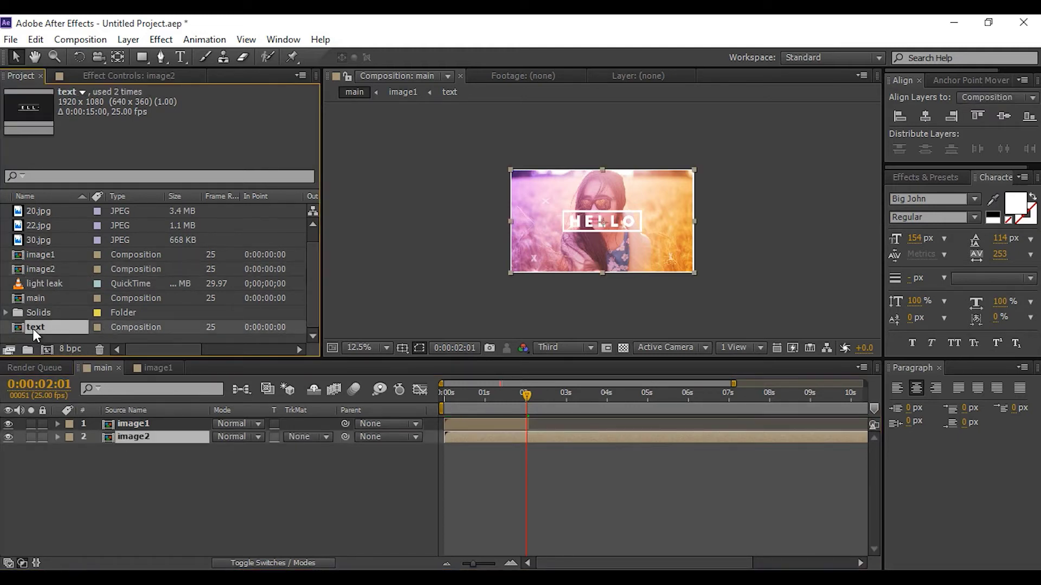
pyautogui.hotkey('ctrl', 'd')
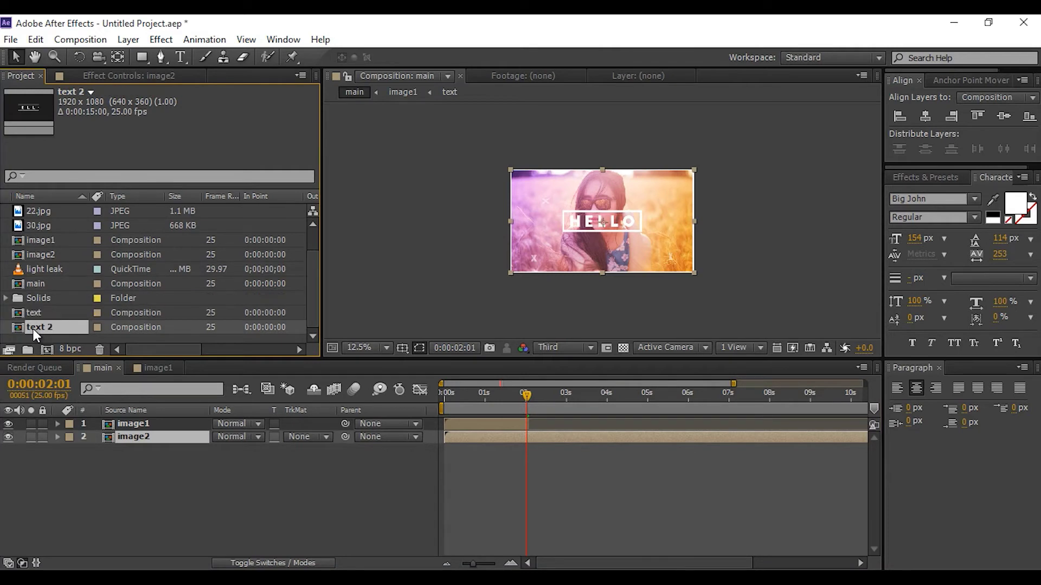
pyautogui.doubleClick(136, 437)
# Replace image2's text layer with the text 2 comp.
pyautogui.click(182, 476)
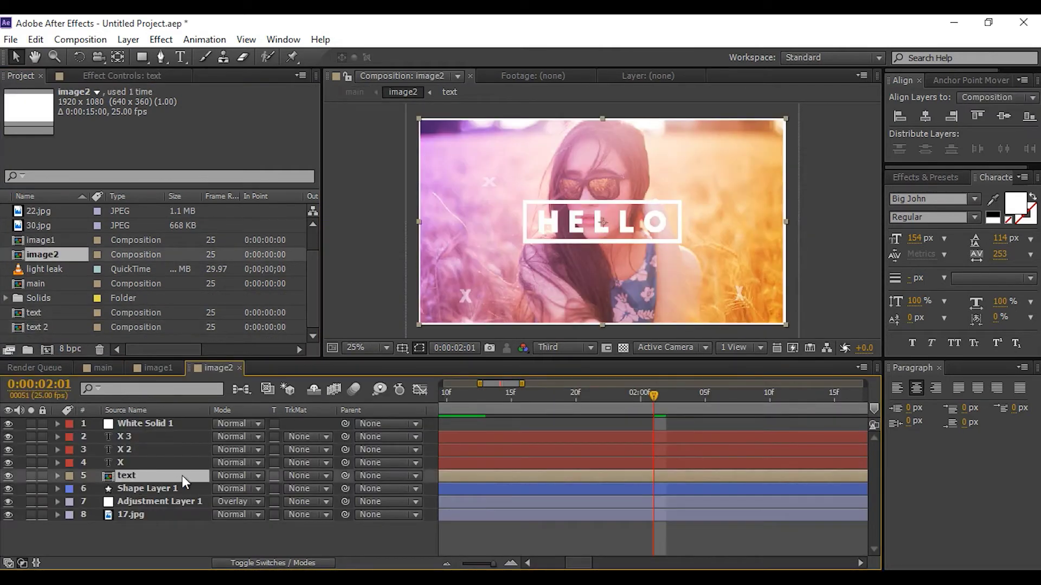
pyautogui.click(30, 328)
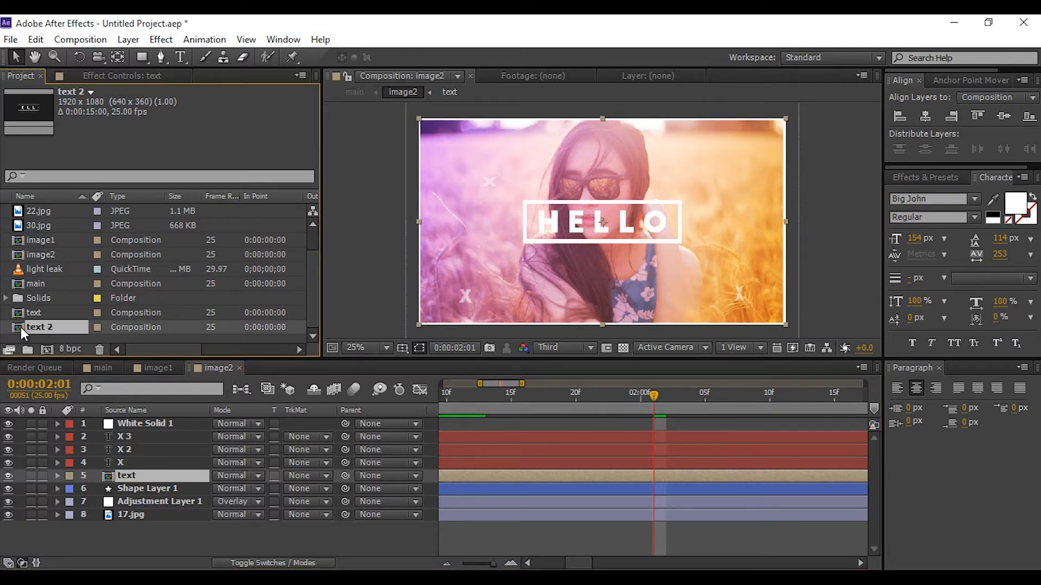
pyautogui.moveTo(21, 327); pyautogui.dragTo(111, 476)
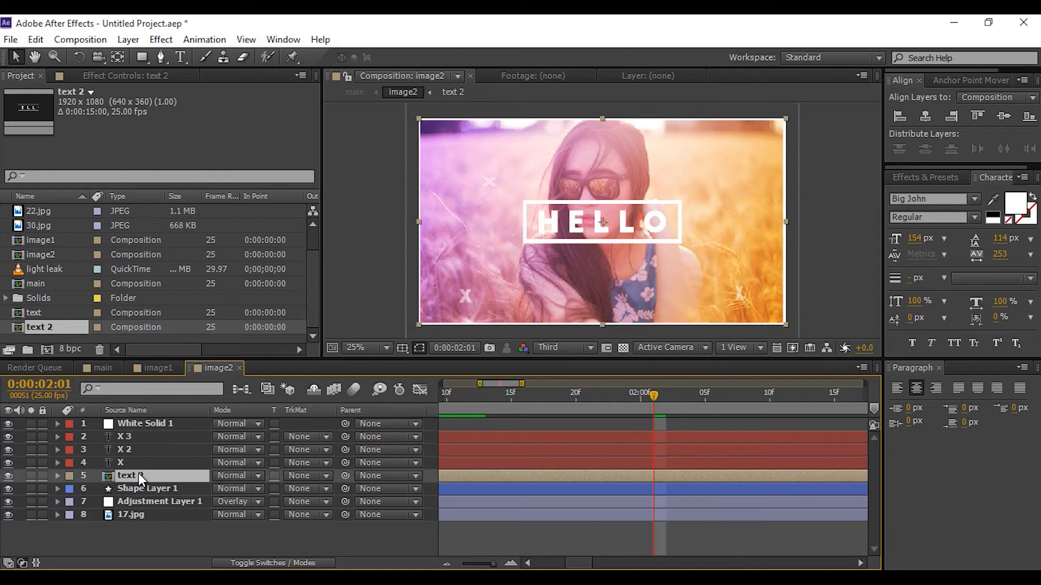
pyautogui.click(146, 423)
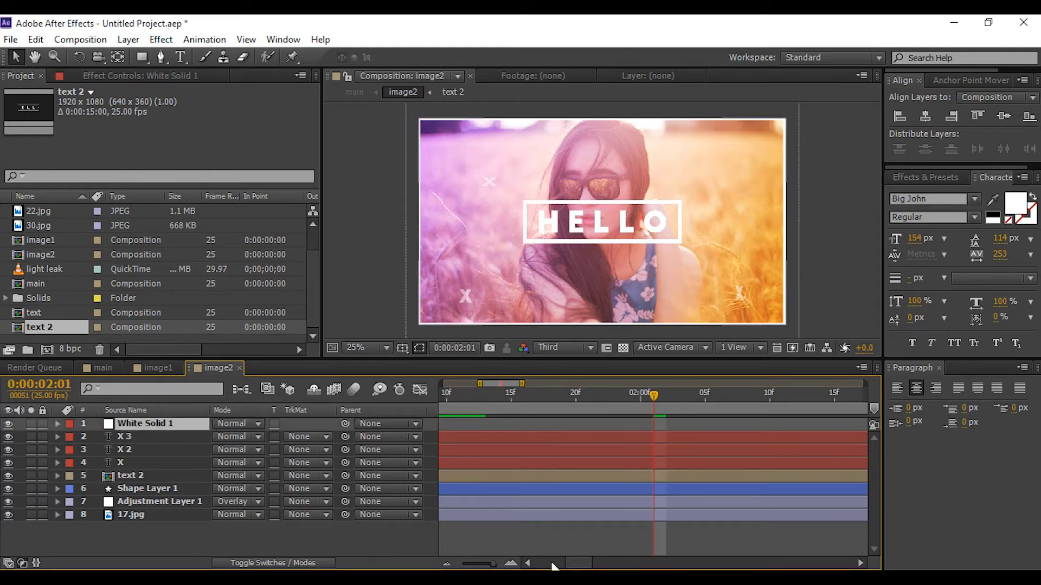
pyautogui.moveTo(576, 564); pyautogui.dragTo(511, 564)
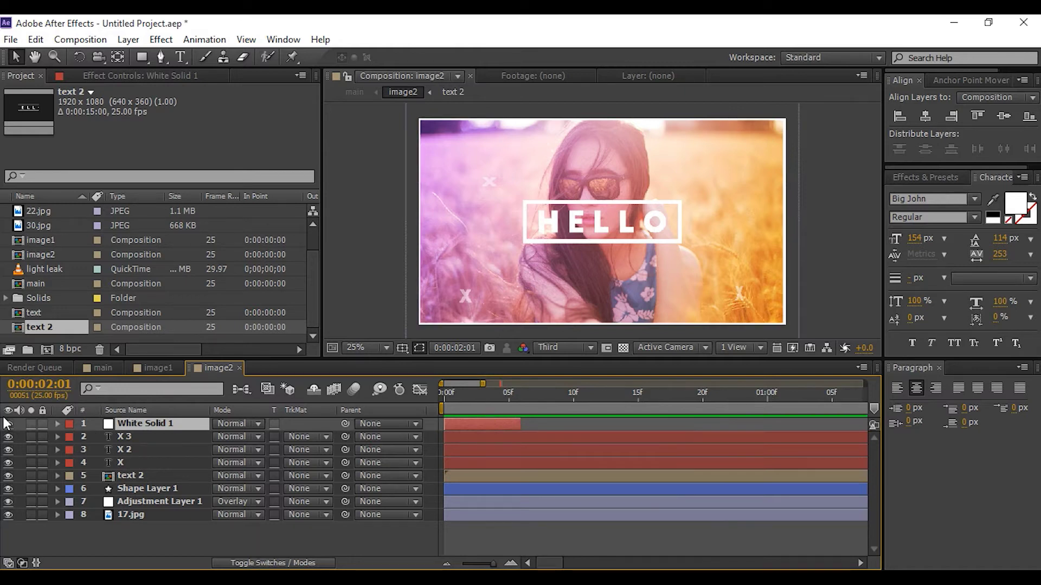
pyautogui.click(501, 541)
# Swap the 17.jpg photo layer for 20.jpg and resize it to fill the frame.
pyautogui.click(136, 510)
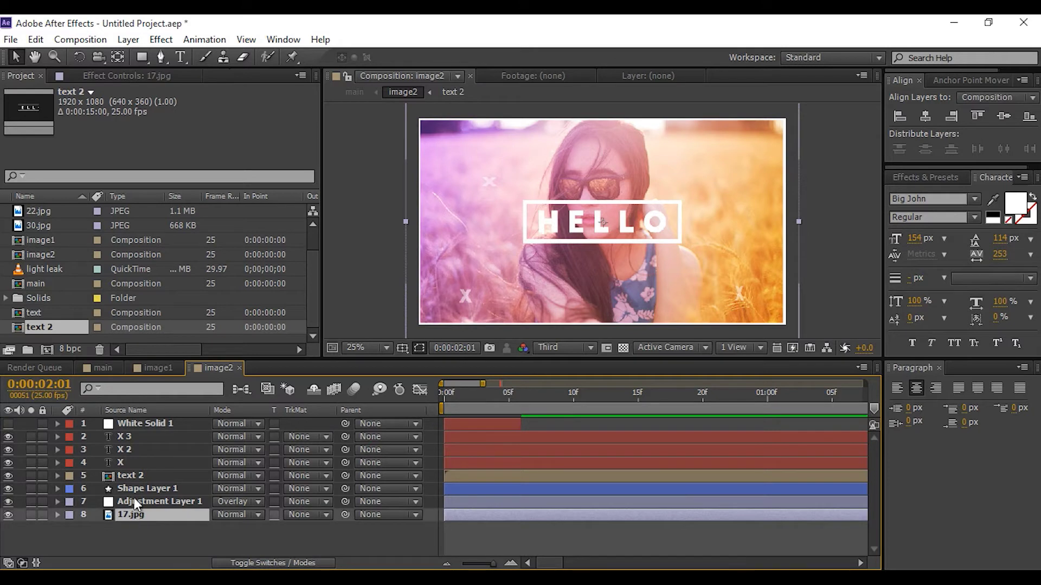
pyautogui.scroll(1, 45, 226)
pyautogui.click(38, 226)
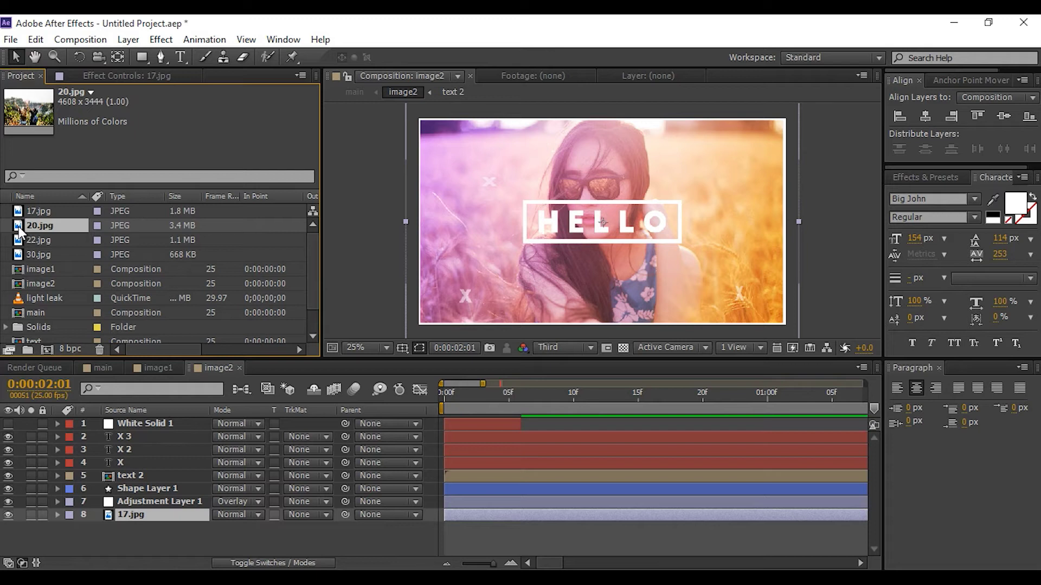
pyautogui.moveTo(25, 224); pyautogui.dragTo(124, 515)
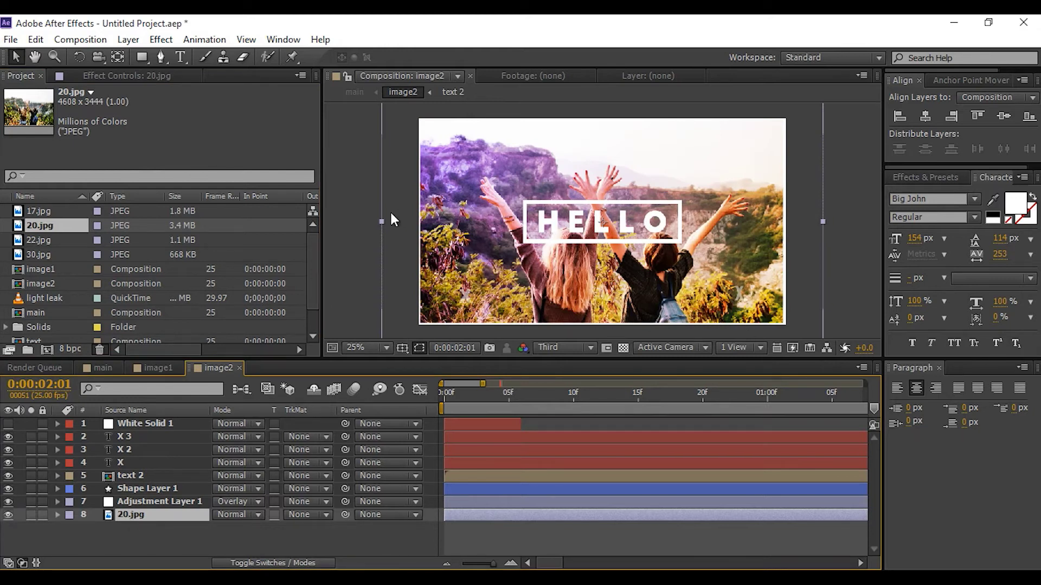
pyautogui.moveTo(383, 220); pyautogui.dragTo(408, 220)
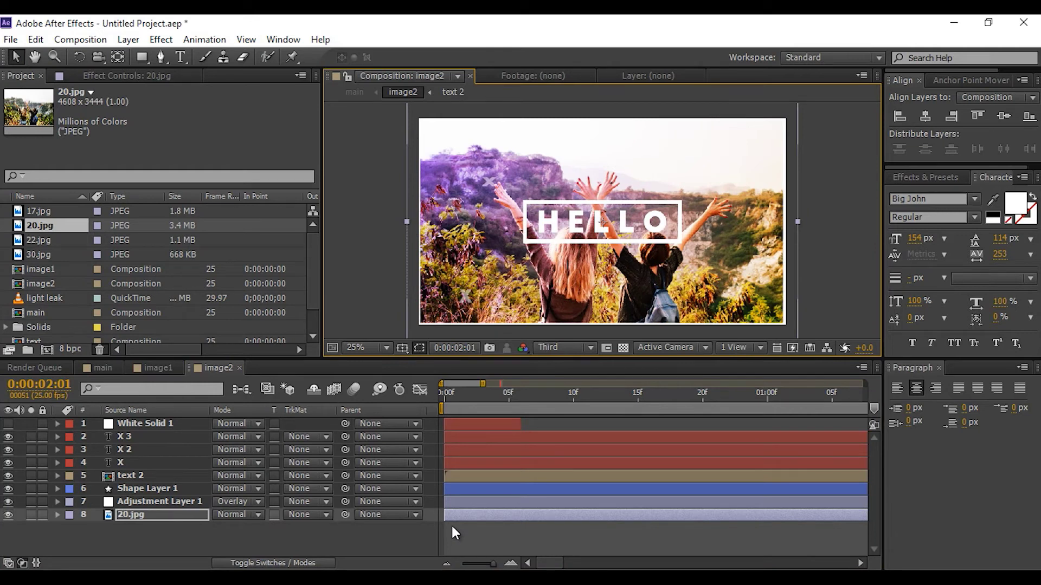
pyautogui.click(164, 533)
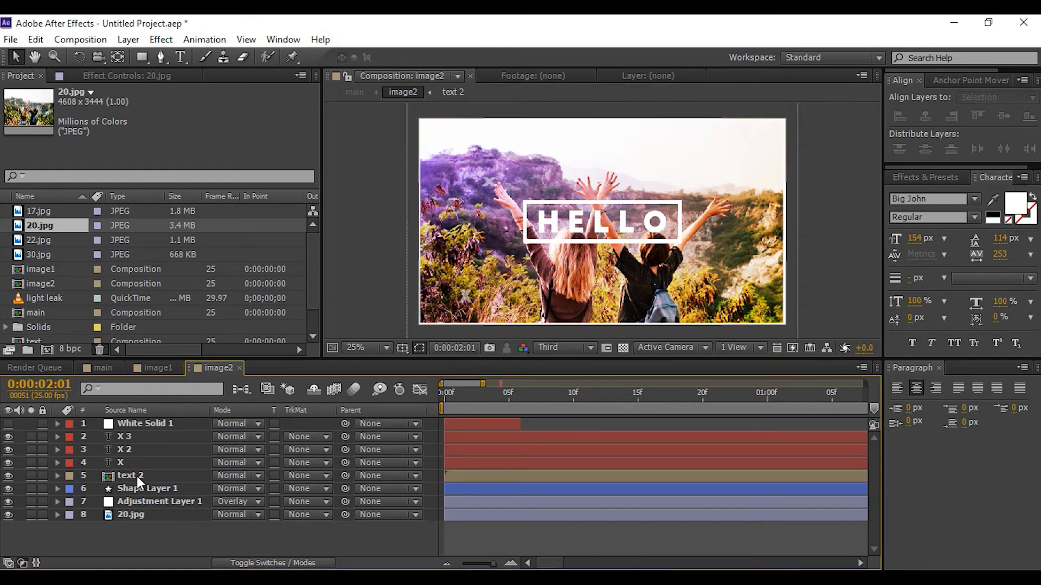
# In text 2, hide the box outline layer and delete the HELLO layer's masks.
pyautogui.doubleClick(137, 476)
pyautogui.click(150, 436)
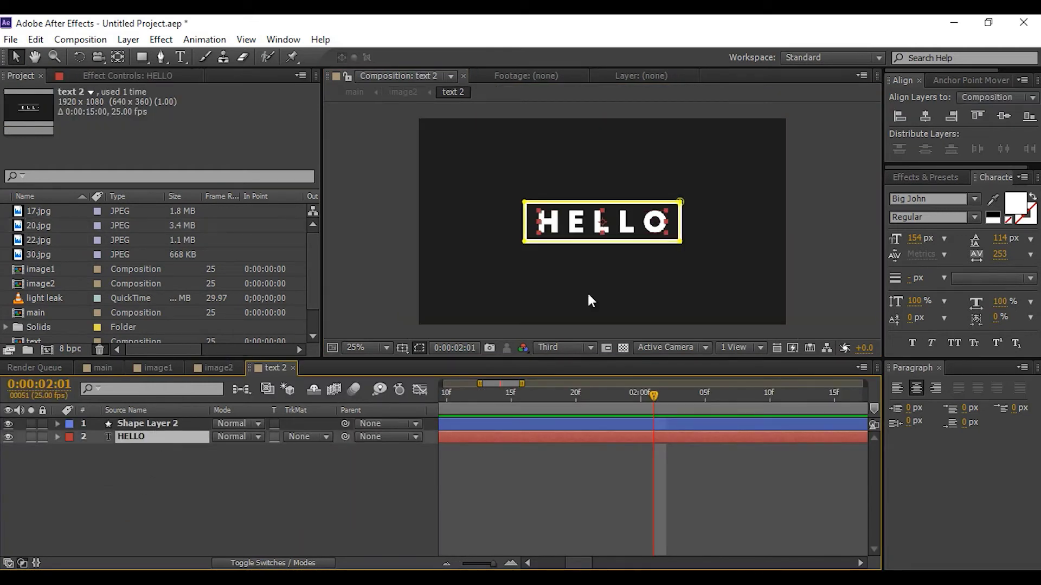
pyautogui.click(155, 424)
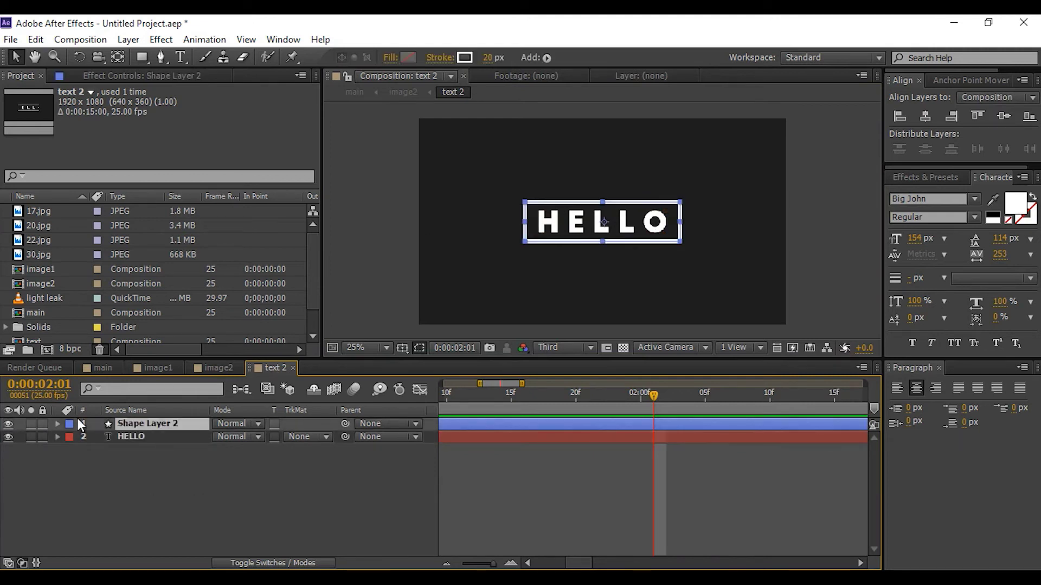
pyautogui.click(8, 424)
pyautogui.click(138, 473)
pyautogui.click(137, 437)
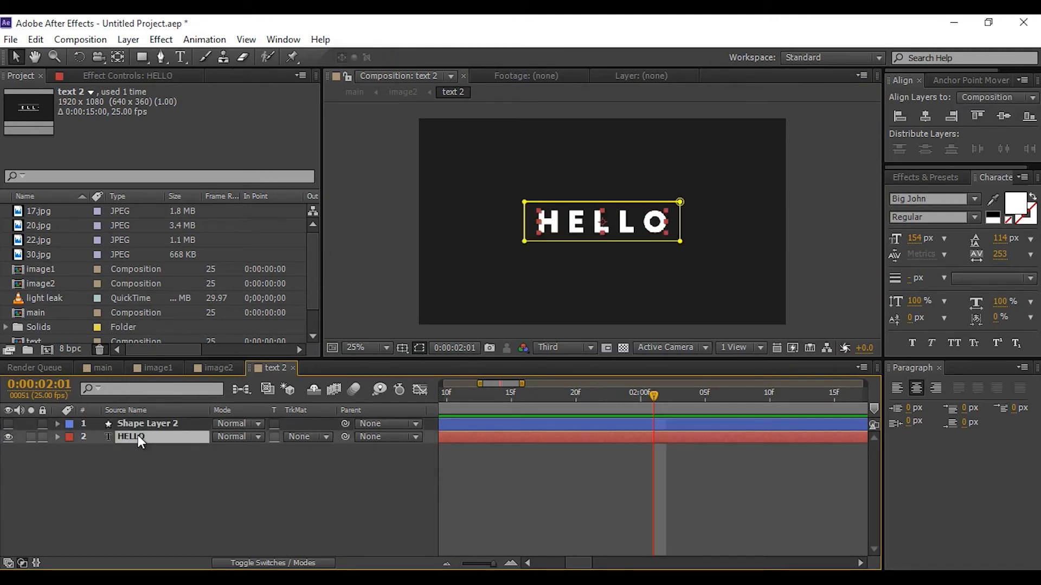
pyautogui.click(57, 437)
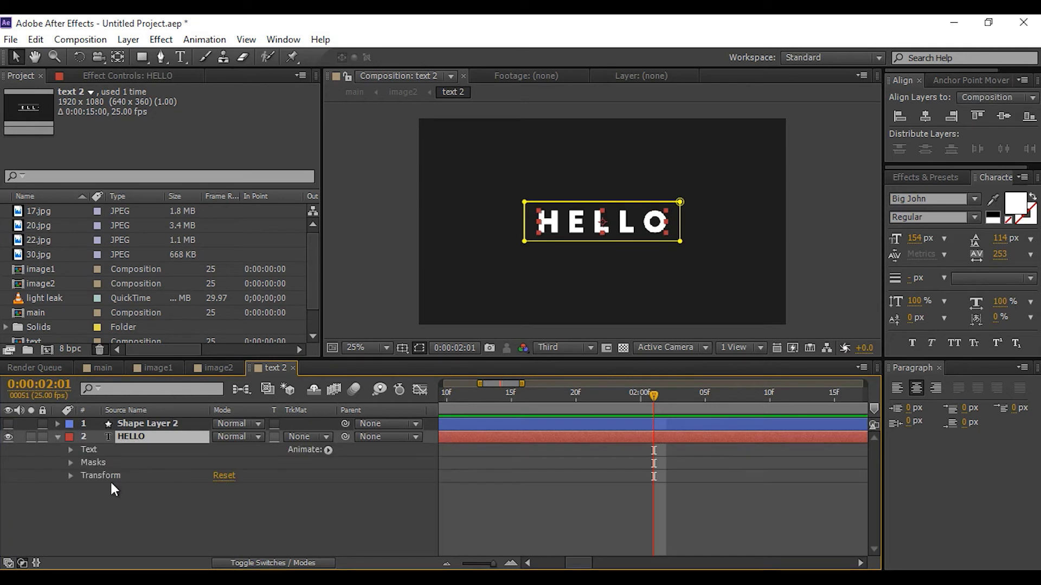
pyautogui.click(84, 463)
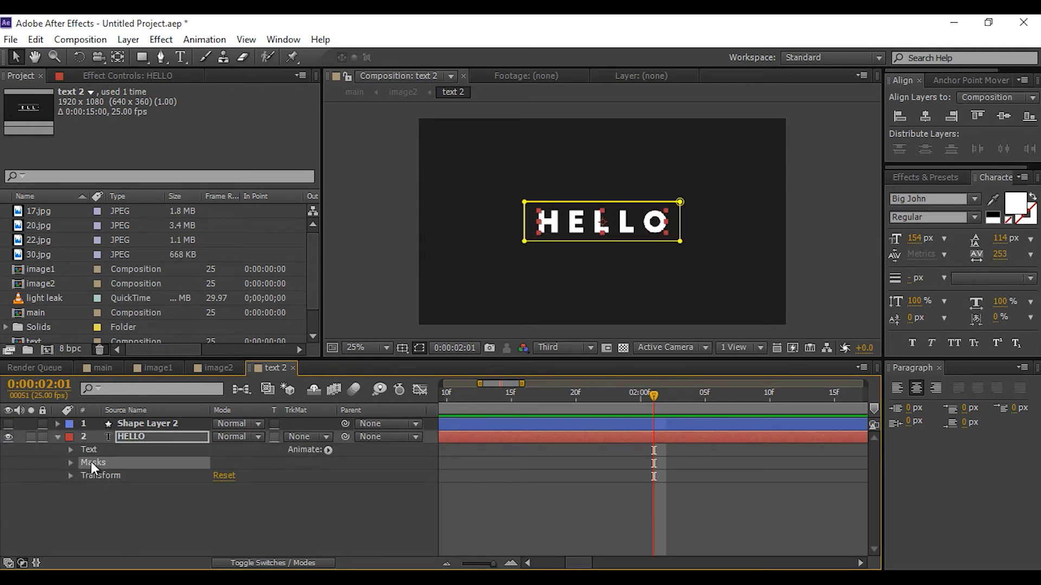
pyautogui.press('Delete')
pyautogui.click(121, 485)
# Set HELLO's Animator 1 range selector shape to Ramp Up.
pyautogui.click(77, 450)
pyautogui.click(70, 450)
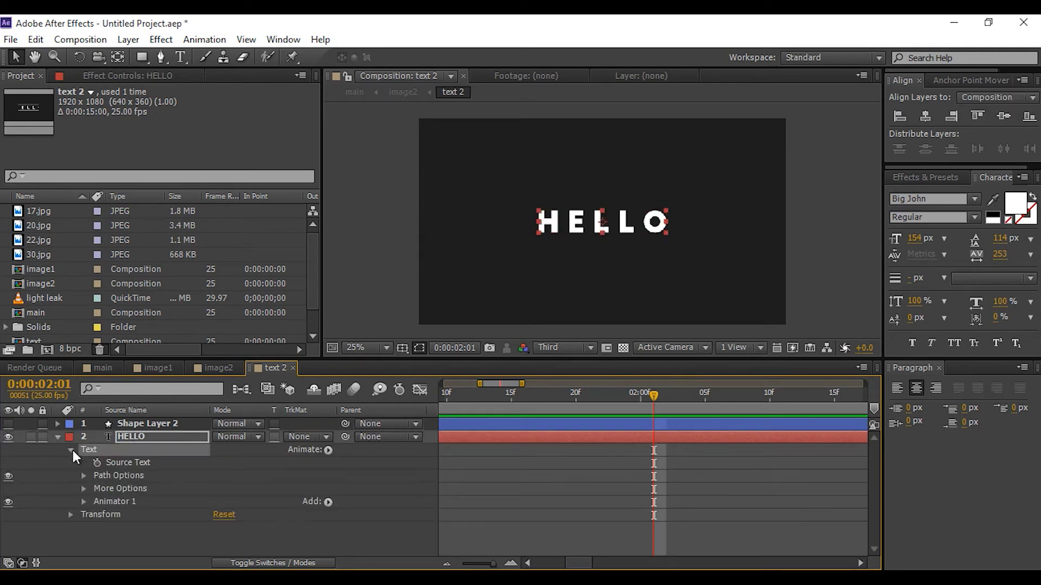
pyautogui.click(83, 502)
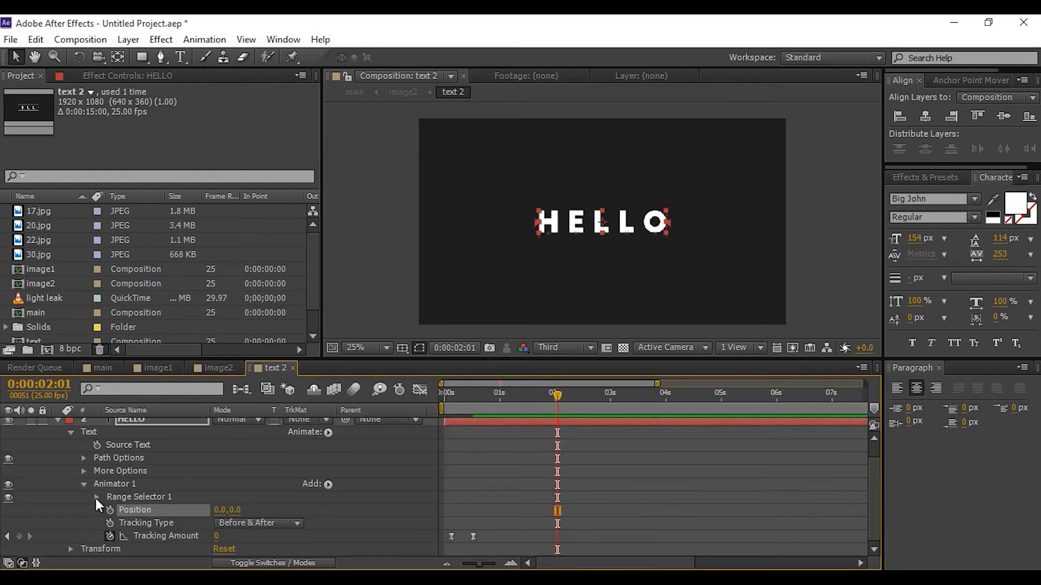
pyautogui.click(96, 498)
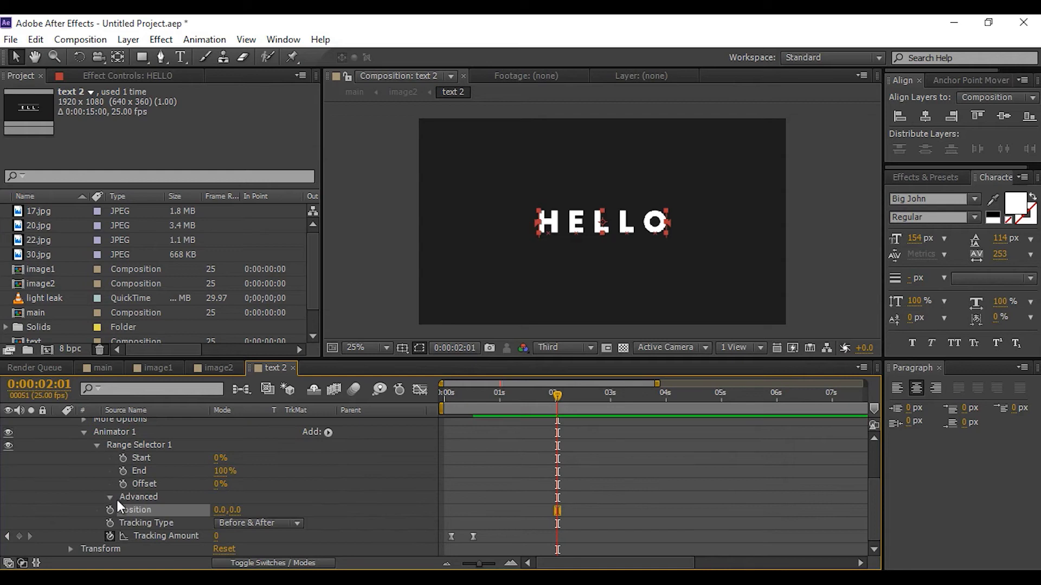
pyautogui.click(111, 497)
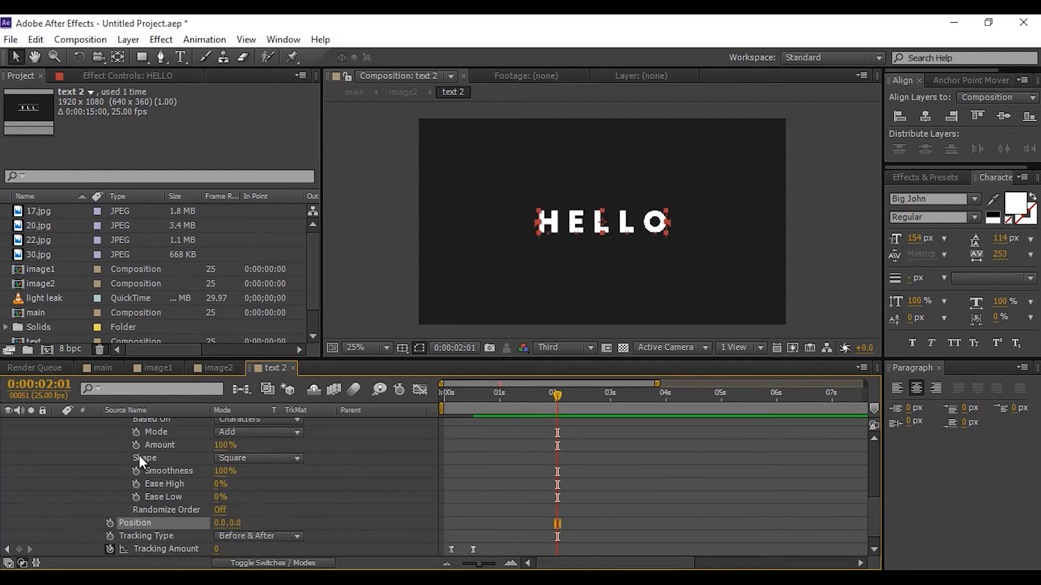
pyautogui.click(265, 459)
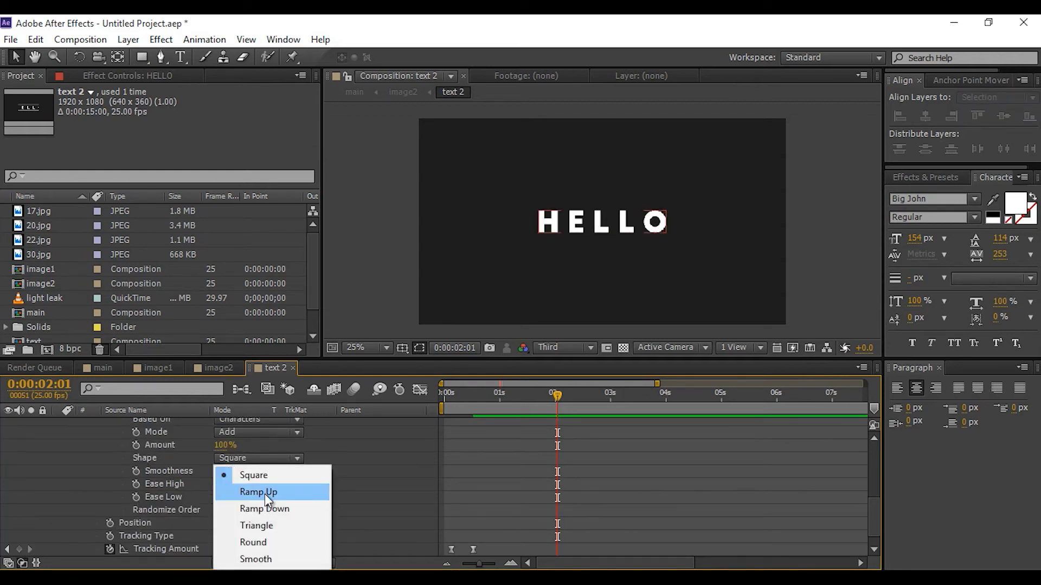
pyautogui.click(264, 493)
# Keyframe the animator Position from 0,6637 at frame 10 to 0,0 at frame 22.
pyautogui.moveTo(445, 396); pyautogui.dragTo(466, 393)
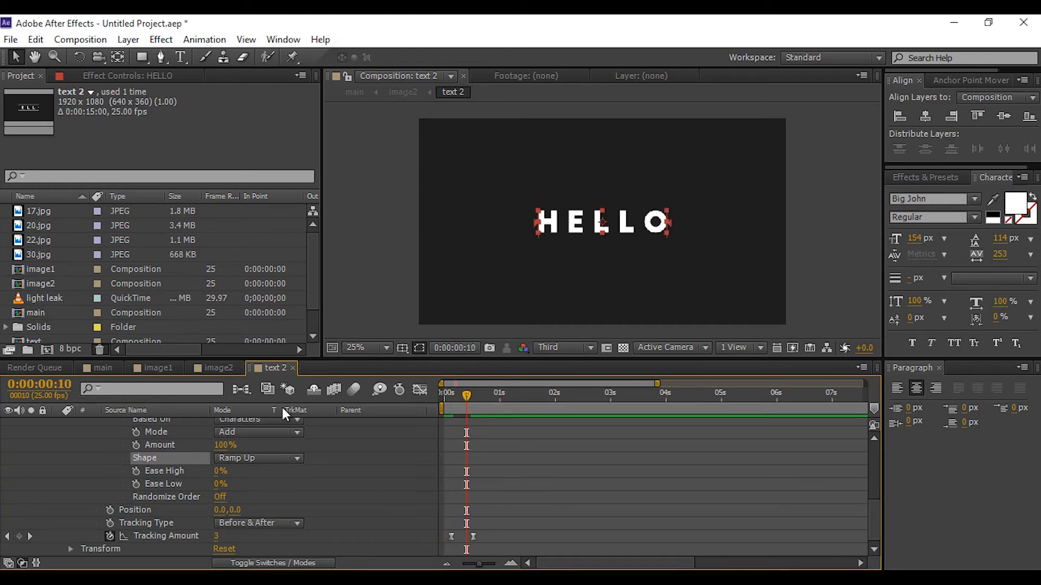
pyautogui.click(110, 509)
pyautogui.moveTo(234, 510); pyautogui.dragTo(746, 521)
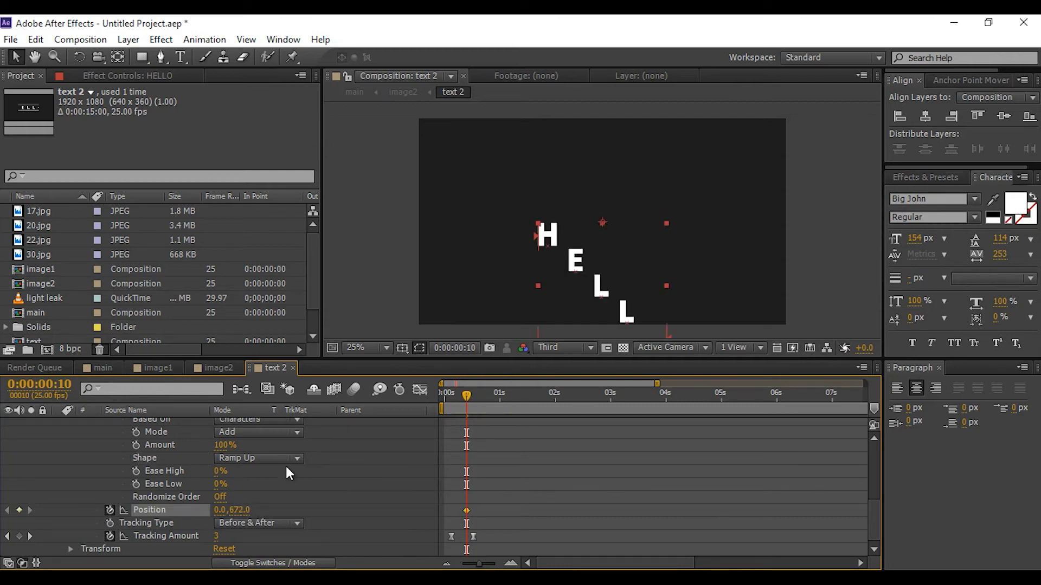
pyautogui.moveTo(245, 512); pyautogui.dragTo(709, 488)
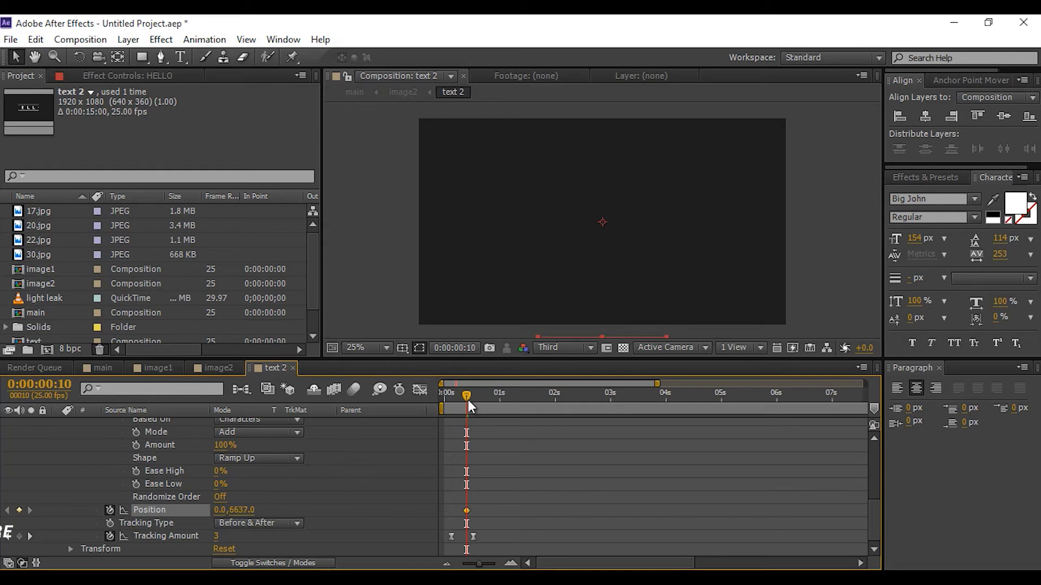
pyautogui.moveTo(467, 399); pyautogui.dragTo(496, 403)
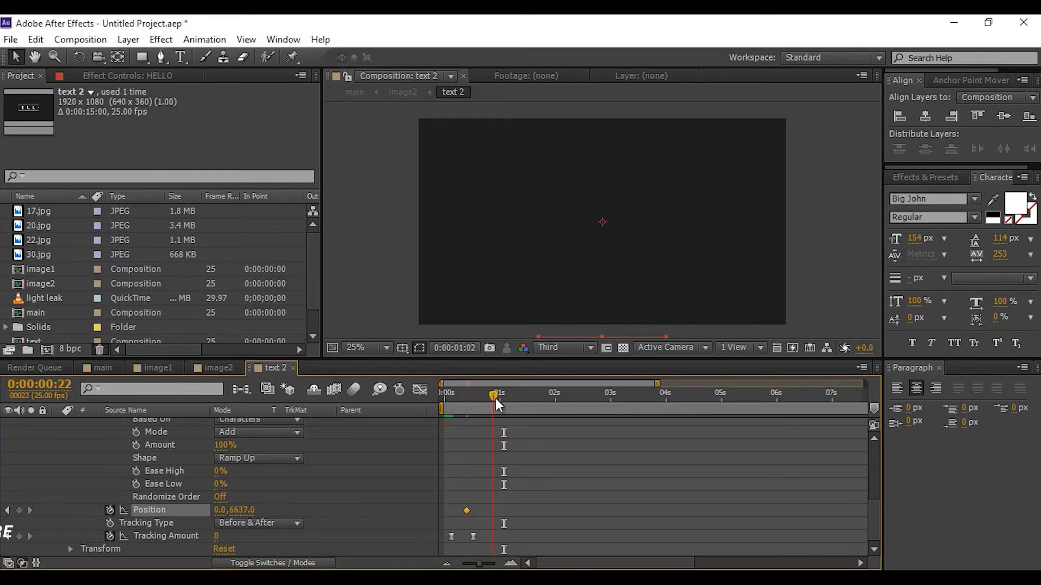
pyautogui.click(239, 510)
pyautogui.write('0')
pyautogui.press('Return')
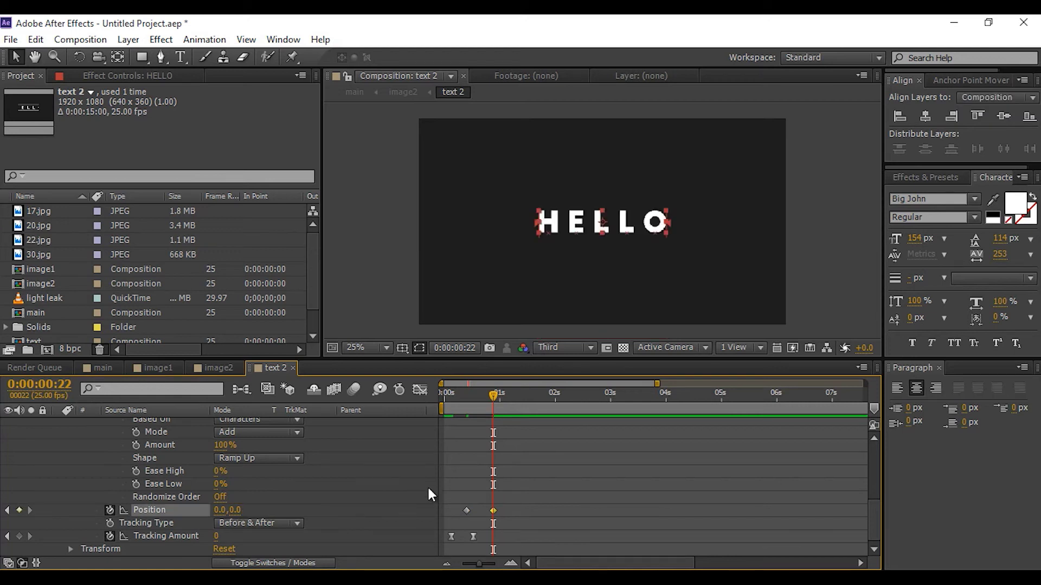
# Easy Ease the Position keyframes and increase their influence in the speed graph.
pyautogui.moveTo(532, 486); pyautogui.dragTo(468, 525)
pyautogui.rightClick(493, 512)
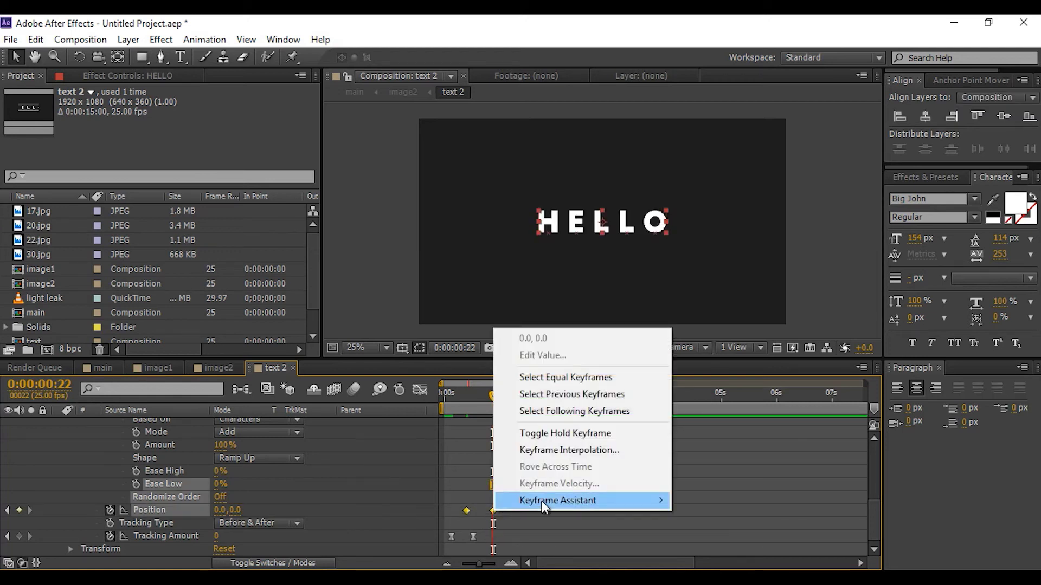
pyautogui.moveTo(542, 499)
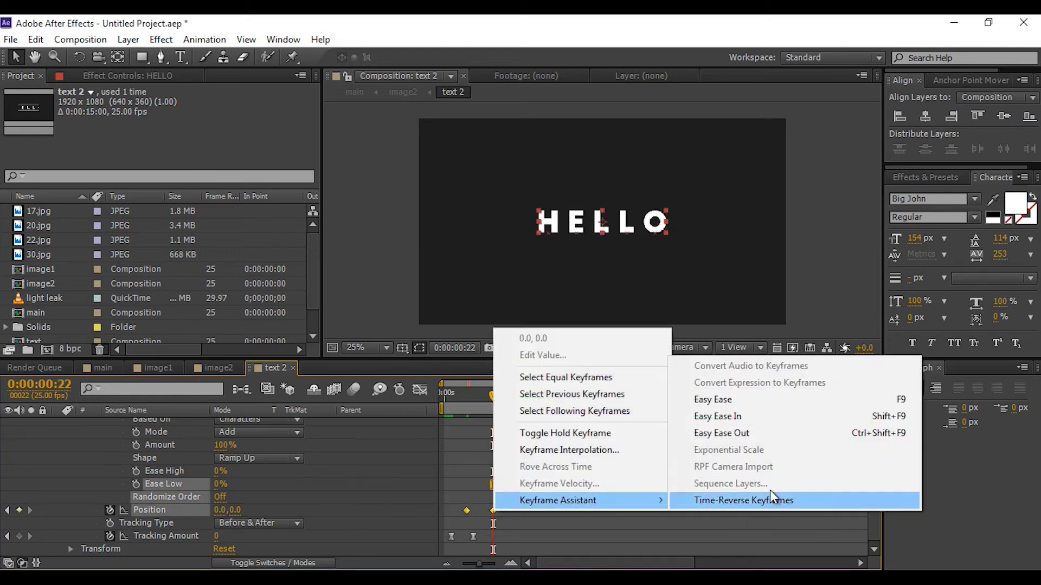
pyautogui.click(738, 402)
pyautogui.click(420, 389)
pyautogui.moveTo(486, 508); pyautogui.dragTo(480, 537)
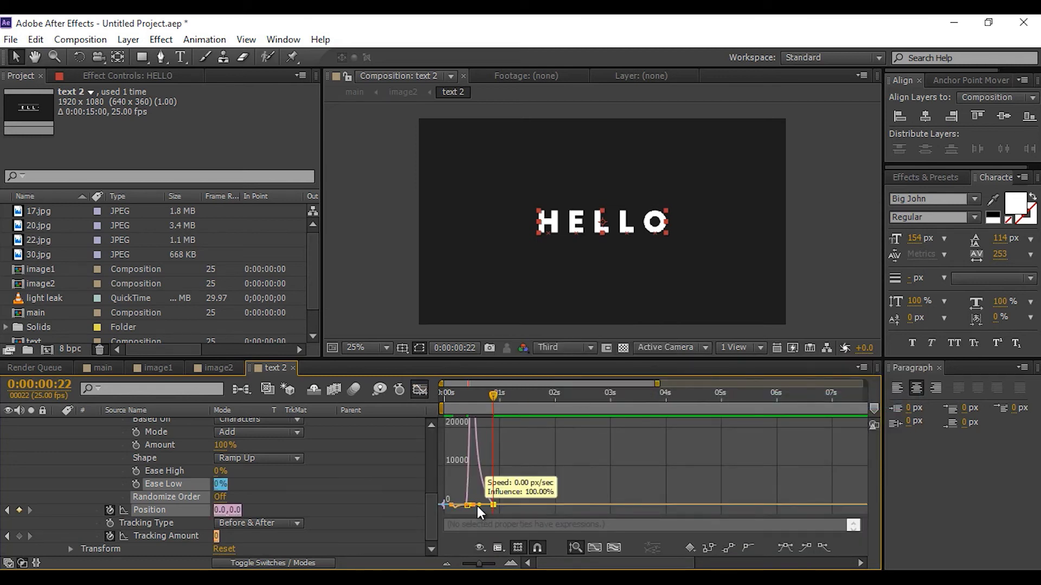
pyautogui.hotkey('shift', 'F3')
pyautogui.scroll(5, 57, 434)
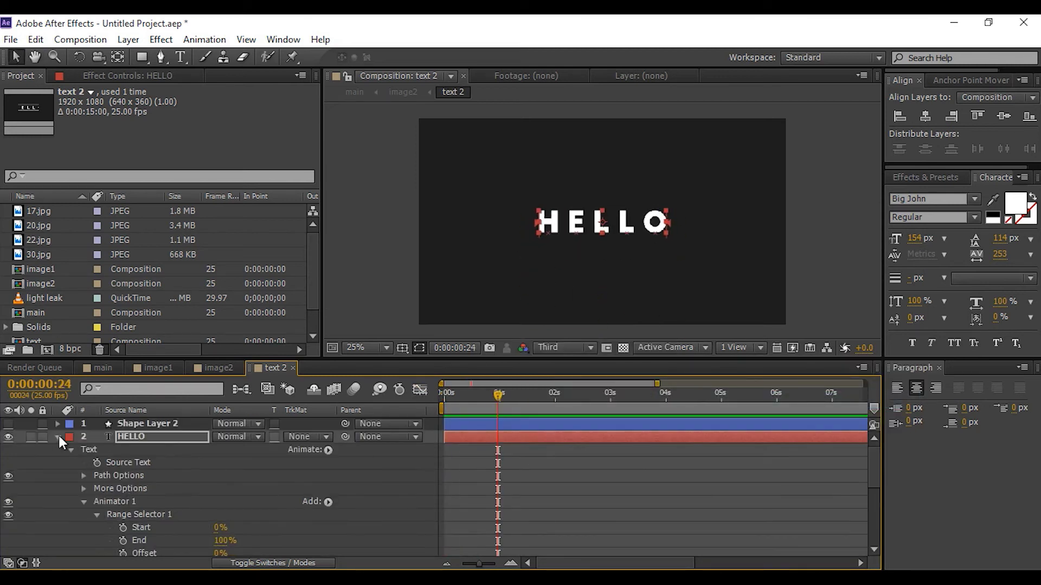
# Change the title text from HELLO to WELCOME.
pyautogui.click(57, 436)
pyautogui.doubleClick(129, 436)
pyautogui.write('WEL')
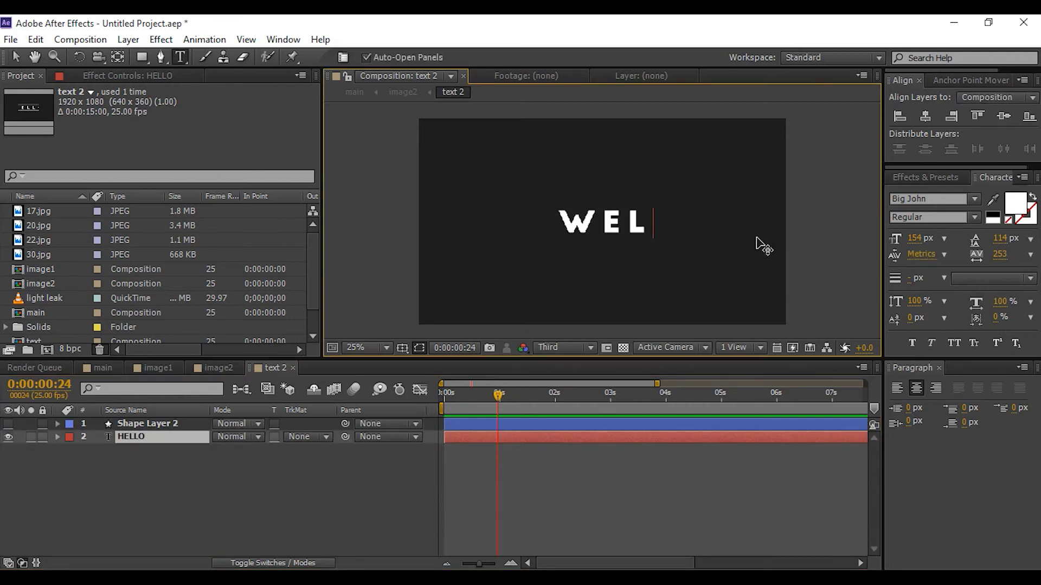
pyautogui.write('COME')
pyautogui.click(15, 57)
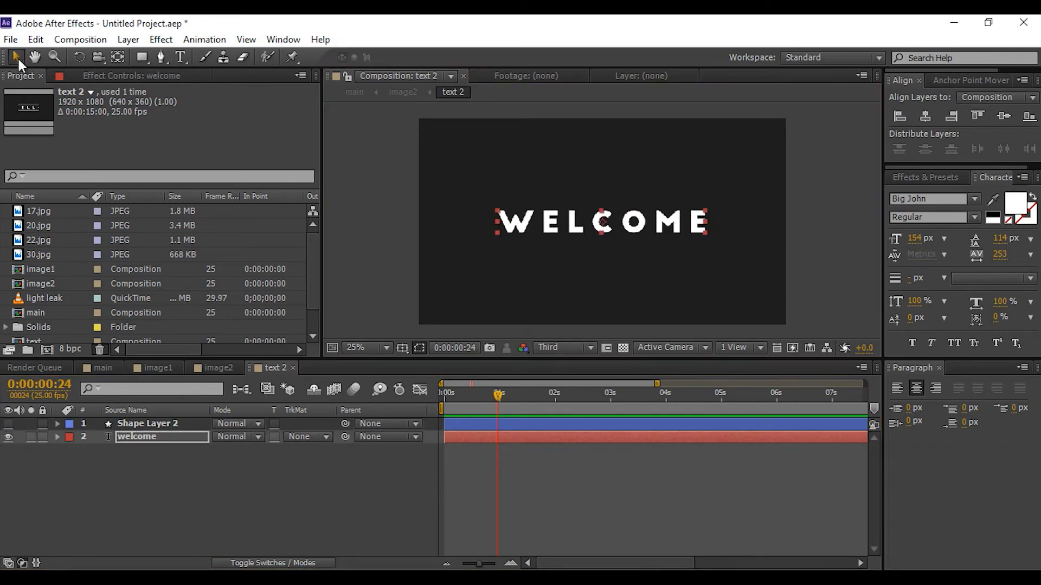
# Duplicate the welcome layer, place the copy below it, and enlarge the copy to 224%.
pyautogui.click(255, 516)
pyautogui.click(144, 440)
pyautogui.hotkey('ctrl', 'd')
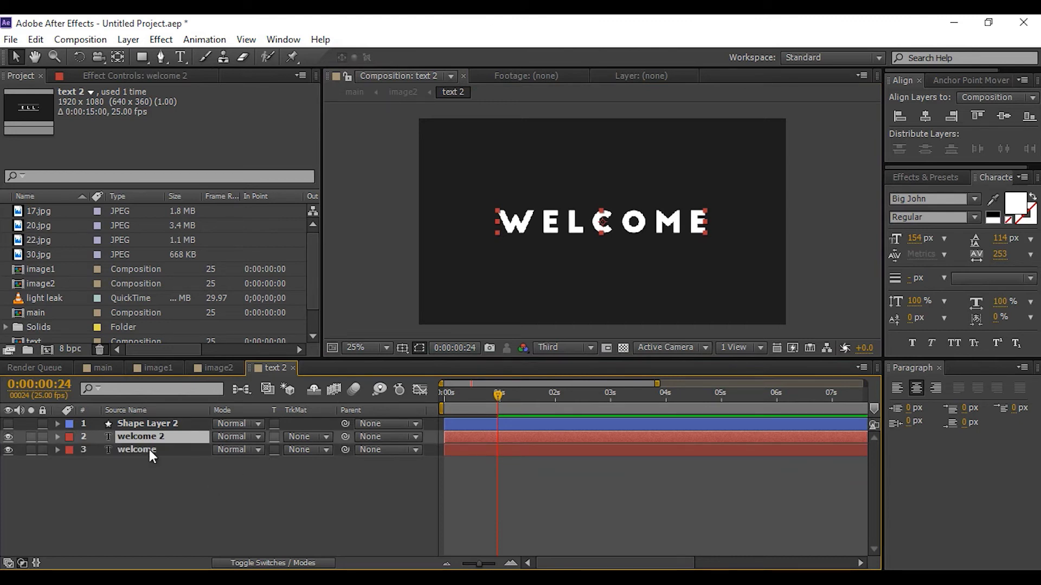
pyautogui.moveTo(147, 437); pyautogui.dragTo(147, 454)
pyautogui.press('s')
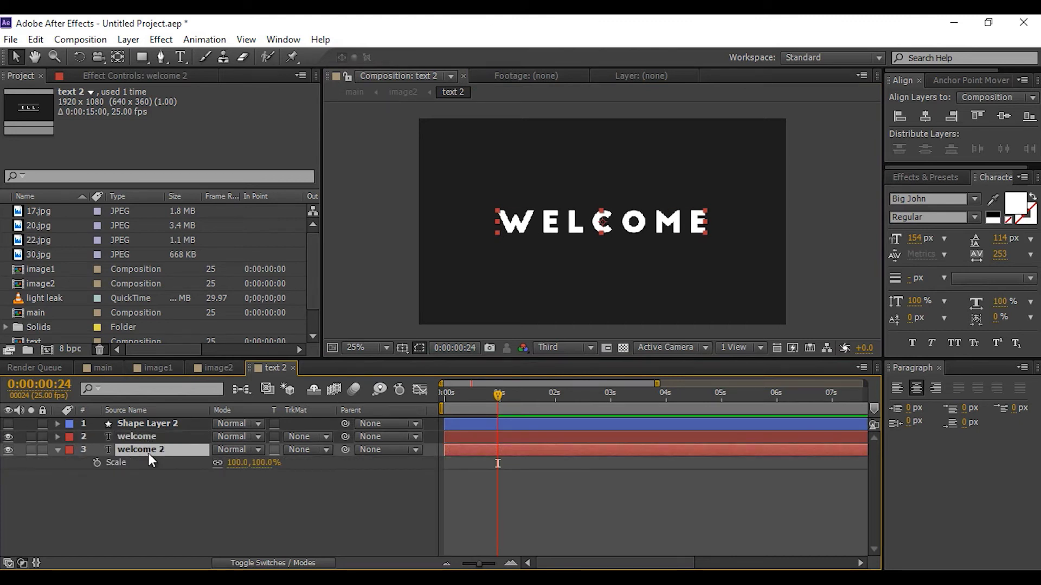
pyautogui.moveTo(263, 464)
pyautogui.mouseDown()
pyautogui.moveTo(276, 472)
pyautogui.moveTo(272, 464)
pyautogui.mouseUp()
# Set the welcome 2 copy's Opacity to 20%.
pyautogui.click(147, 451)
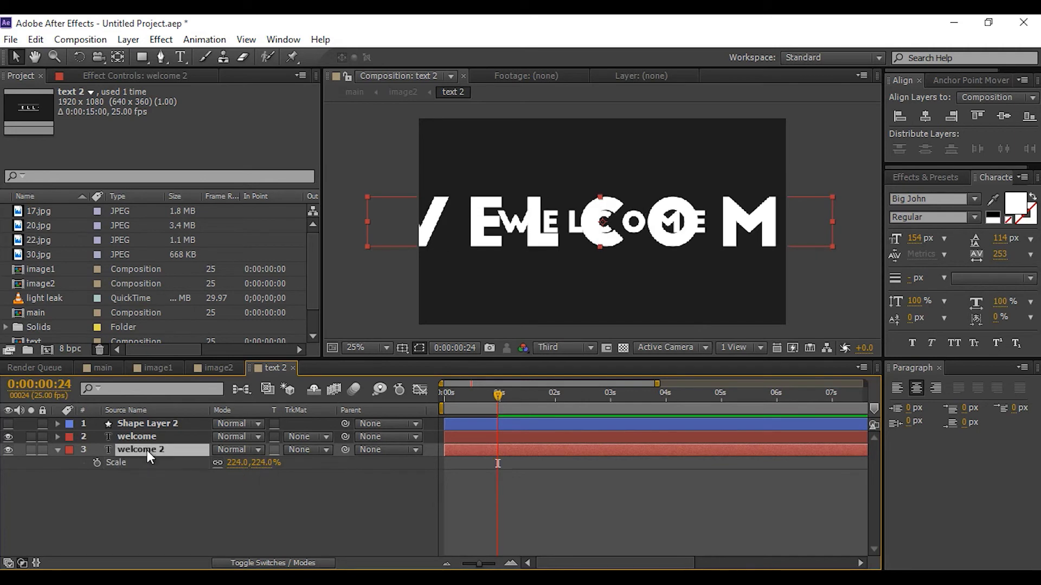
pyautogui.press('t')
pyautogui.click(223, 463)
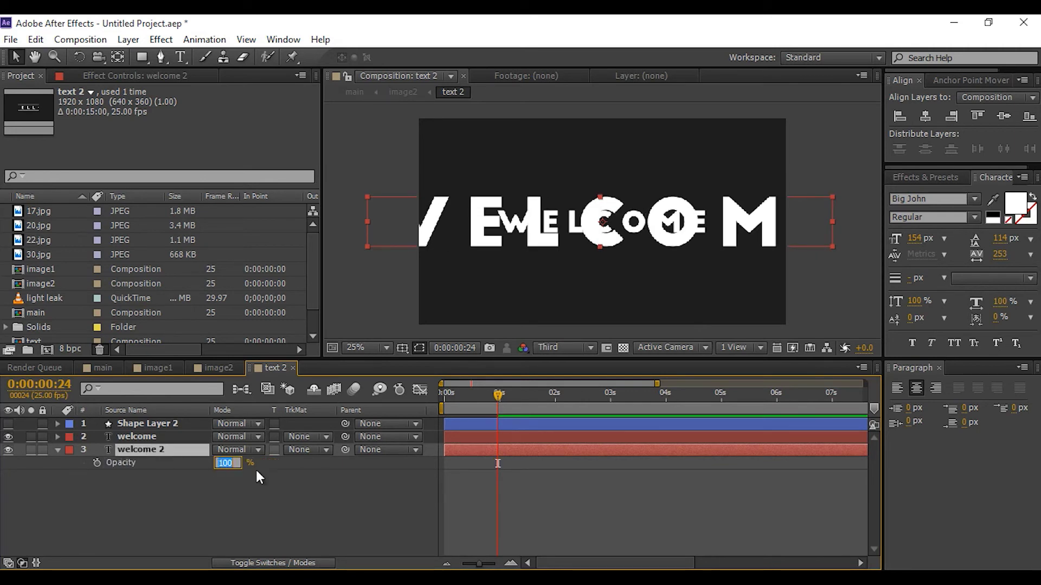
pyautogui.write('20')
pyautogui.press('Return')
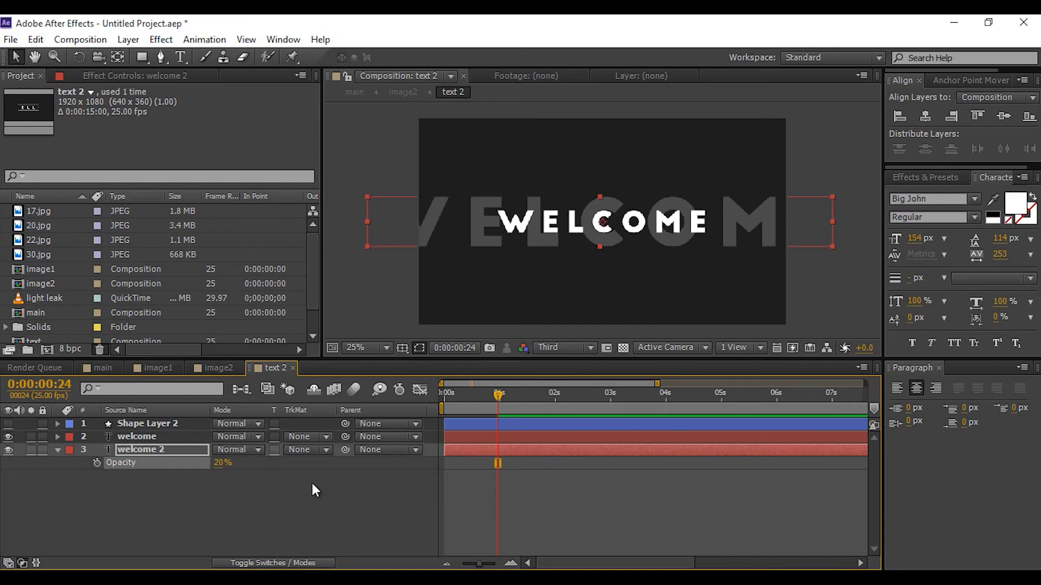
pyautogui.click(316, 490)
# Delay the original welcome layer by one frame and preview from the start.
pyautogui.click(469, 440)
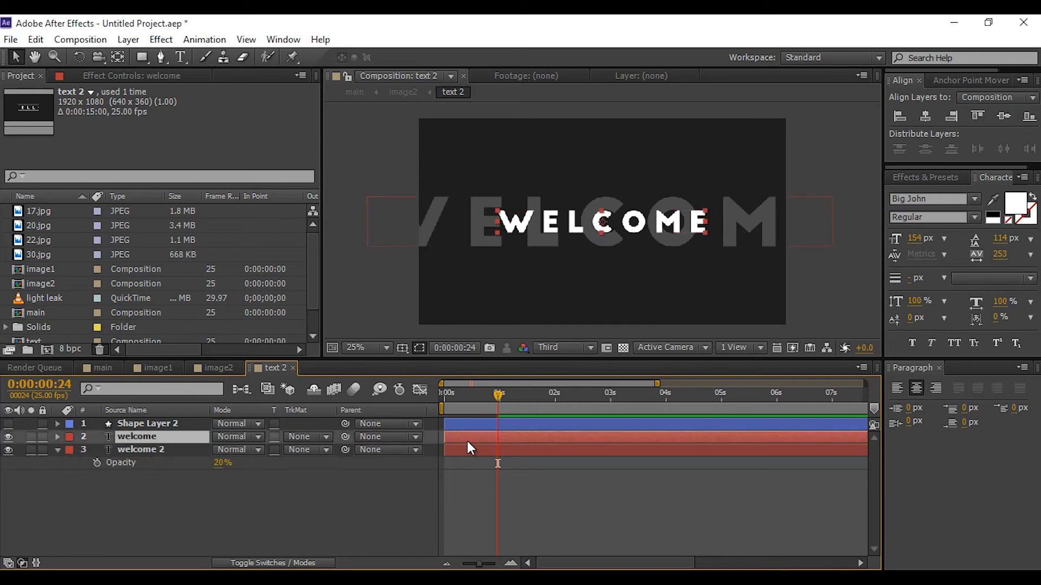
pyautogui.moveTo(484, 438); pyautogui.dragTo(487, 438)
pyautogui.press('KP_0')
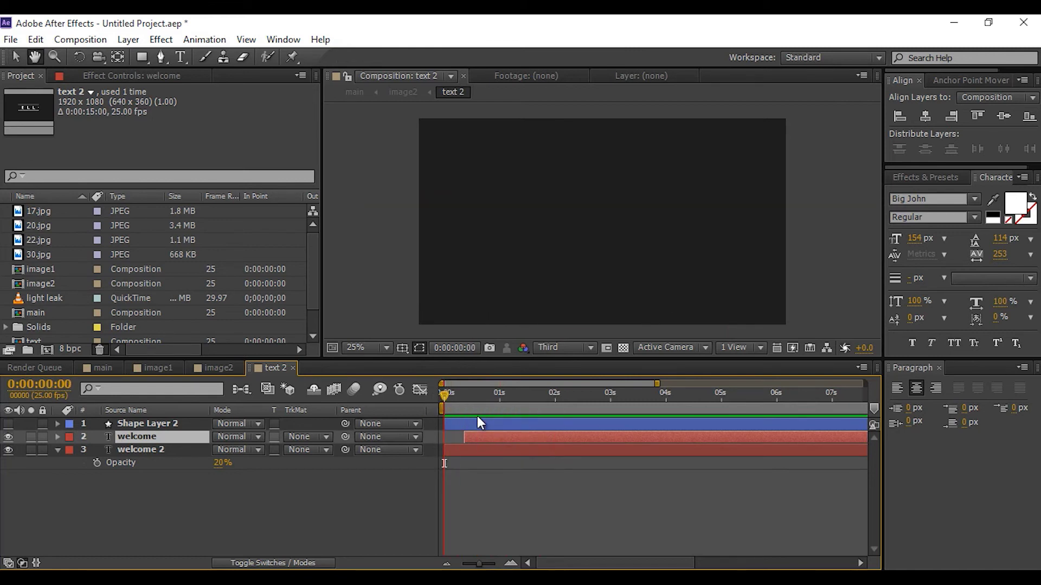
# Reveal welcome's animated properties and nudge its Tracking Amount keyframes later.
pyautogui.press('space')
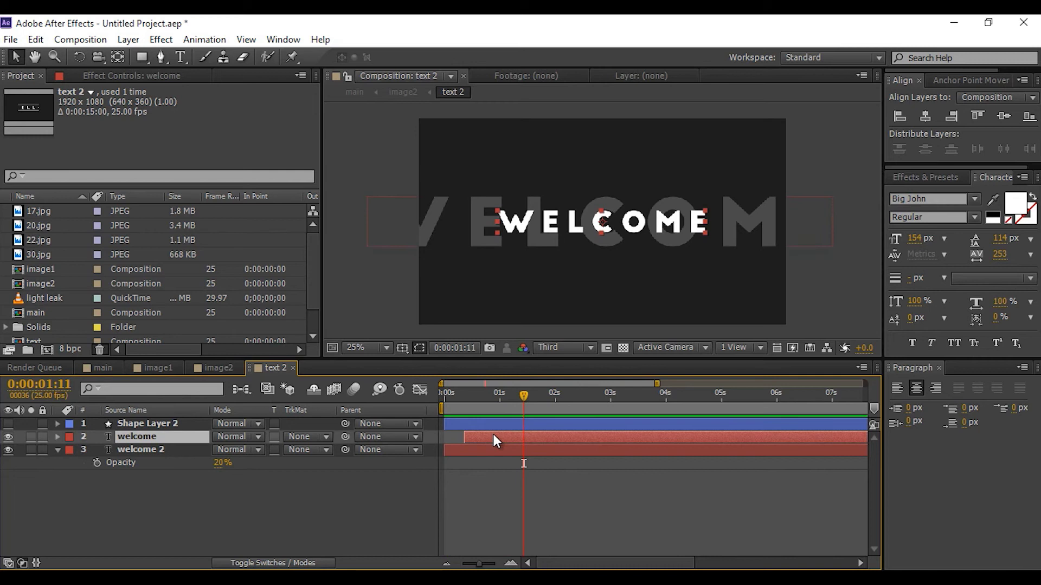
pyautogui.press('u')
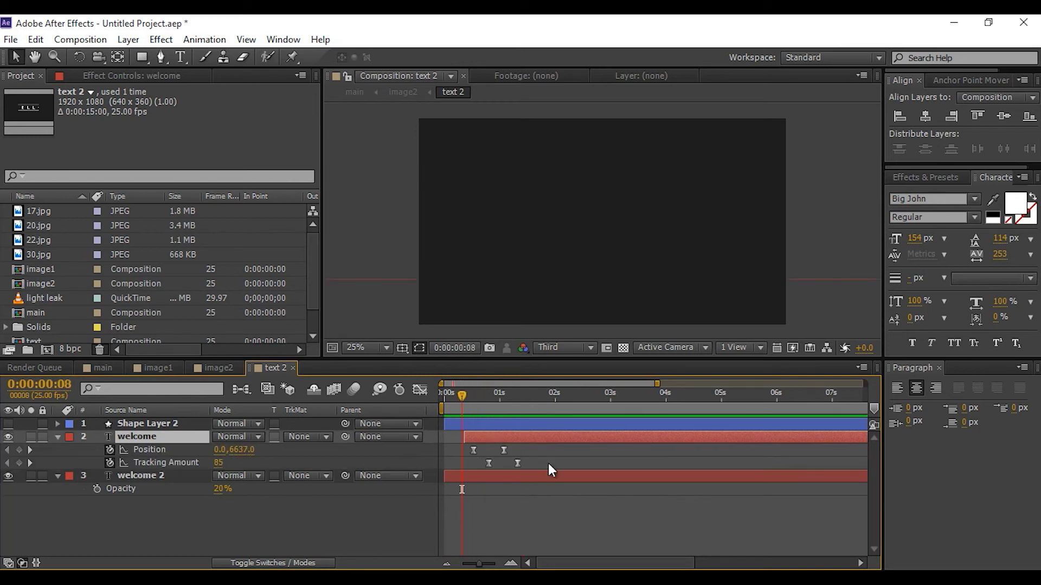
pyautogui.moveTo(548, 463); pyautogui.dragTo(477, 466)
pyautogui.press('space')
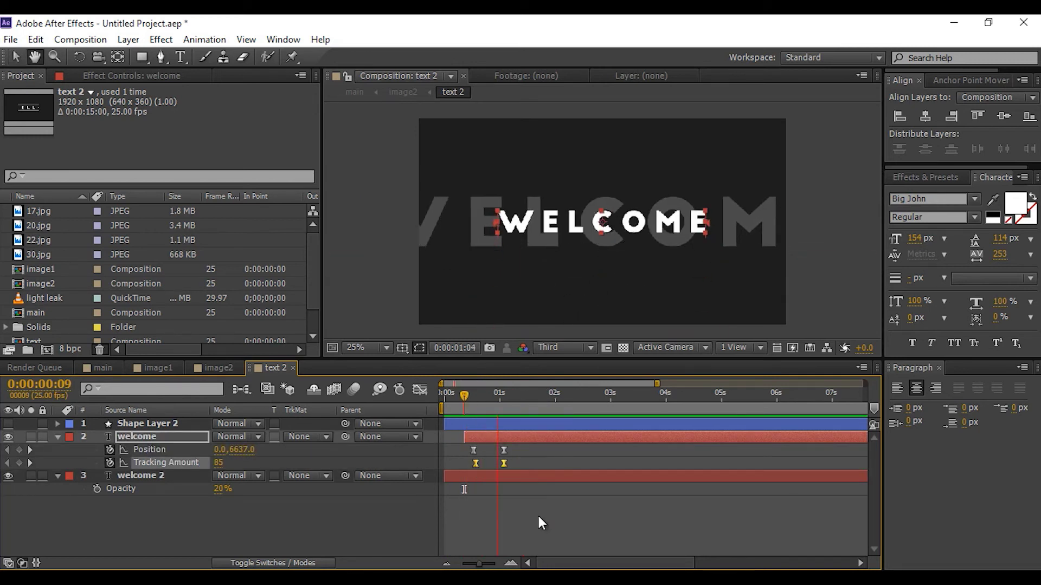
# Paste the Position and Tracking keyframes onto welcome 2, shifting its Tracking keyframes earlier.
pyautogui.click(479, 476)
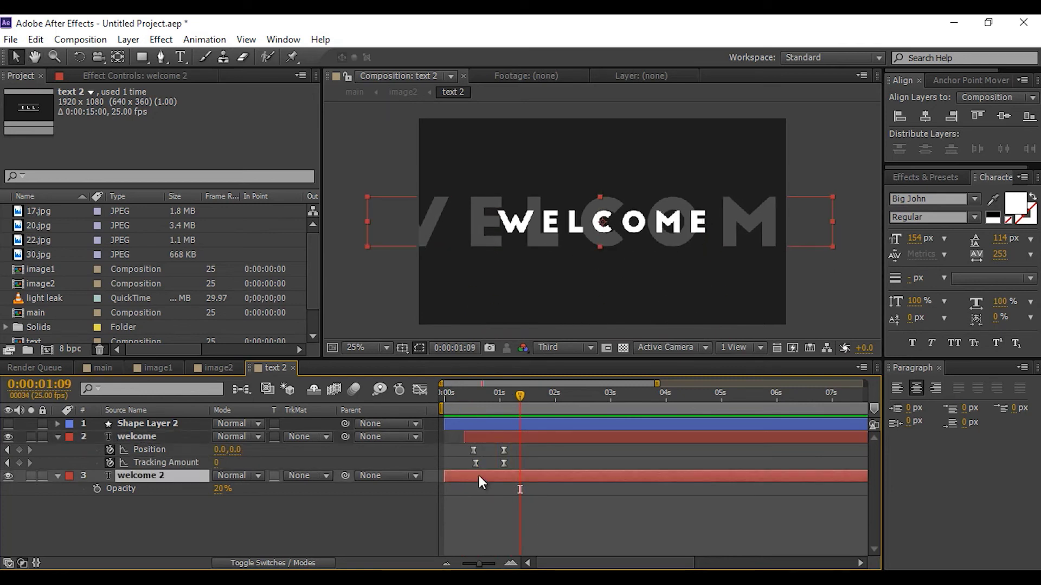
pyautogui.hotkey('ctrl', 'v')
pyautogui.click(496, 505)
pyautogui.moveTo(469, 503); pyautogui.dragTo(455, 502)
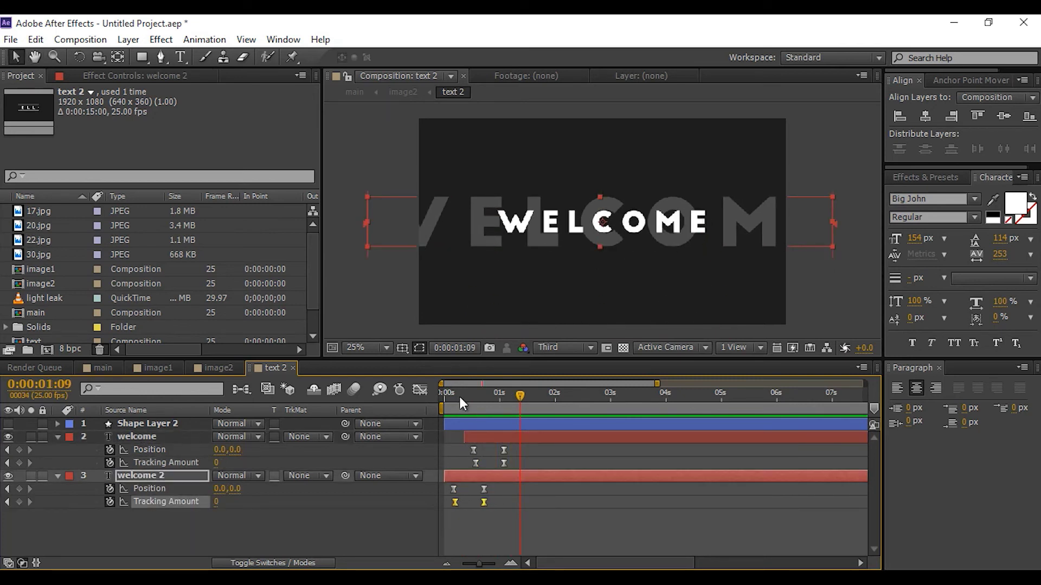
pyautogui.press('KP_0')
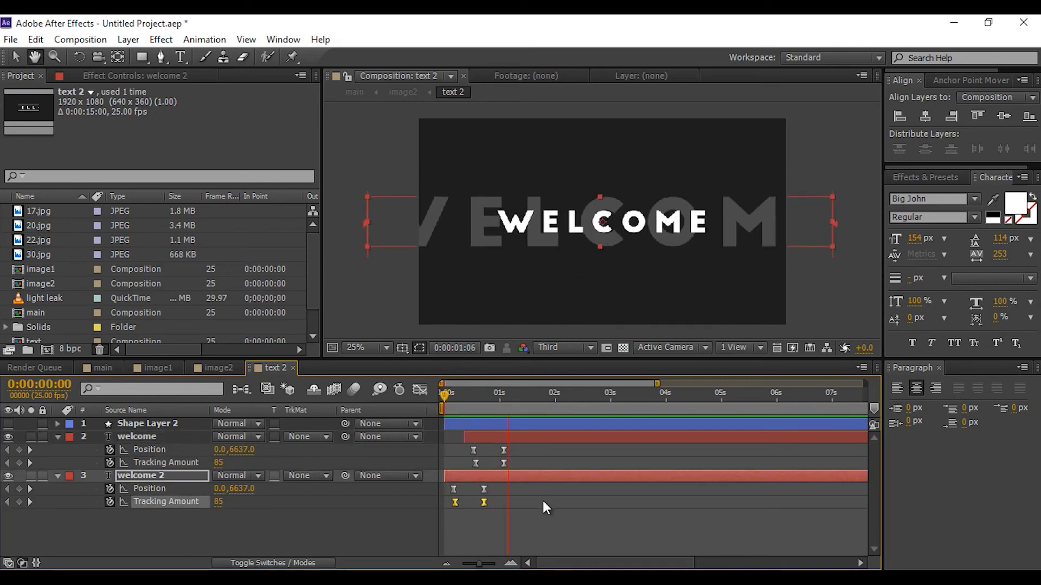
pyautogui.click(543, 502)
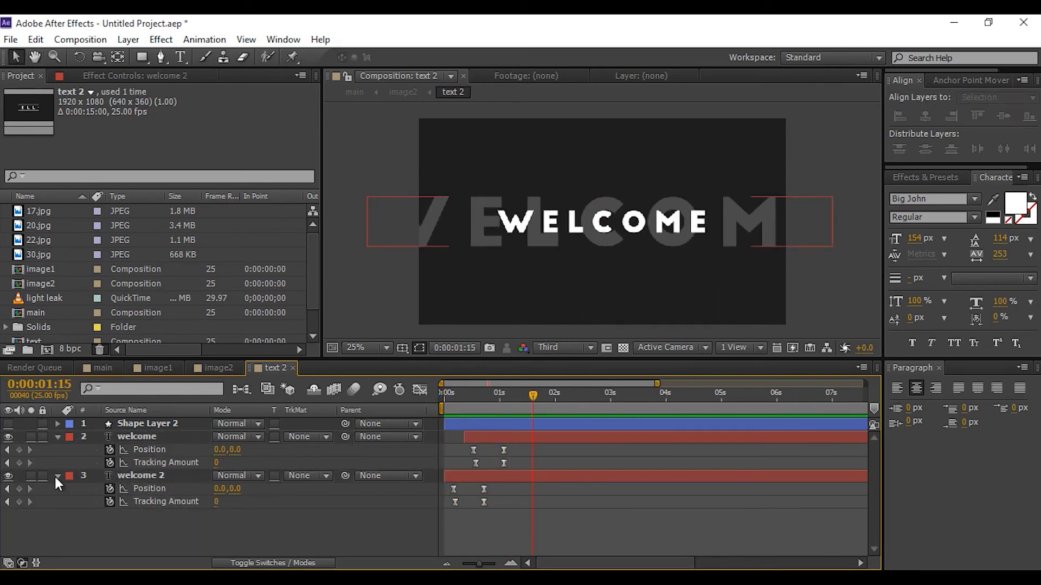
pyautogui.click(99, 368)
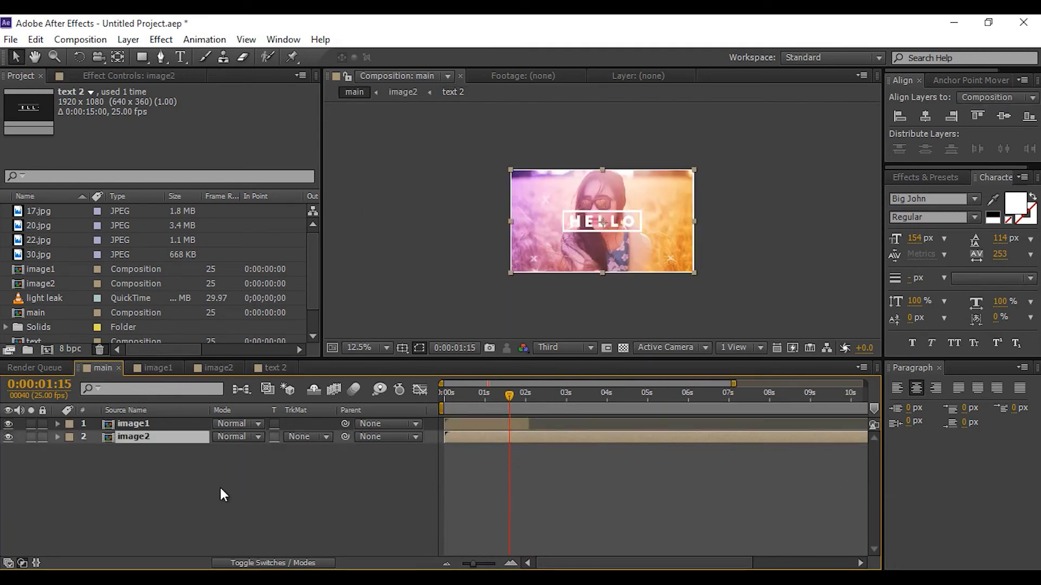
# Preview the main composition from the start with image2 selected.
pyautogui.moveTo(445, 398)
pyautogui.mouseDown()
pyautogui.moveTo(437, 404)
pyautogui.moveTo(459, 403)
pyautogui.mouseUp()
pyautogui.click(476, 437)
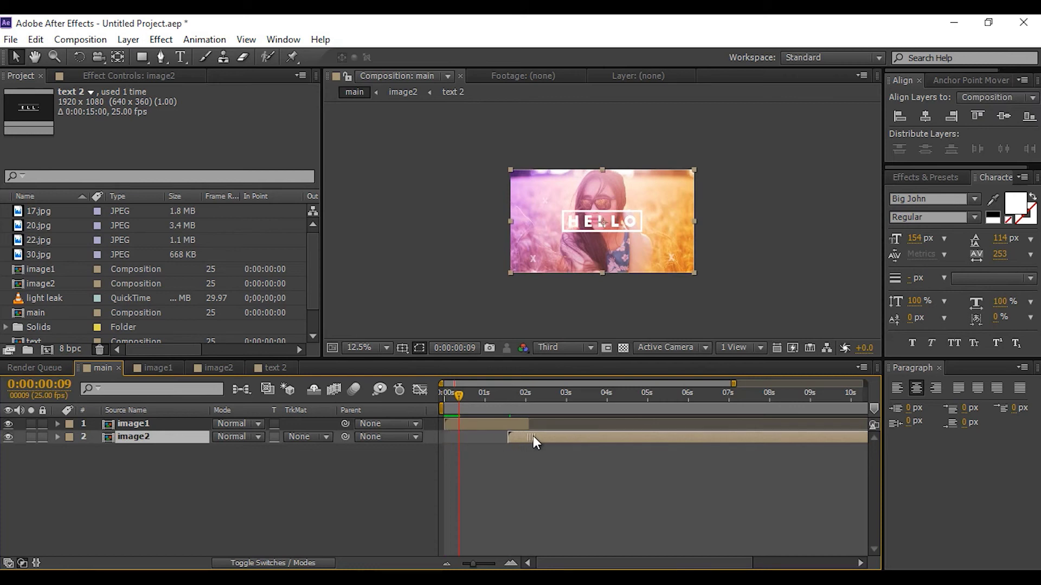
pyautogui.press('space')
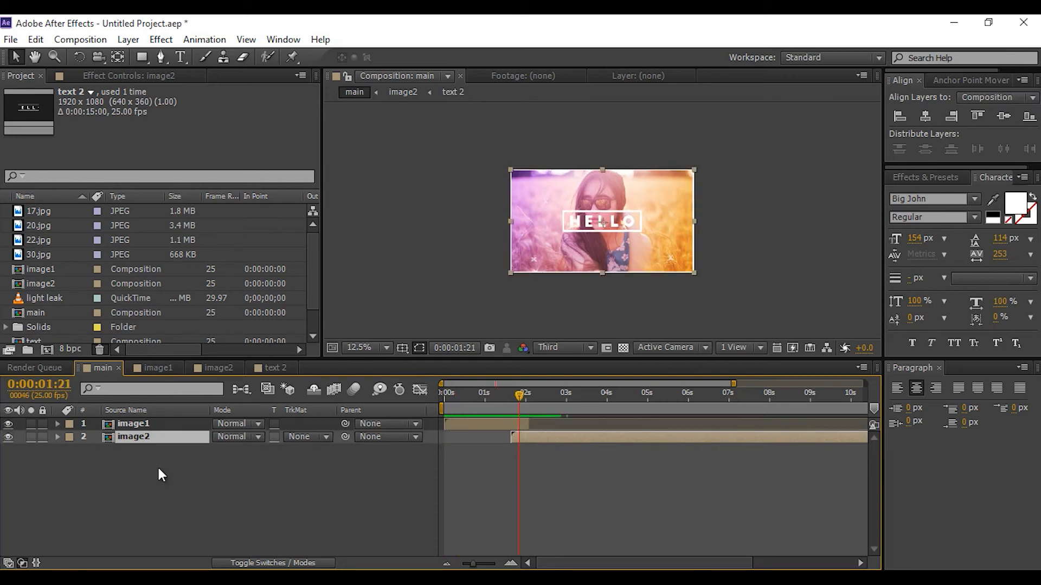
pyautogui.click(193, 467)
# In the image2 comp, set Adjustment Layer 1's Ramp start colour to pink.
pyautogui.click(212, 368)
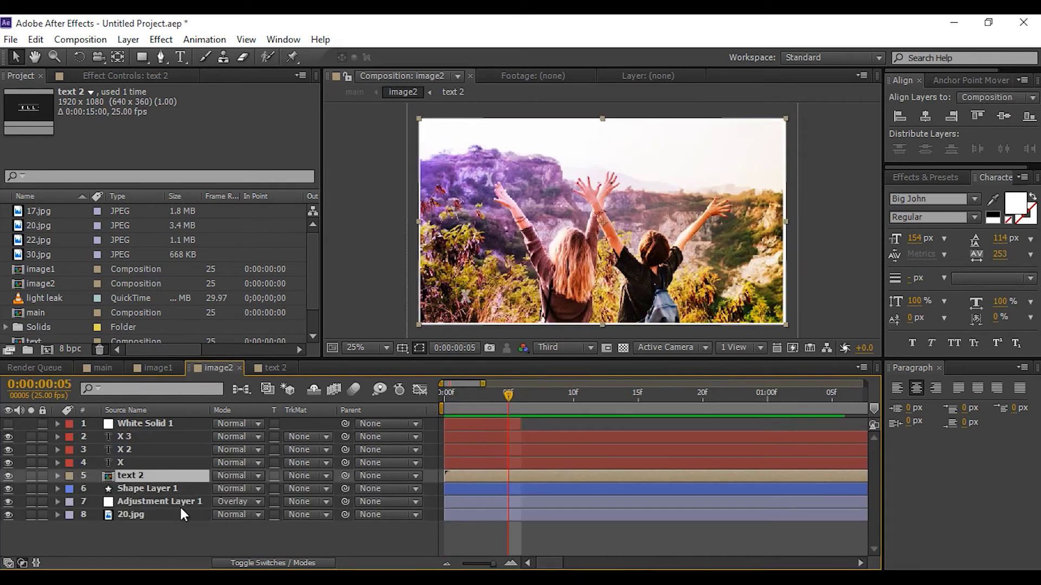
pyautogui.click(168, 514)
pyautogui.click(164, 501)
pyautogui.click(151, 75)
pyautogui.click(179, 131)
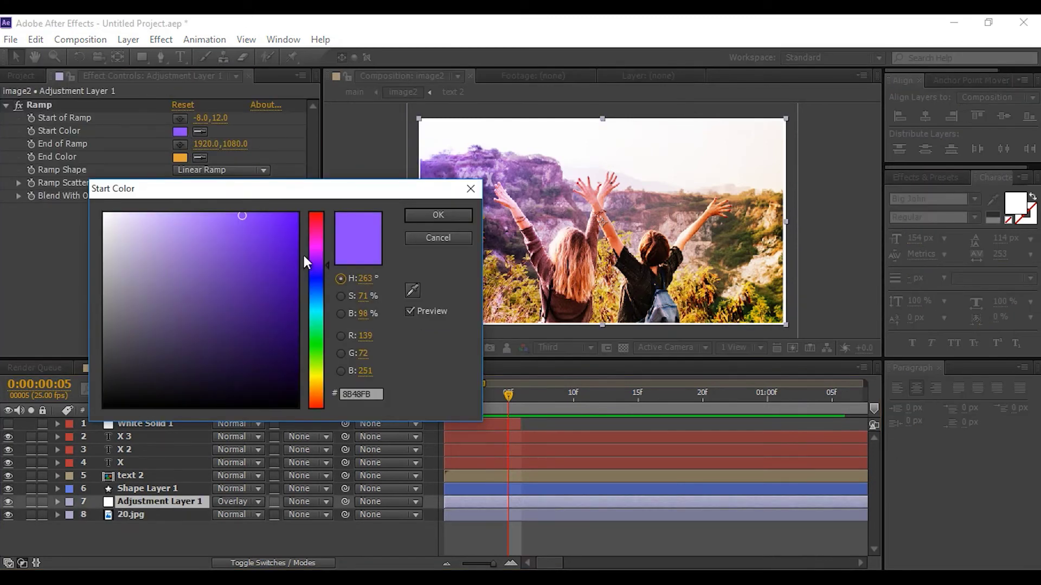
pyautogui.moveTo(304, 253); pyautogui.dragTo(304, 238)
pyautogui.click(272, 227)
pyautogui.click(437, 213)
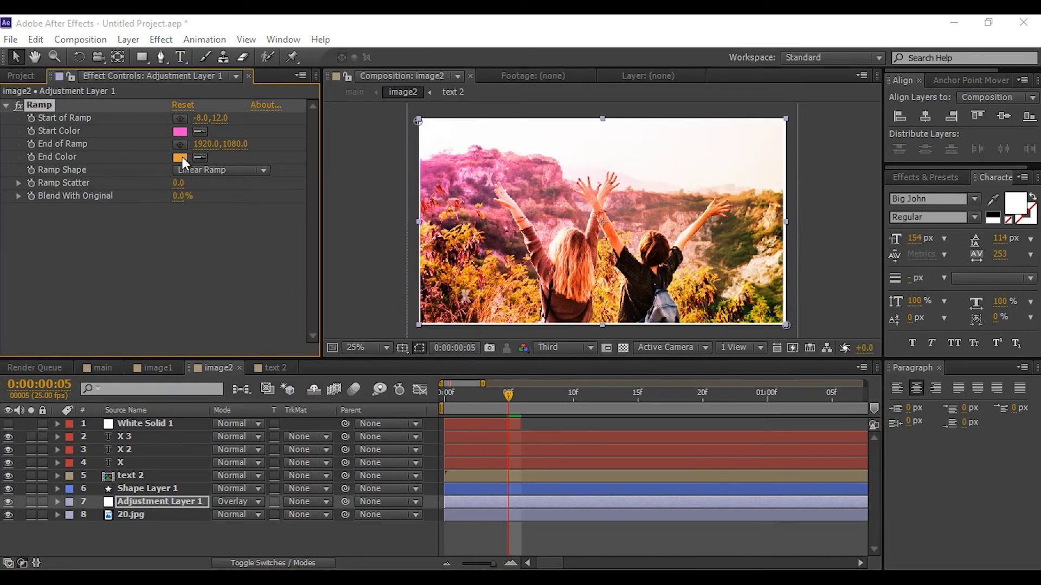
# Set the Ramp end colour to green, then return to main with image2 selected.
pyautogui.click(180, 157)
pyautogui.moveTo(316, 372); pyautogui.dragTo(316, 358)
pyautogui.click(425, 215)
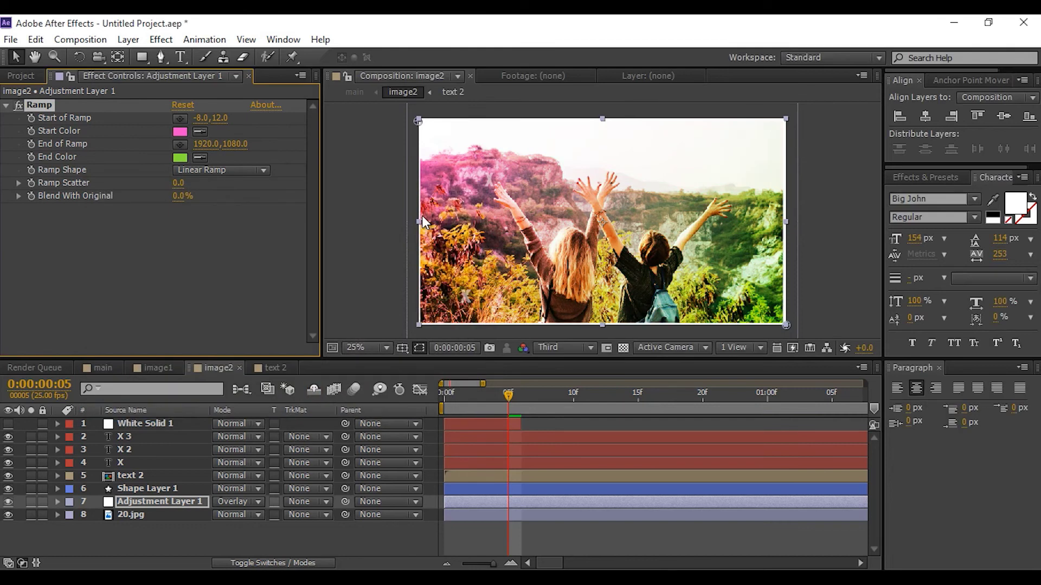
pyautogui.click(101, 368)
pyautogui.click(524, 438)
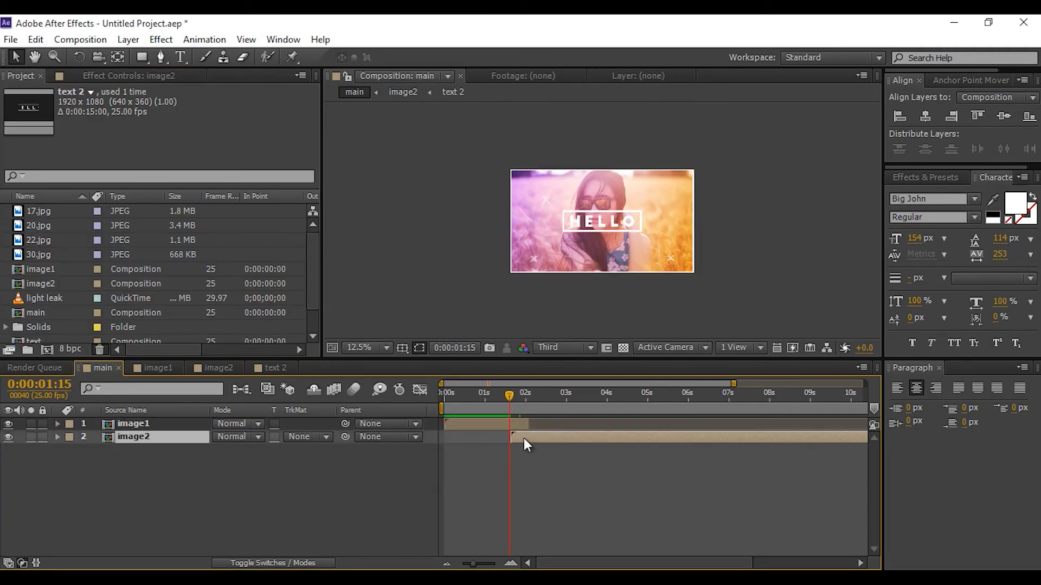
# At 0:00:03:10, push image2 down below the frame.
pyautogui.click(580, 396)
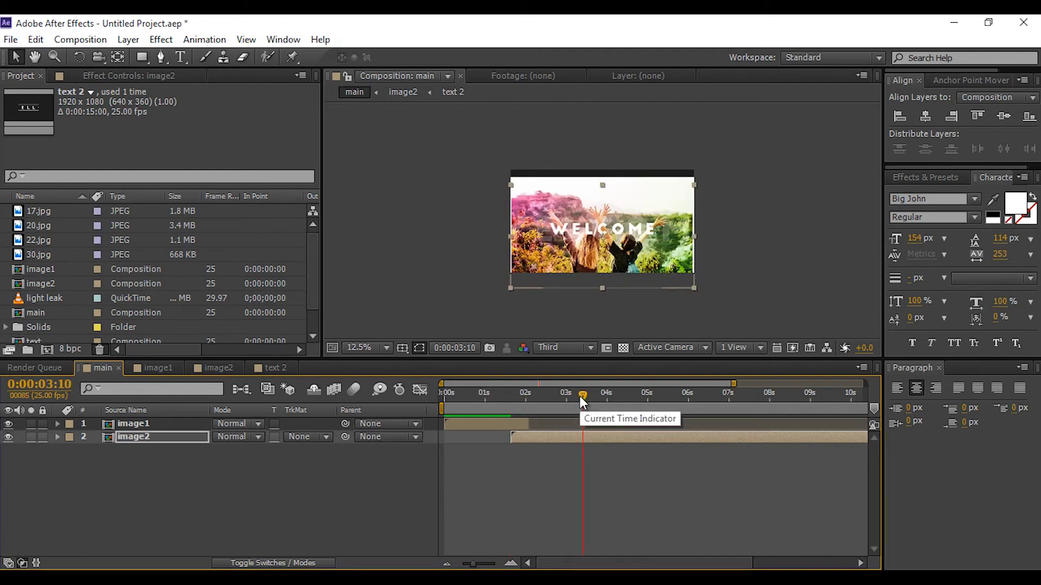
pyautogui.scroll(1, 623, 320)
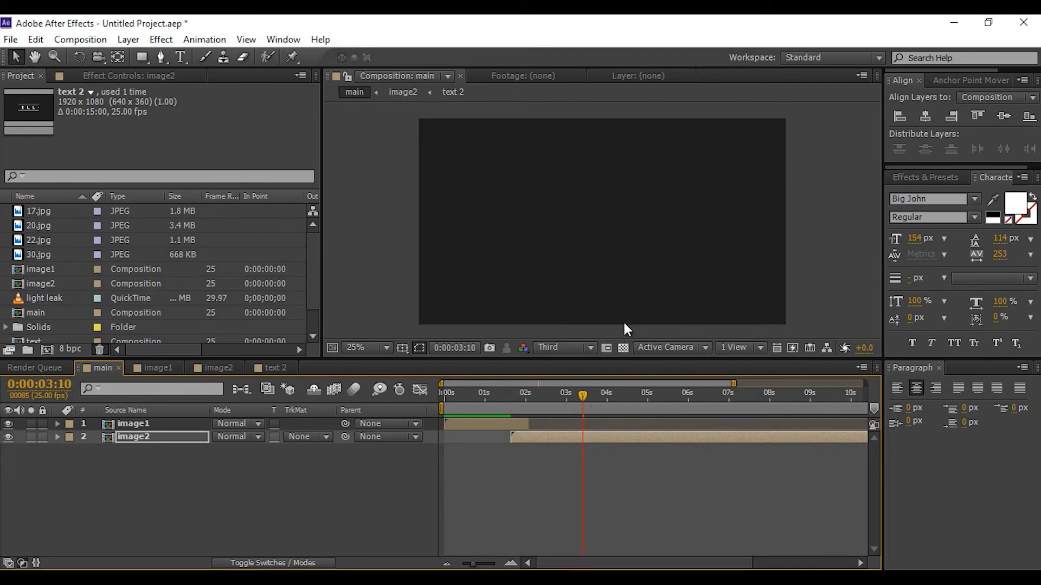
pyautogui.hotkey('shift', 'Up')
pyautogui.hotkey('shift', 'Up')
pyautogui.hotkey('shift', 'Up')
pyautogui.hotkey('shift', 'Up')
pyautogui.hotkey('shift', 'Up')
pyautogui.hotkey('shift', 'Up')
pyautogui.hotkey('shift', 'Up')
pyautogui.hotkey('shift', 'Up')
pyautogui.hotkey('shift', 'Up')
pyautogui.hotkey('shift', 'Up')
pyautogui.hotkey('shift', 'Up')
pyautogui.hotkey('shift', 'Up')
pyautogui.hotkey('shift', 'Up')
pyautogui.hotkey('shift', 'Up')
pyautogui.hotkey('shift', 'Up')
pyautogui.hotkey('shift', 'Up')
pyautogui.hotkey('shift', 'Up')
pyautogui.hotkey('shift', 'Up')
pyautogui.hotkey('shift', 'Up')
pyautogui.hotkey('shift', 'Up')
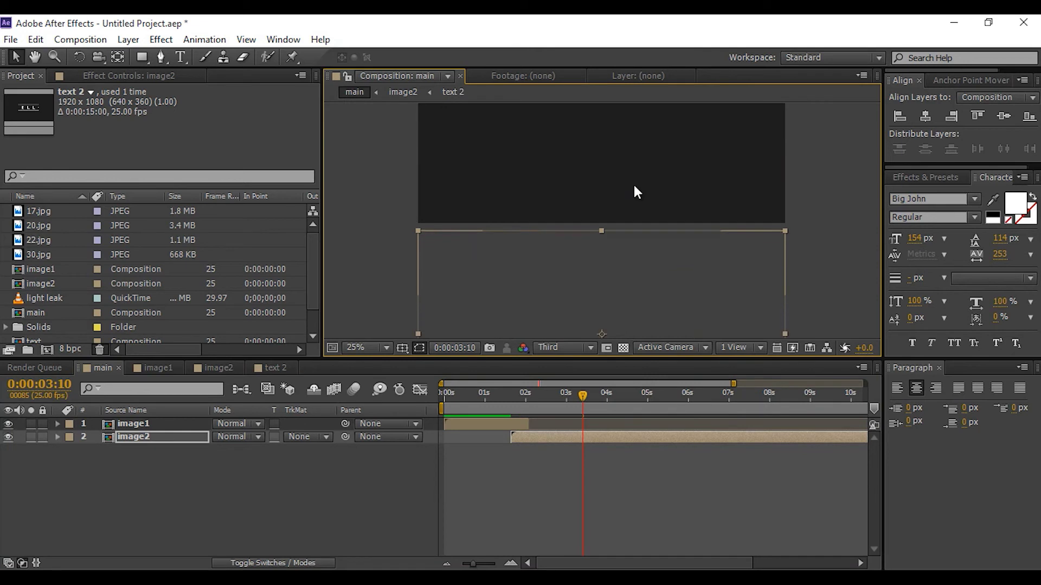
pyautogui.hotkey('shift', 'Up')
pyautogui.hotkey('shift', 'Up')
pyautogui.hotkey('shift', 'Up')
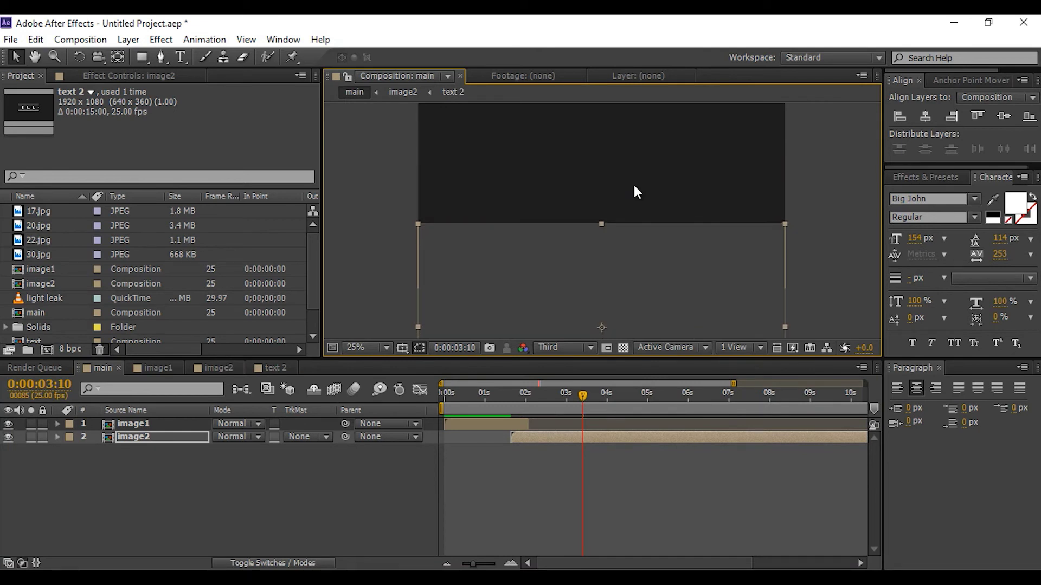
# Set starting Position keyframes for image1 and image2 at 0:00:01:16.
pyautogui.click(510, 423)
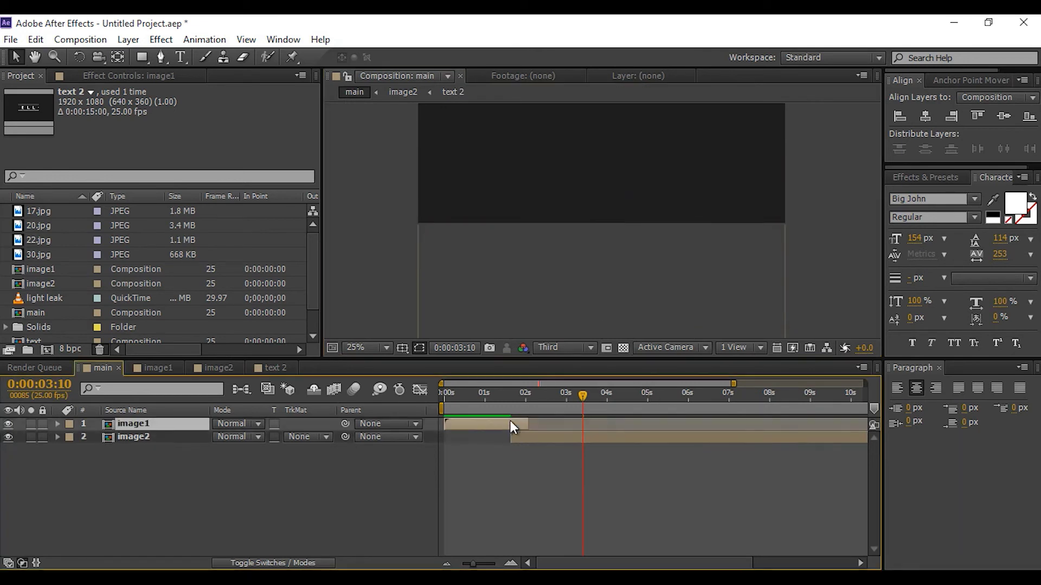
pyautogui.moveTo(525, 400); pyautogui.dragTo(510, 401)
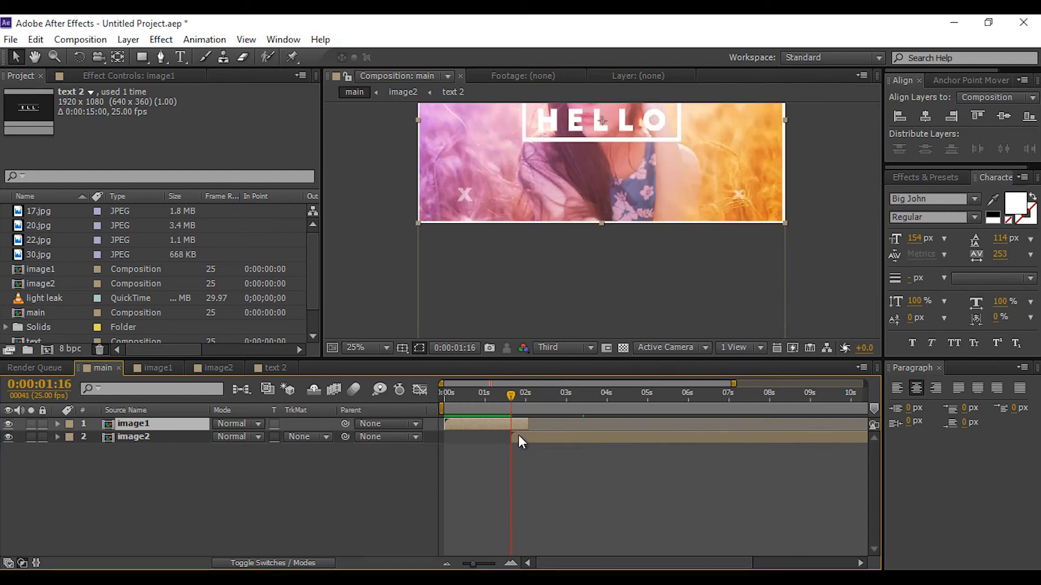
pyautogui.press('=')
pyautogui.press('=')
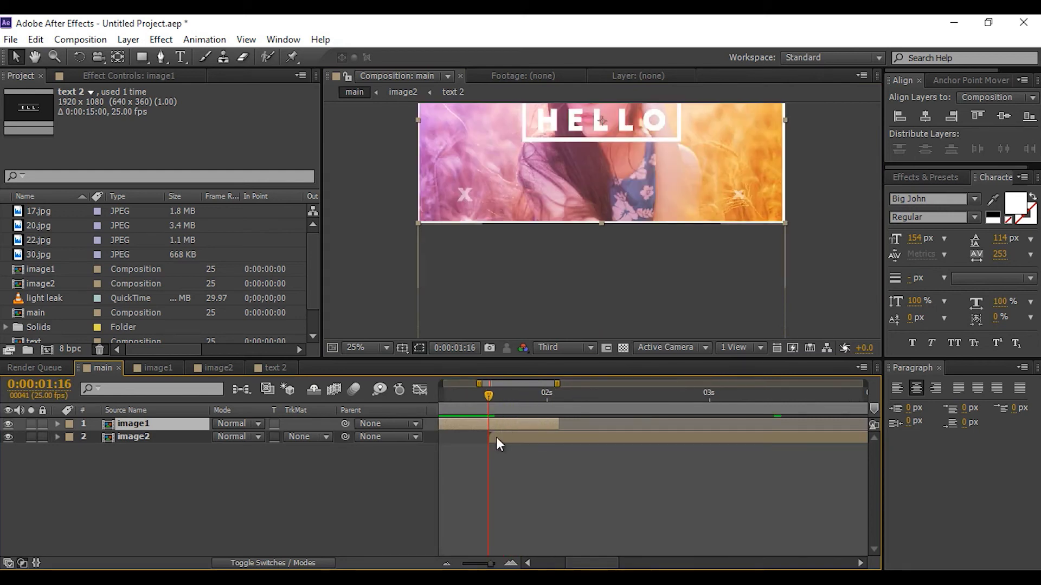
pyautogui.keyDown('shift'); pyautogui.click(502, 441); pyautogui.keyUp('shift')
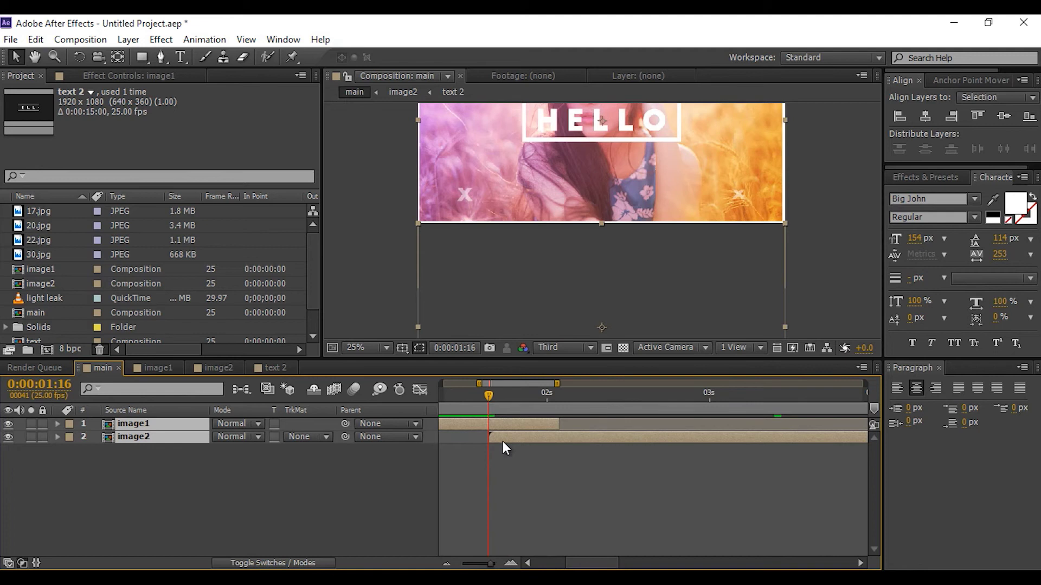
pyautogui.press('p')
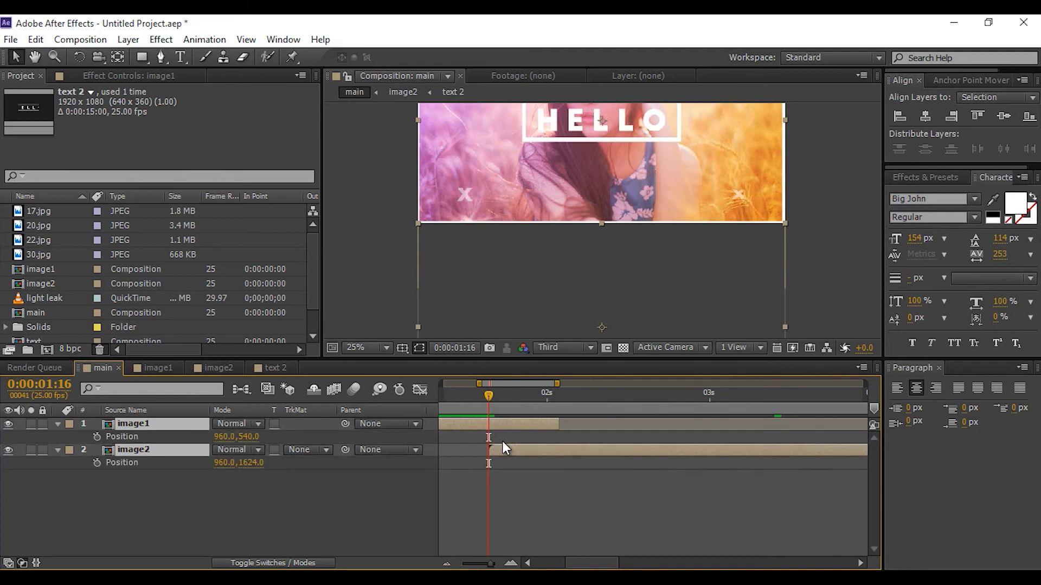
pyautogui.click(97, 437)
pyautogui.click(96, 463)
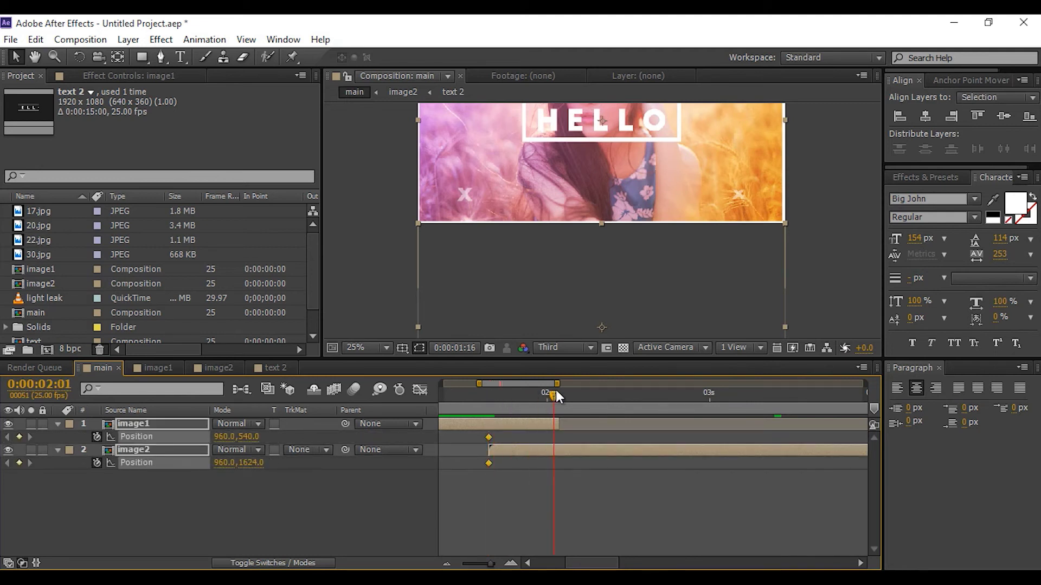
# Slide both layers up so image2 is centred in frame at 960,538.
pyautogui.scroll(-1, 656, 222)
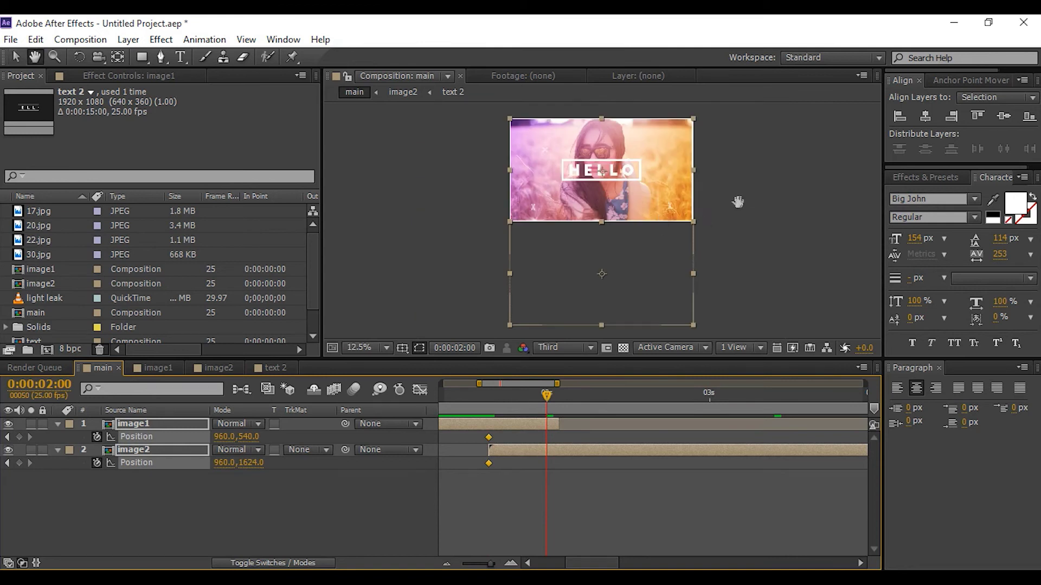
pyautogui.hotkey('shift', 'Up')
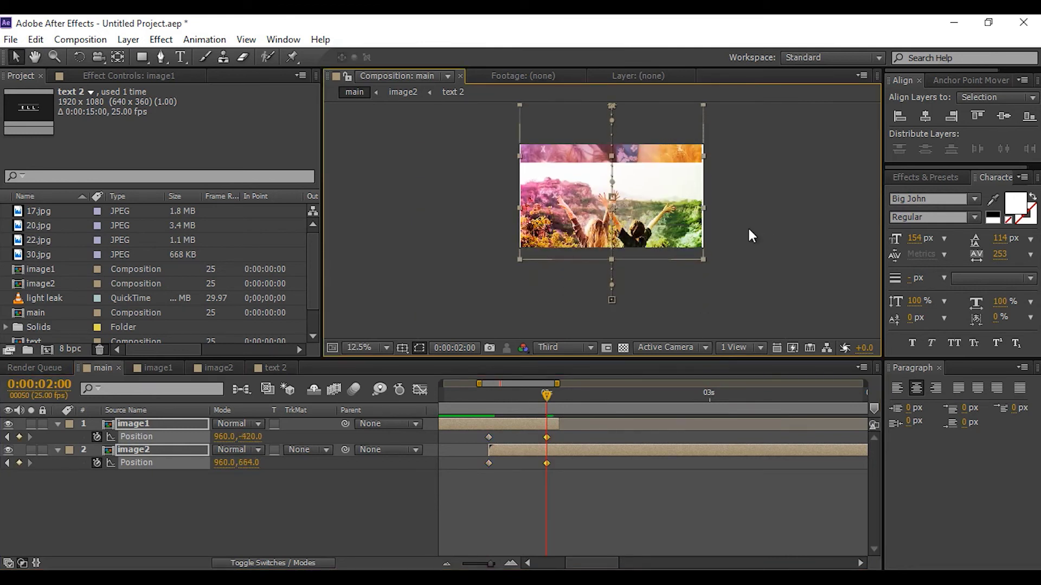
pyautogui.scroll(4, 751, 235)
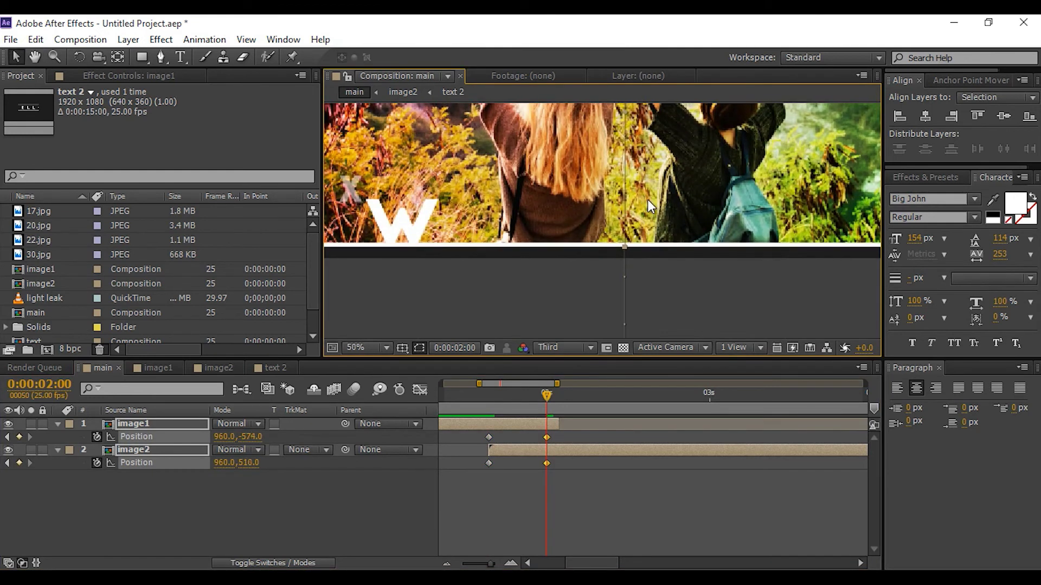
pyautogui.hotkey('shift', 'Down')
pyautogui.press('Down')
pyautogui.press('Down')
pyautogui.press('Down')
pyautogui.press('Down')
pyautogui.press('Down')
pyautogui.press('Down')
pyautogui.press('Down')
pyautogui.press('Down')
pyautogui.press('Down')
pyautogui.press('Down')
pyautogui.press('Down')
pyautogui.press('Down')
pyautogui.press('Down')
pyautogui.press('Down')
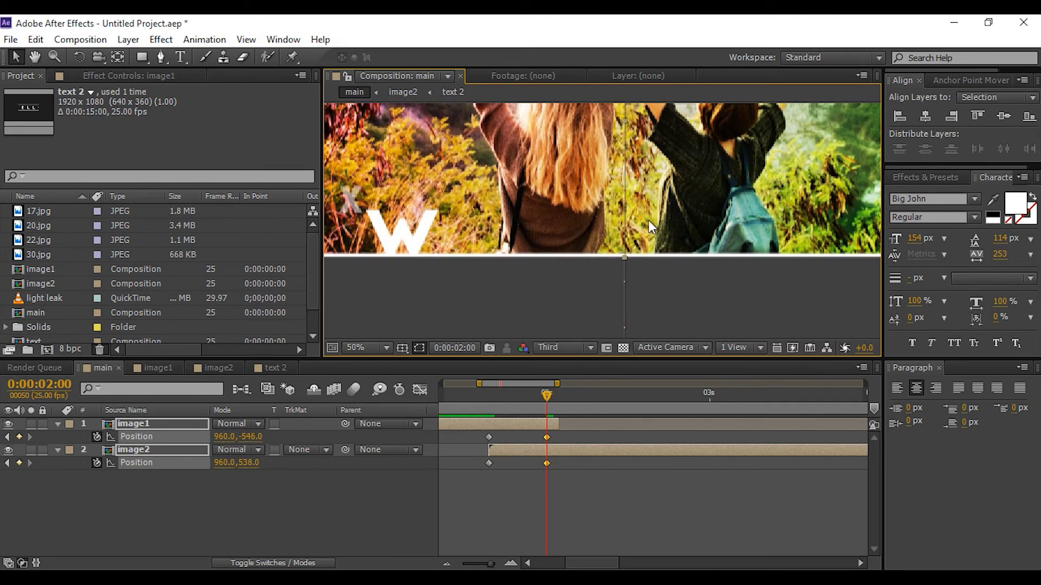
pyautogui.scroll(-4, 818, 184)
pyautogui.click(818, 183)
# Apply Easy Ease to all four Position keyframes.
pyautogui.moveTo(785, 184); pyautogui.dragTo(764, 217)
pyautogui.press('v')
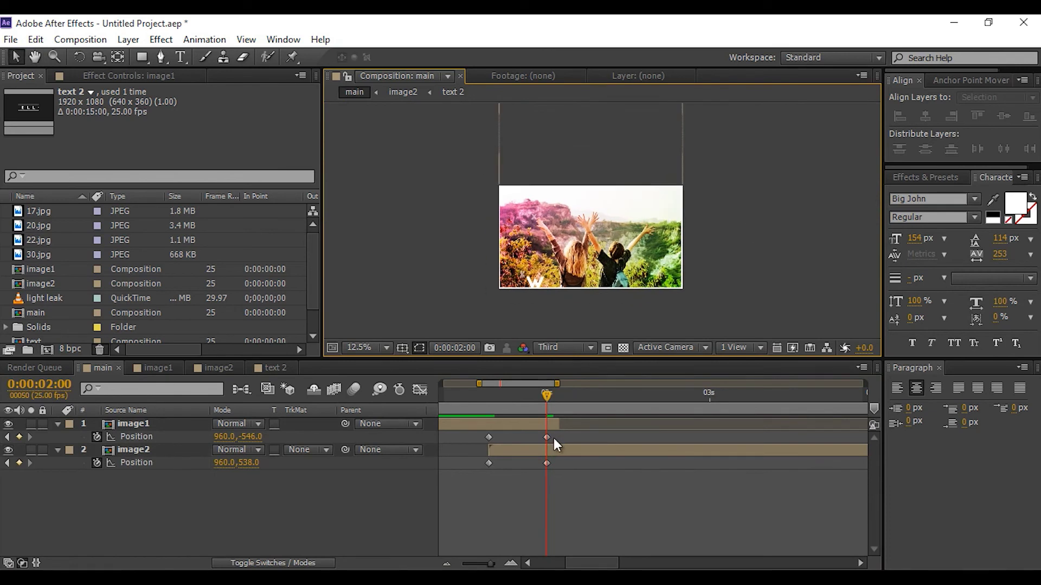
pyautogui.moveTo(561, 430); pyautogui.dragTo(474, 485)
pyautogui.rightClick(490, 437)
pyautogui.moveTo(597, 424)
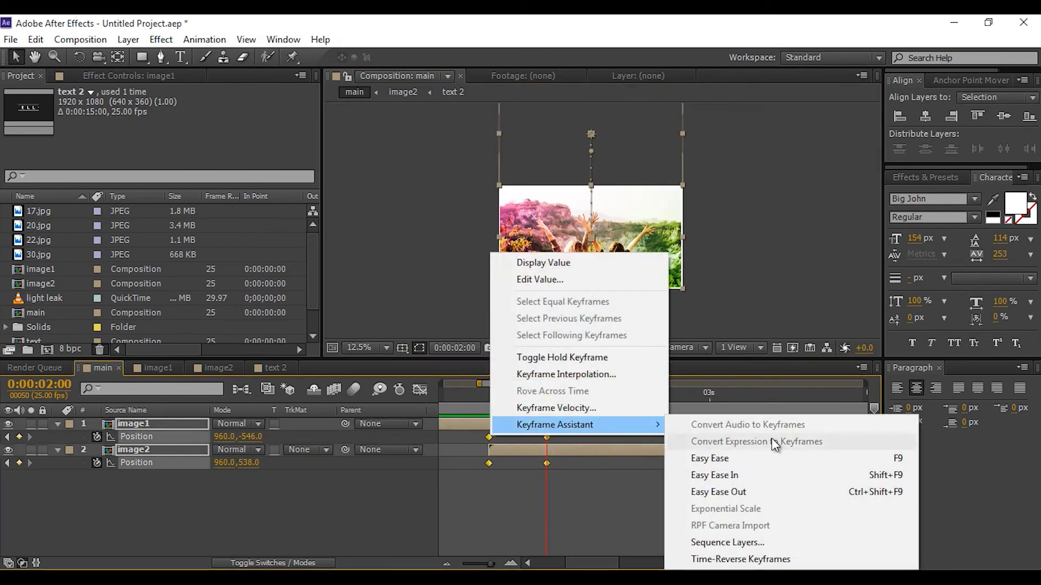
pyautogui.click(732, 461)
# In the speed graph, raise the easing influence to 100% into 0:00:02:00.
pyautogui.click(420, 389)
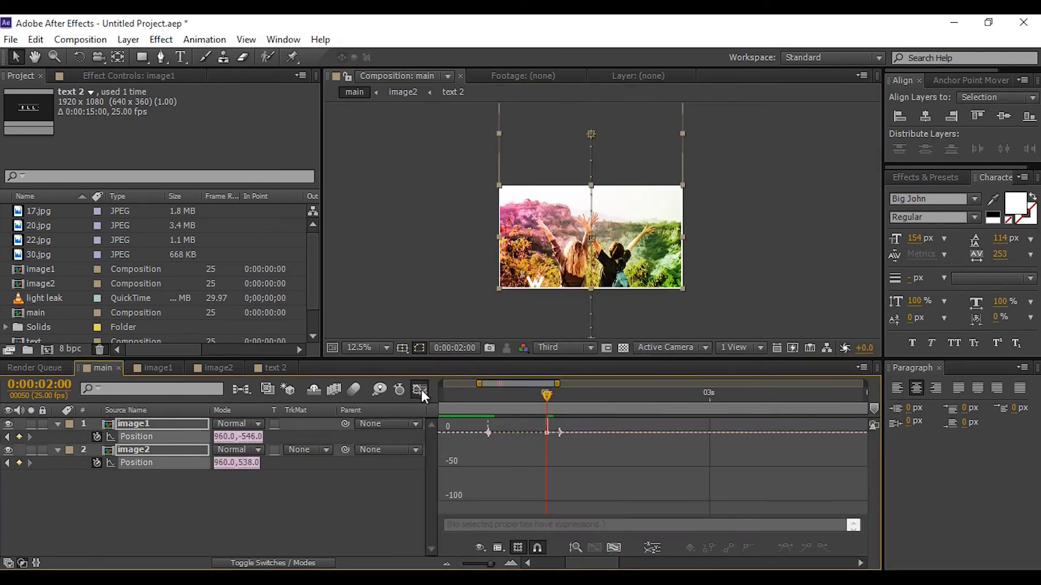
pyautogui.click(613, 547)
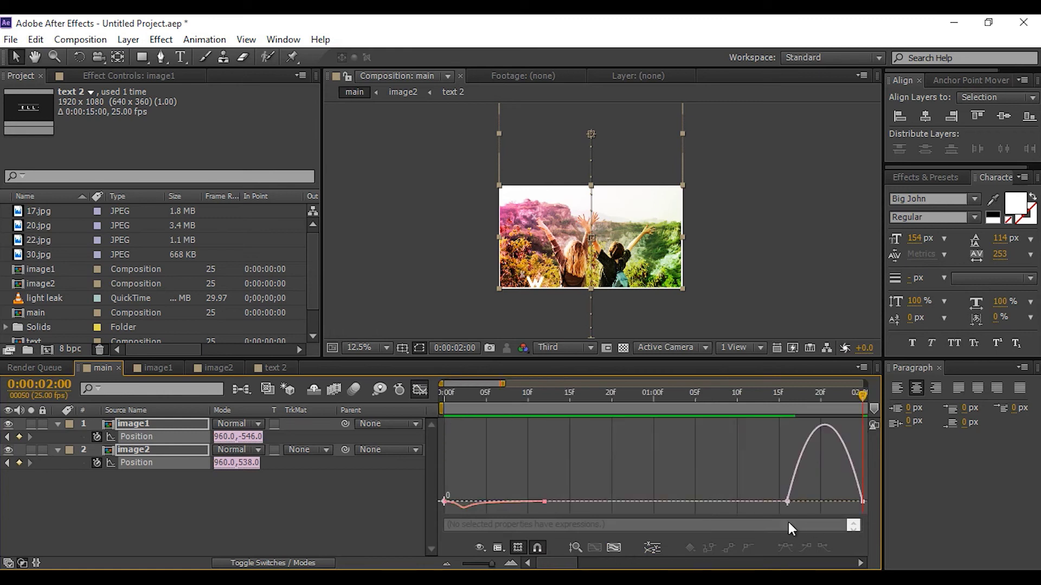
pyautogui.scroll(3, 705, 477)
pyautogui.moveTo(744, 453); pyautogui.dragTo(619, 476)
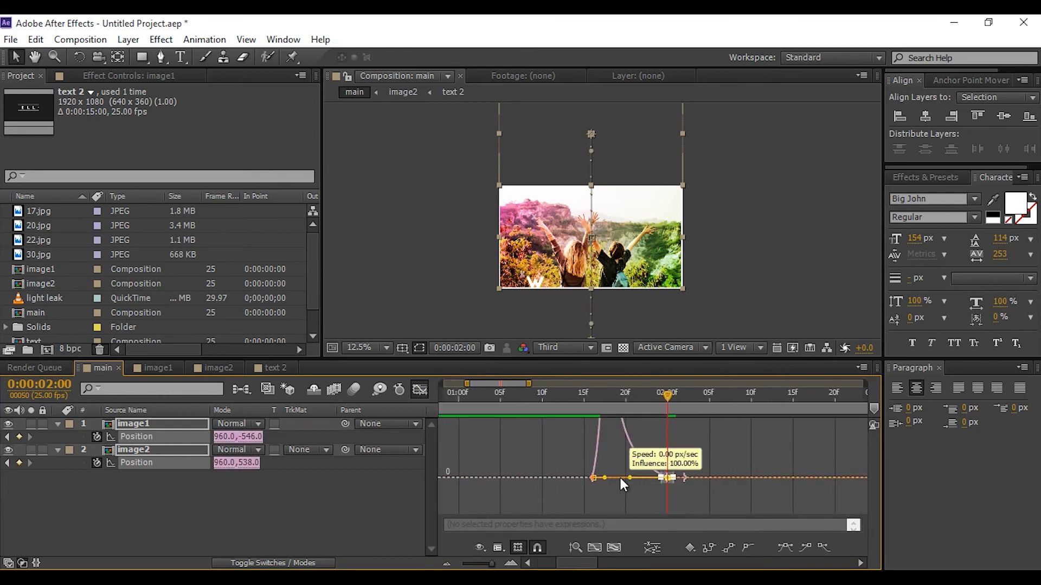
pyautogui.click(417, 390)
pyautogui.moveTo(491, 564); pyautogui.dragTo(478, 564)
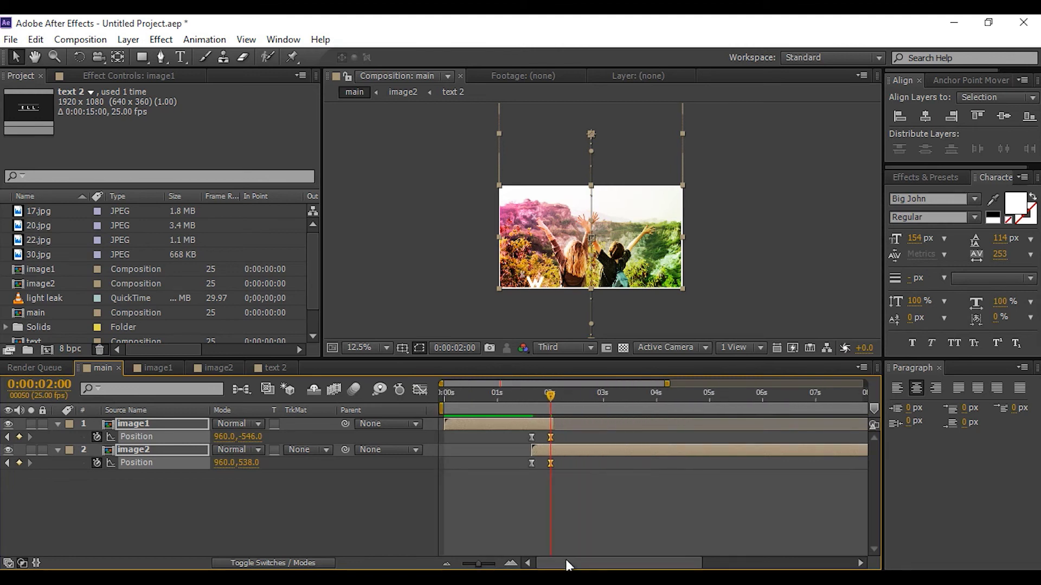
# Move the ending Position keyframes slightly later and return to the start.
pyautogui.click(550, 423)
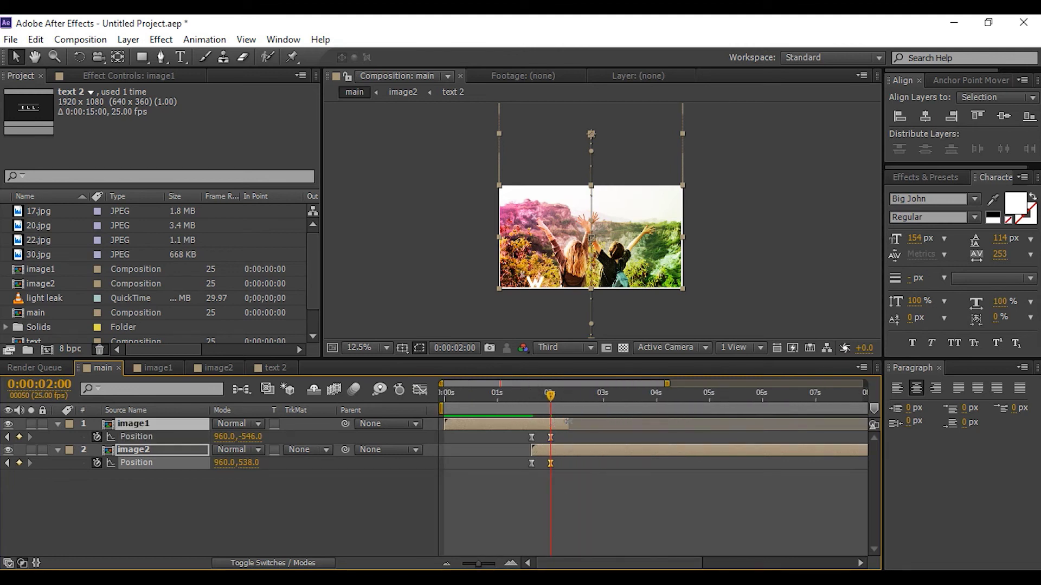
pyautogui.scroll(2, 558, 444)
pyautogui.moveTo(557, 434); pyautogui.dragTo(560, 464)
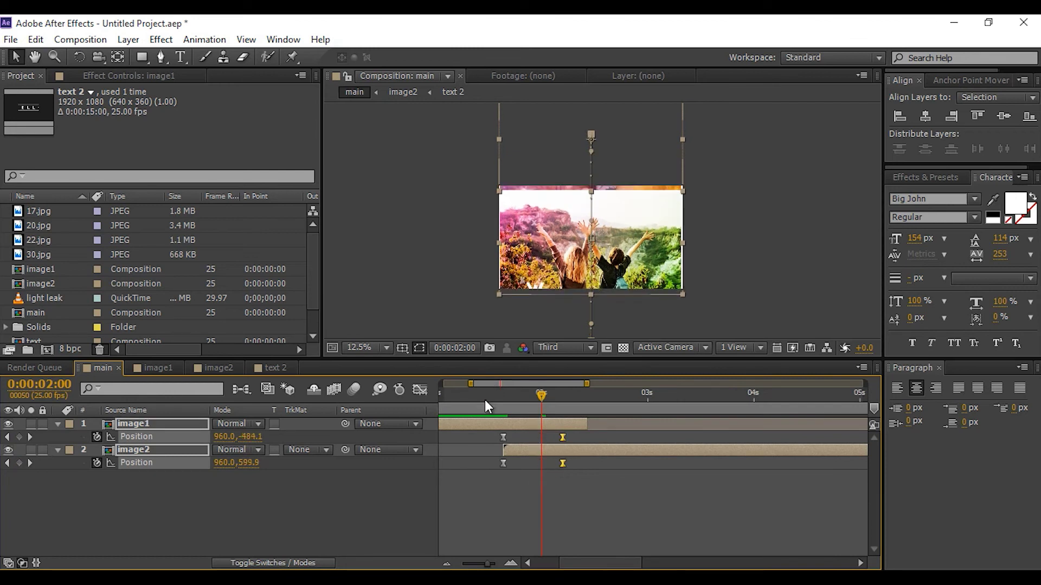
pyautogui.scroll(-3, 488, 399)
pyautogui.moveTo(486, 396); pyautogui.dragTo(433, 401)
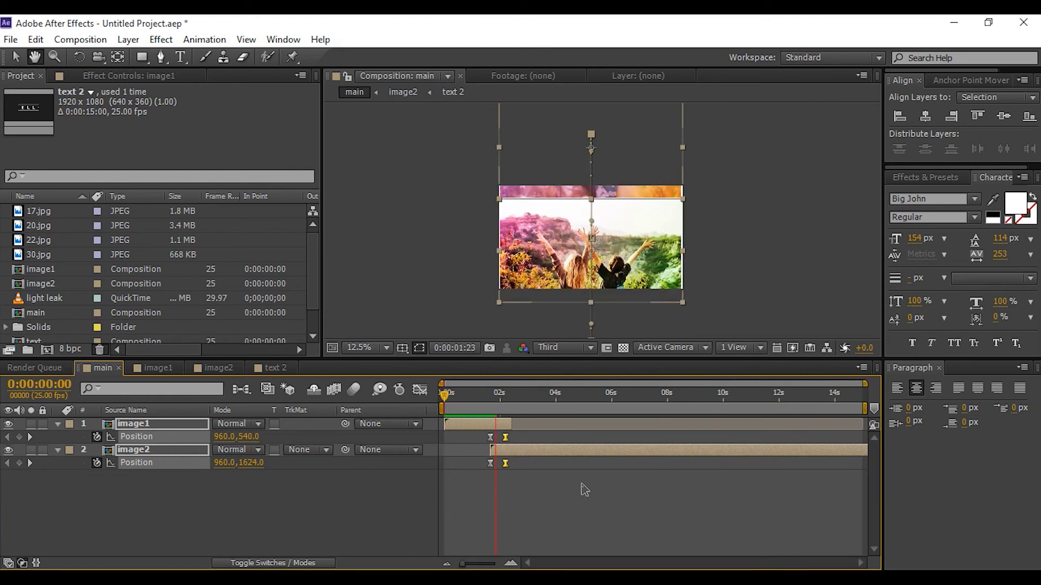
# Add the light leak footage above the image layers, starting near the transition.
pyautogui.click(57, 449)
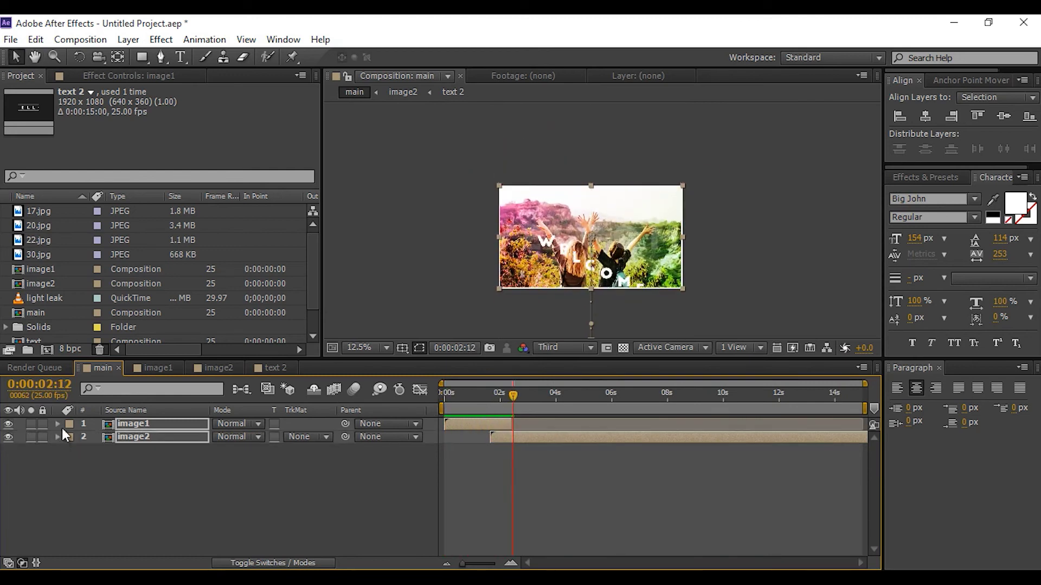
pyautogui.click(58, 424)
pyautogui.click(140, 493)
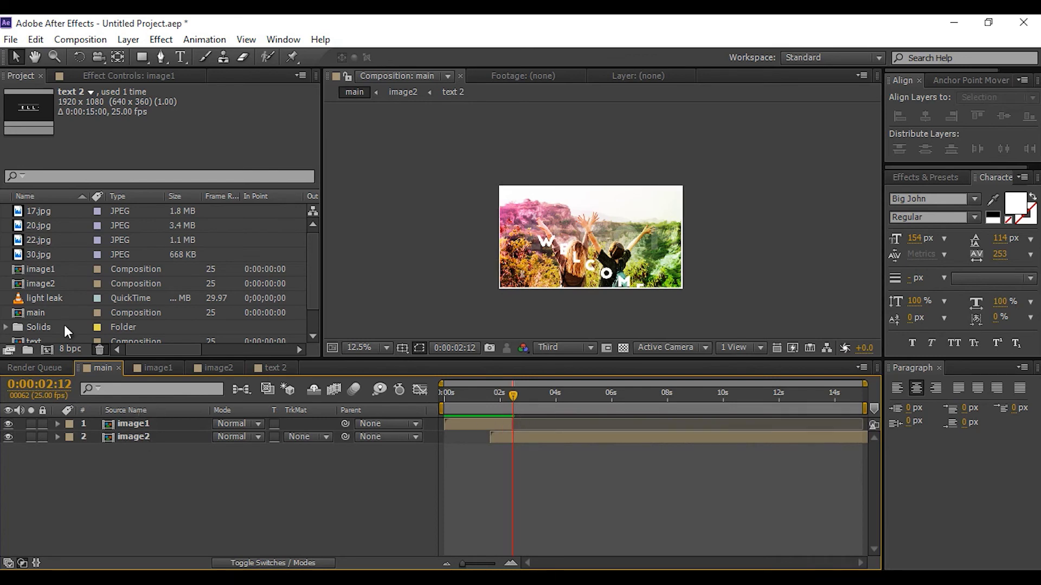
pyautogui.click(45, 301)
pyautogui.moveTo(45, 301); pyautogui.dragTo(137, 419)
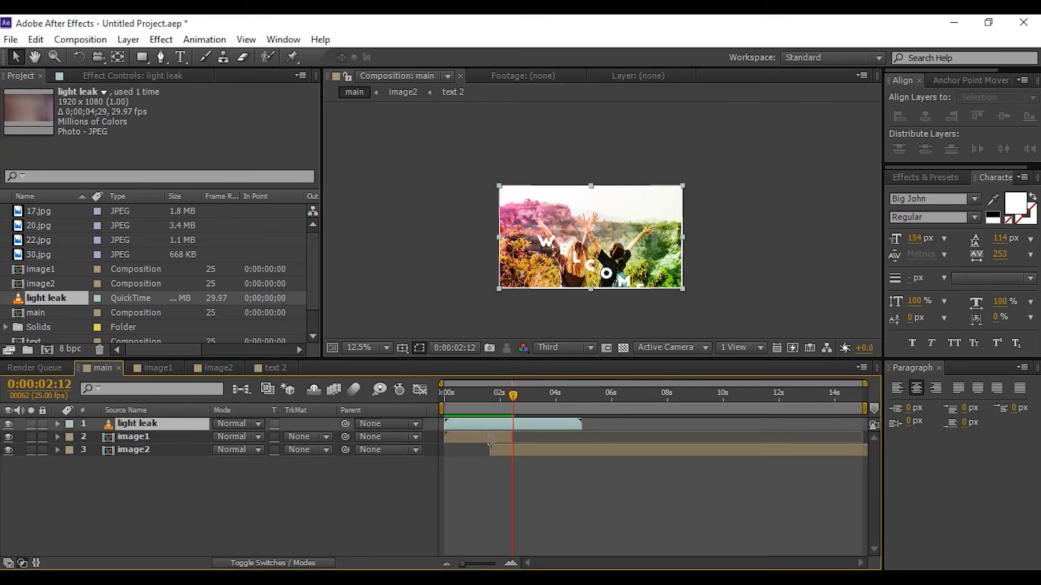
pyautogui.moveTo(516, 423); pyautogui.dragTo(518, 432)
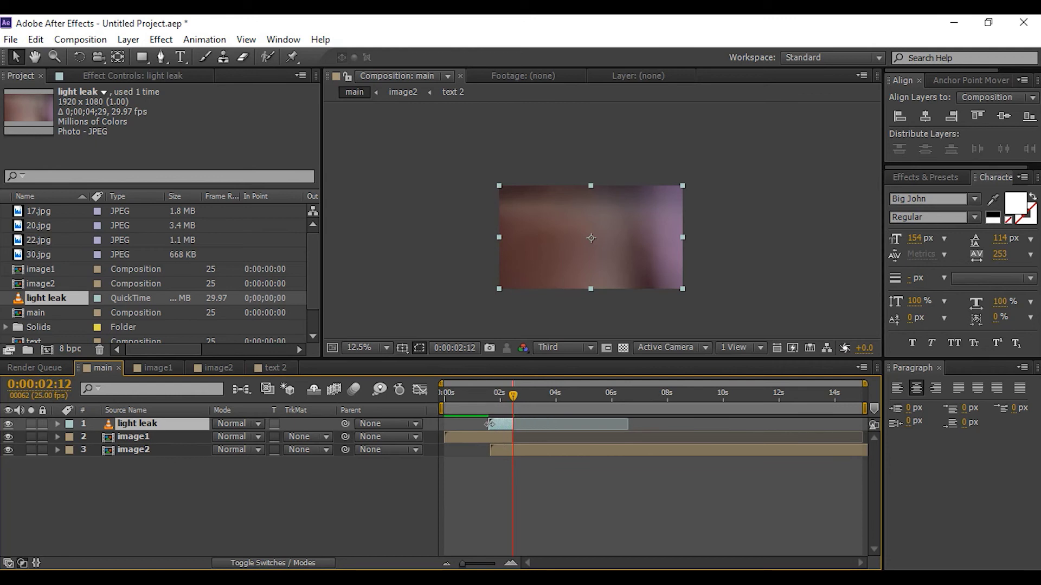
# Set the light leak's blending mode to Screen.
pyautogui.moveTo(503, 397); pyautogui.dragTo(498, 398)
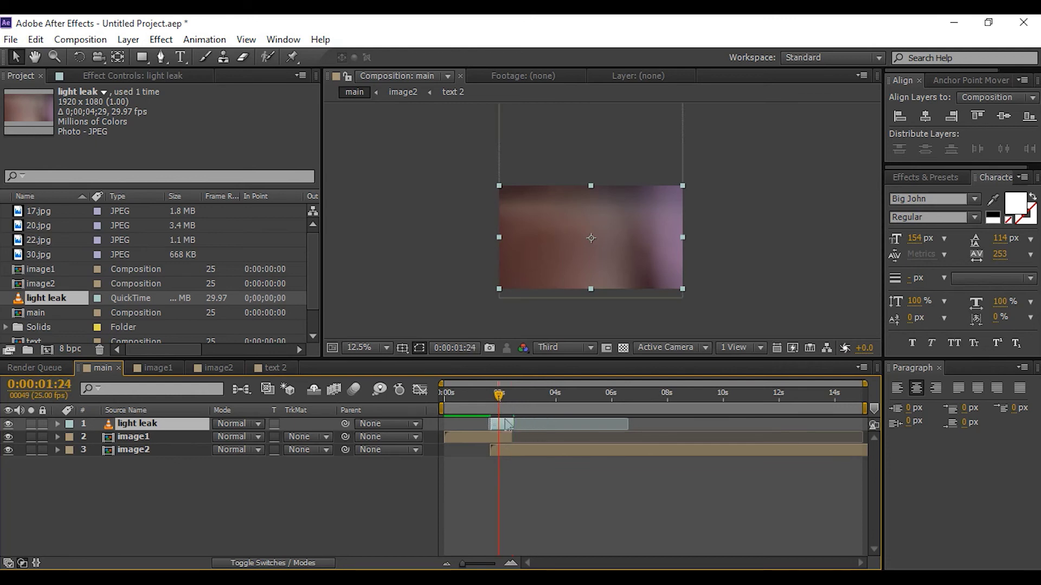
pyautogui.click(257, 424)
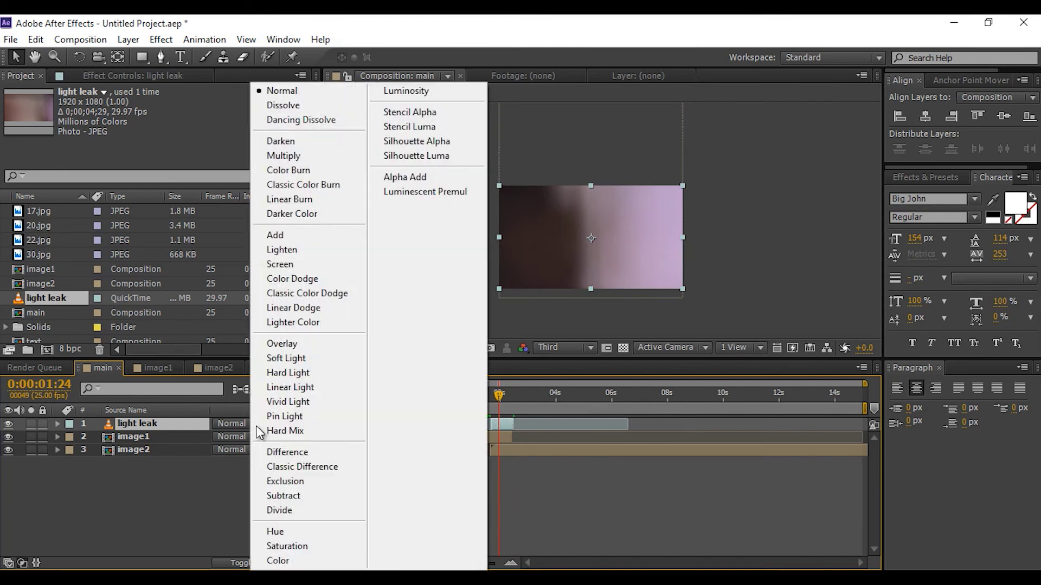
pyautogui.click(293, 263)
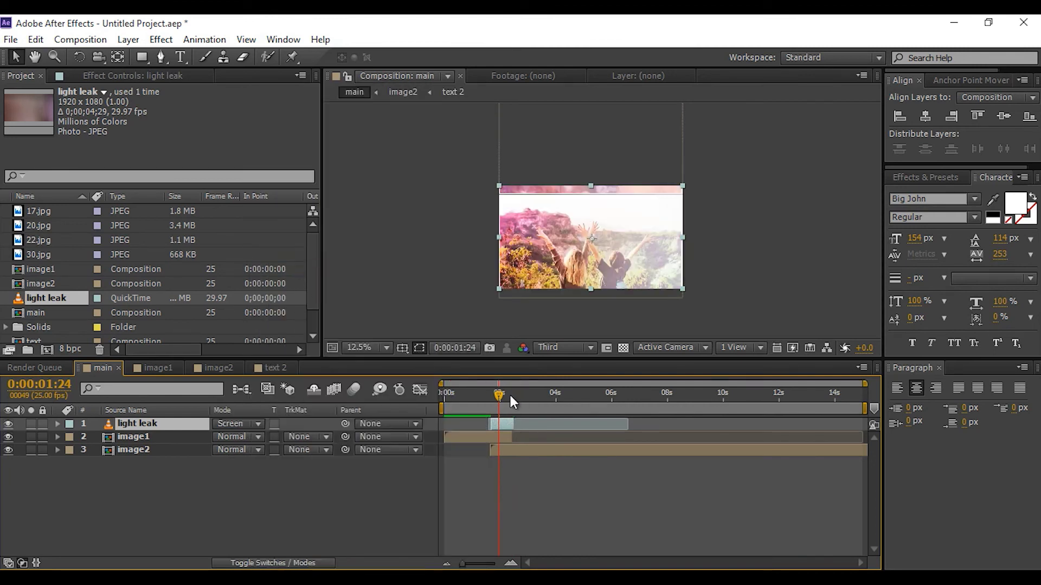
pyautogui.moveTo(484, 404); pyautogui.dragTo(465, 397)
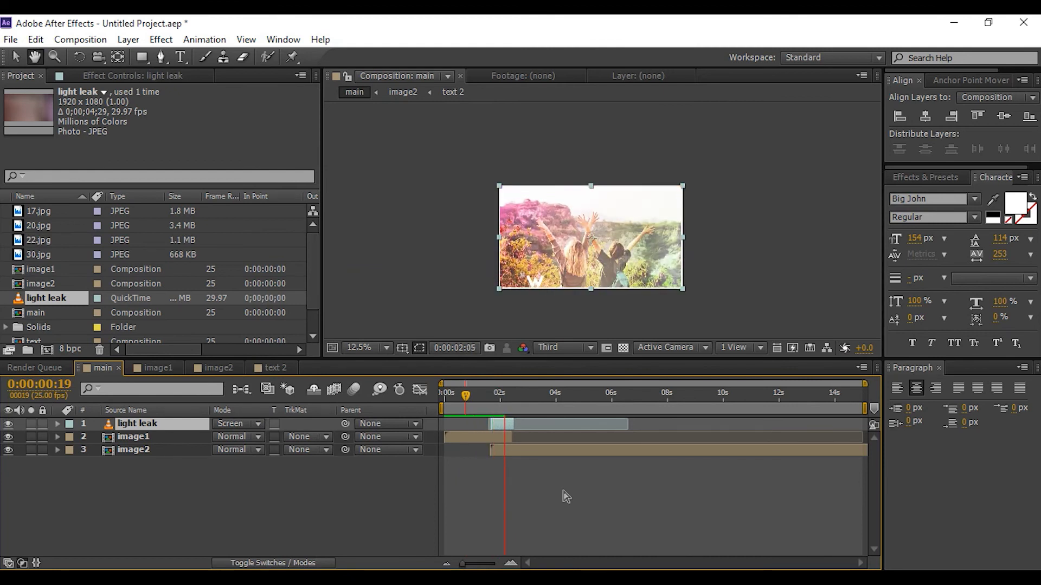
# Enable composition motion blur and turn it on for image1 and image2.
pyautogui.press('space')
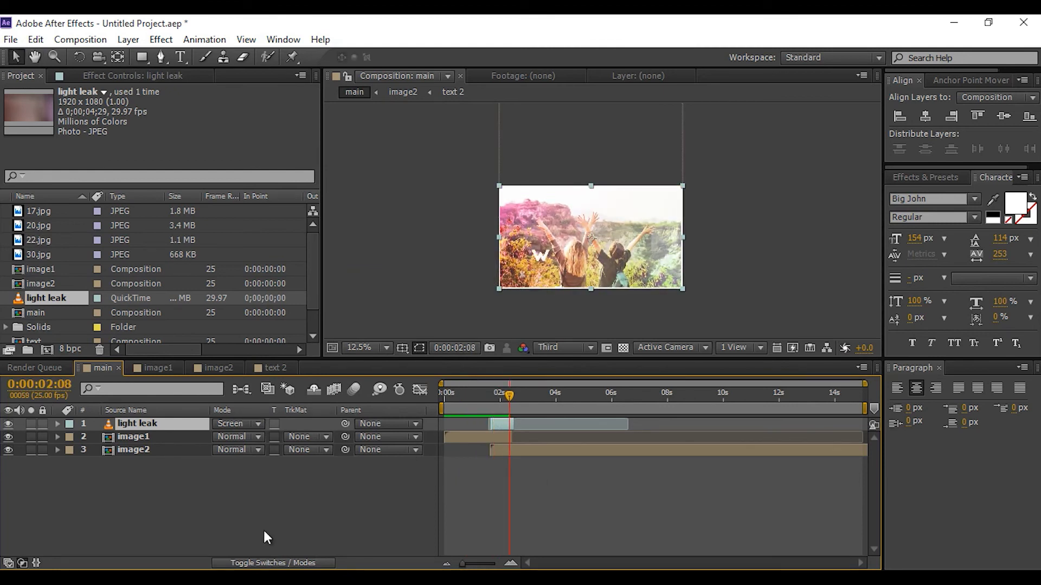
pyautogui.click(352, 388)
pyautogui.click(274, 449)
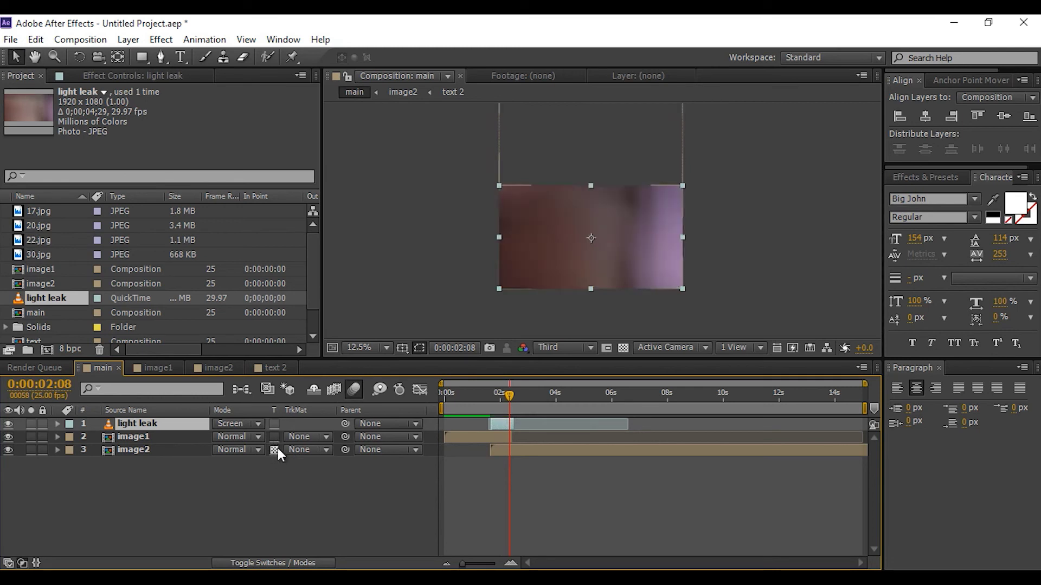
pyautogui.click(274, 452)
pyautogui.click(303, 564)
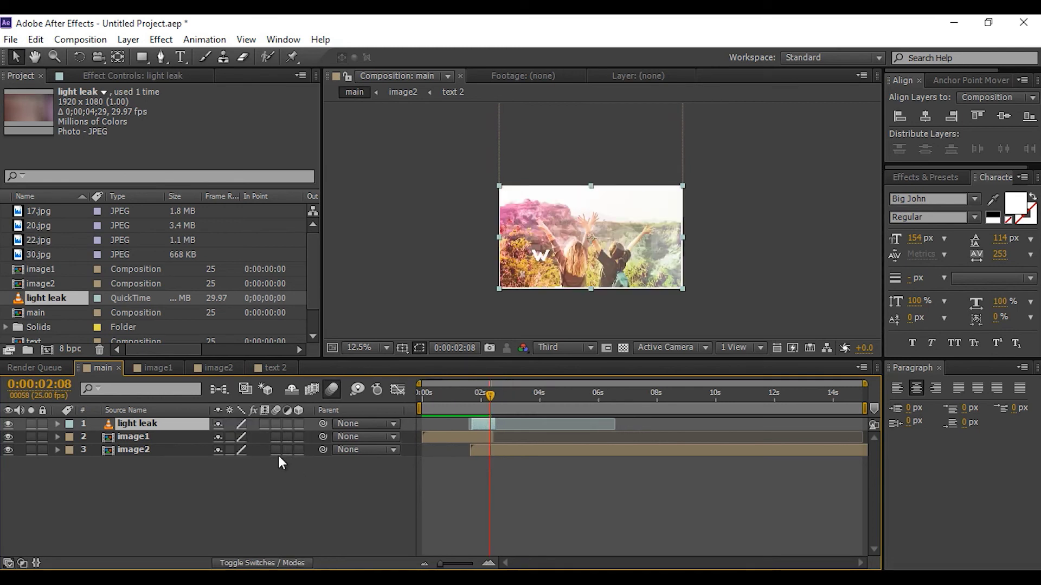
pyautogui.moveTo(276, 437); pyautogui.dragTo(276, 450)
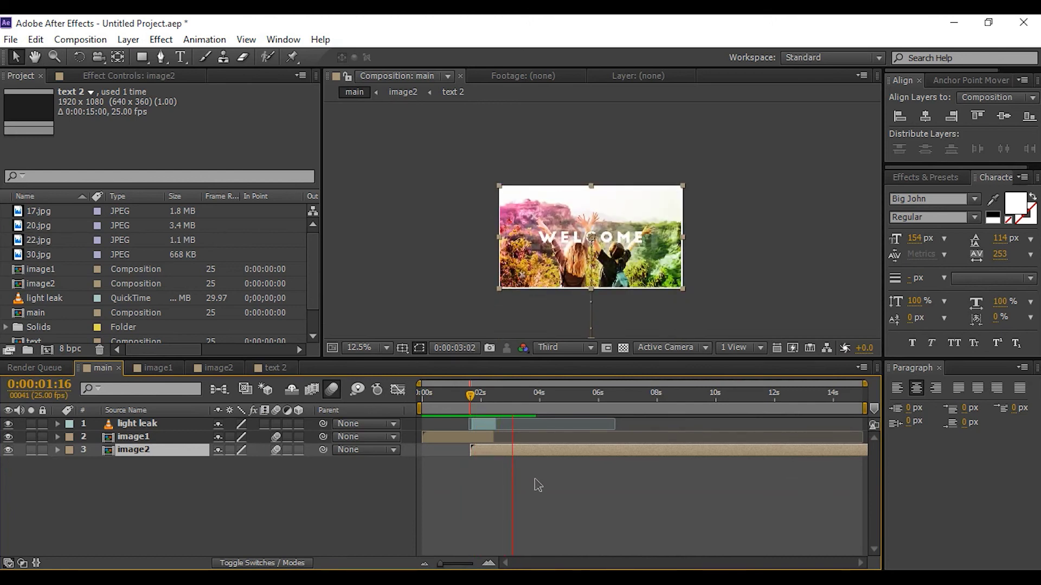
# Review the transition and trim image2 to end at 0:00:06:01.
pyautogui.press('space')
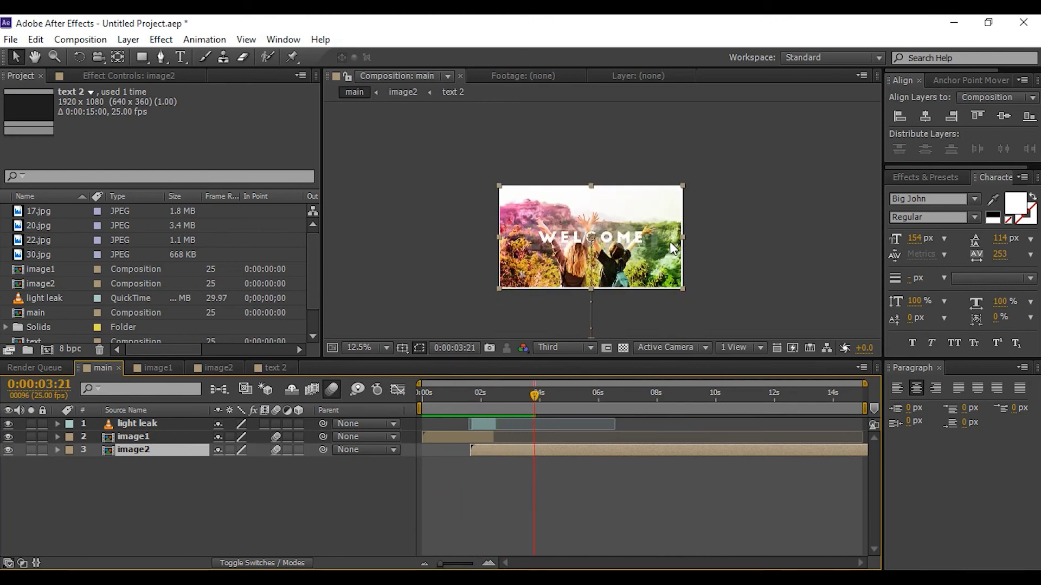
pyautogui.press('.')
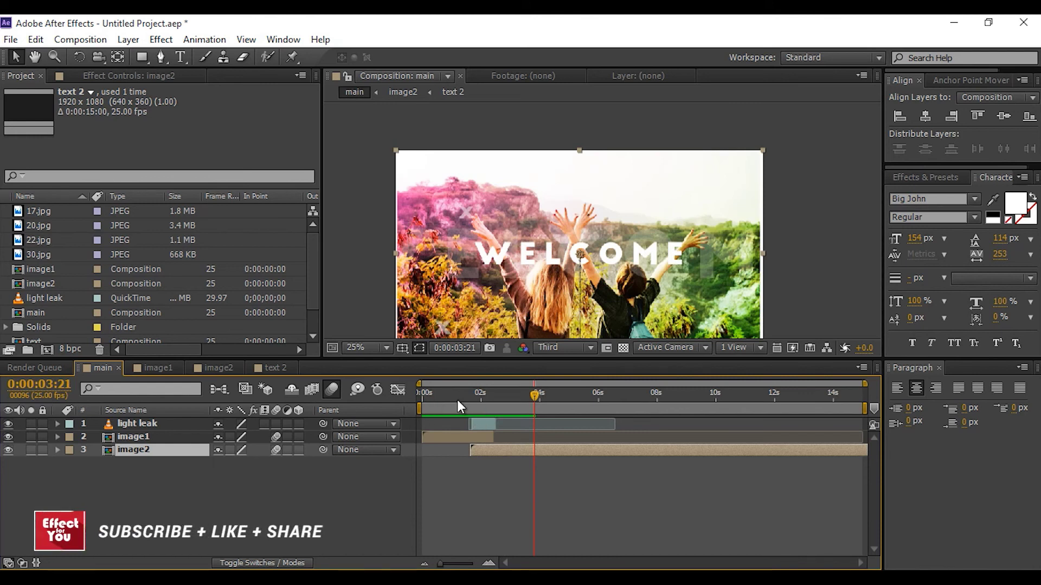
pyautogui.click(458, 397)
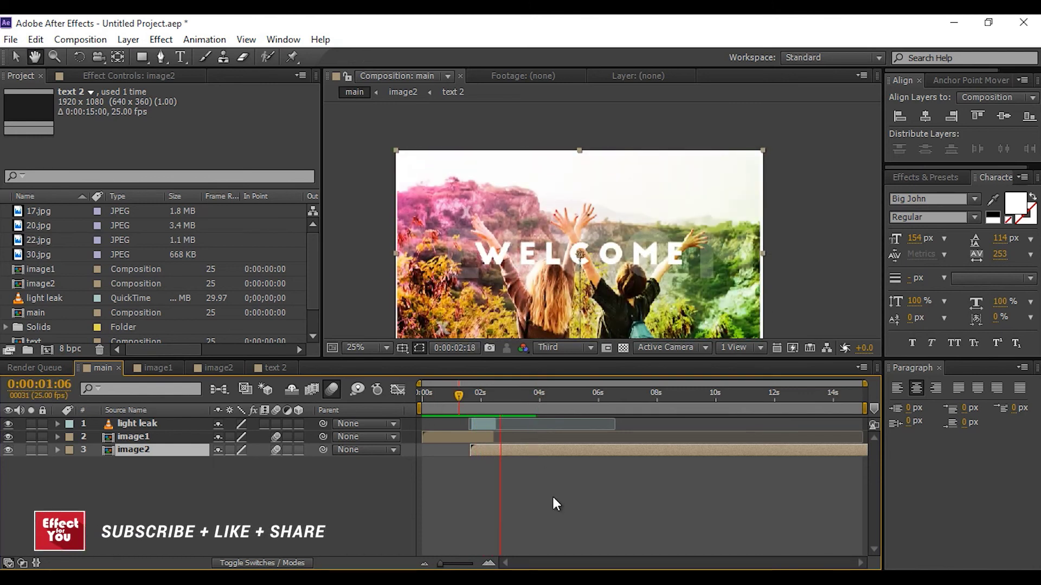
pyautogui.press('space')
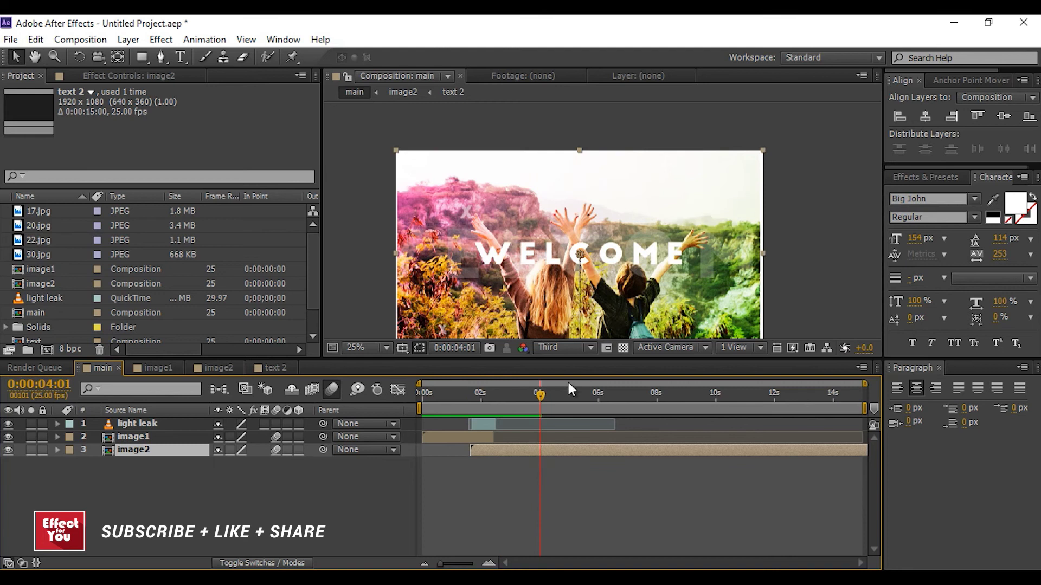
pyautogui.moveTo(544, 393); pyautogui.dragTo(599, 394)
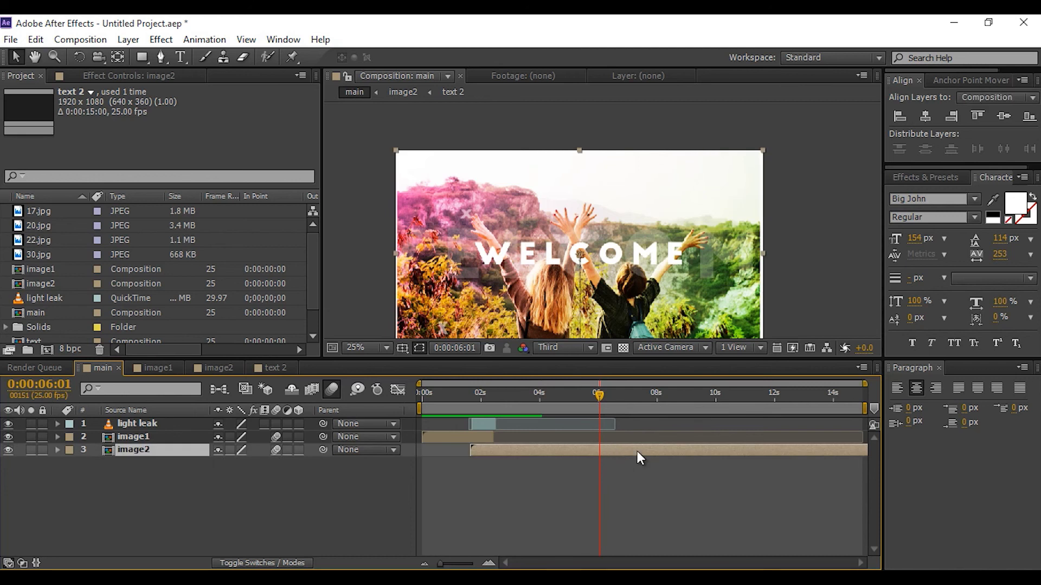
pyautogui.hotkey('alt', ']')
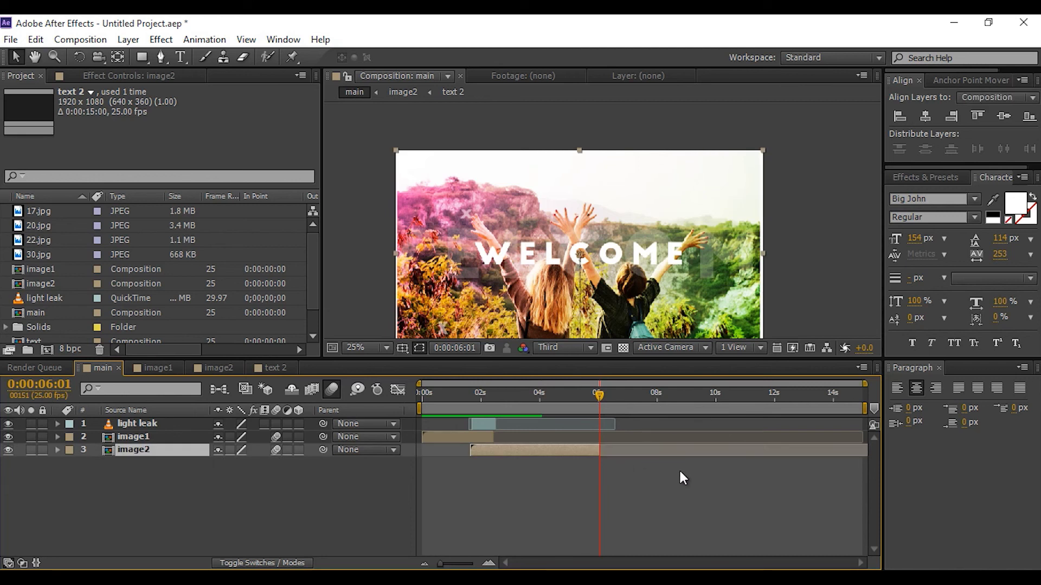
# Duplicate image2 as image3, add it to main, and duplicate text 2 as text 3.
pyautogui.click(151, 486)
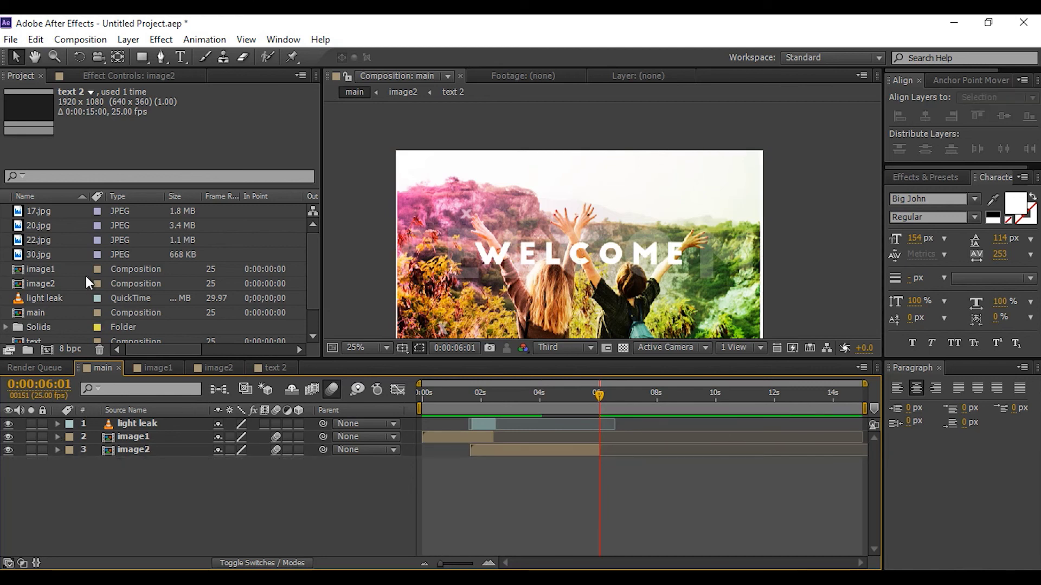
pyautogui.click(40, 284)
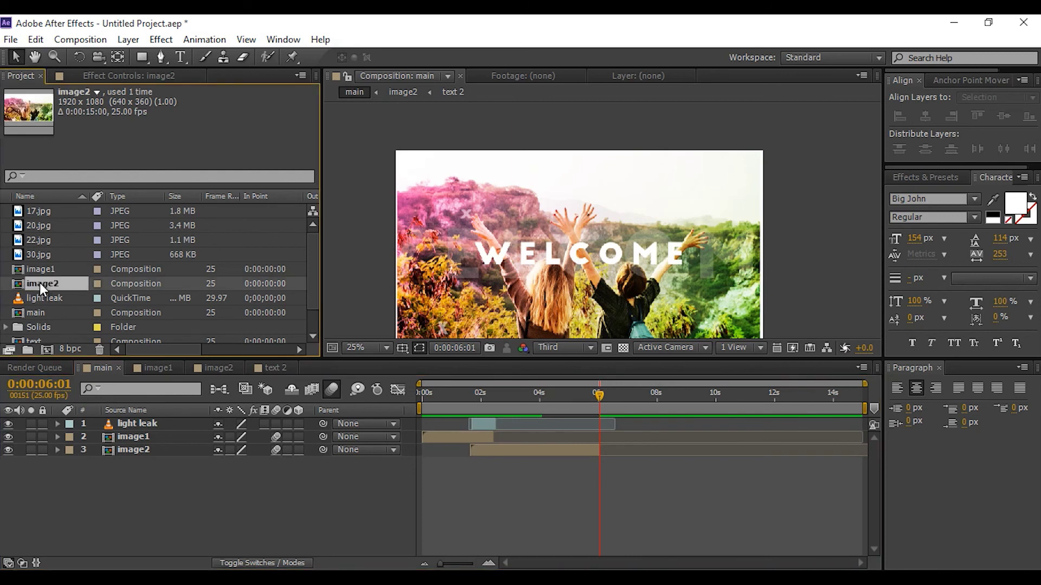
pyautogui.hotkey('ctrl', 'd')
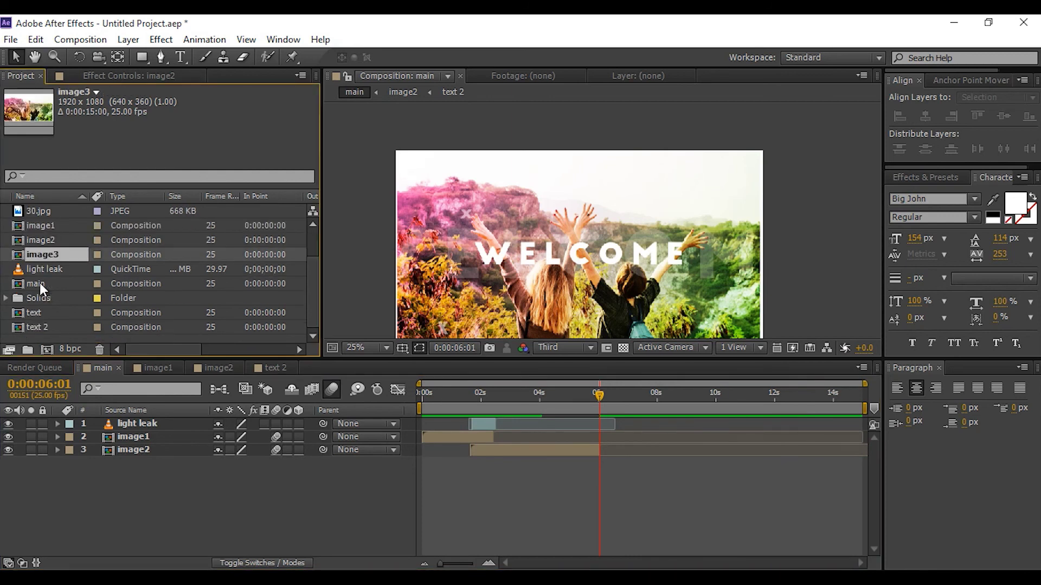
pyautogui.moveTo(40, 253); pyautogui.dragTo(133, 460)
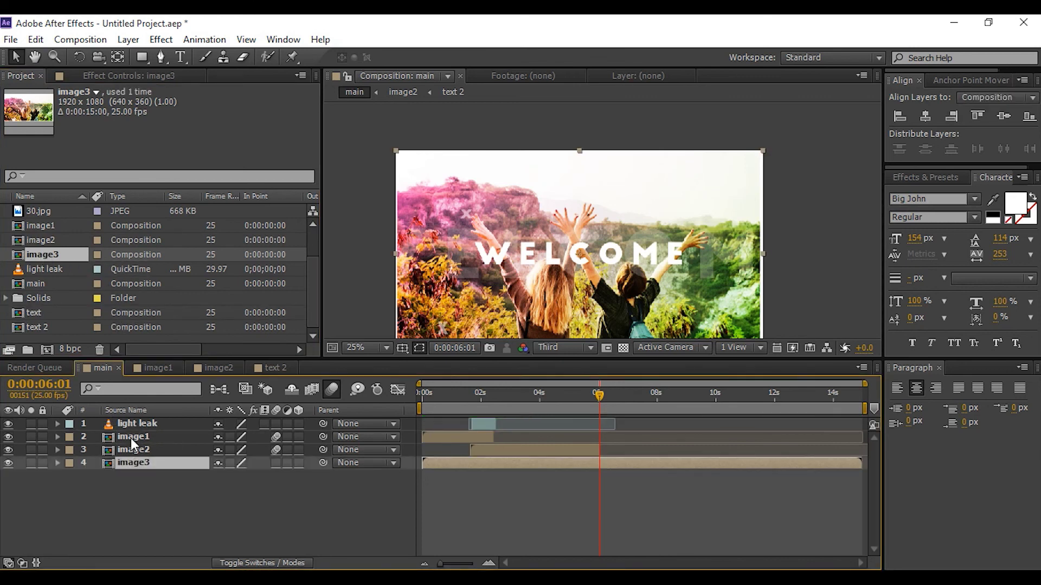
pyautogui.click(26, 325)
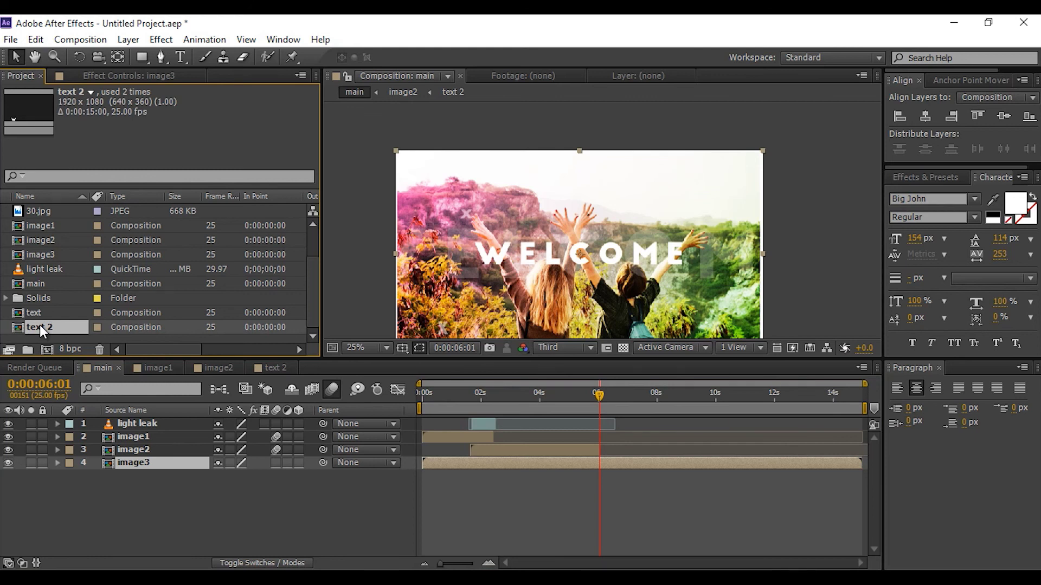
pyautogui.hotkey('ctrl', 'd')
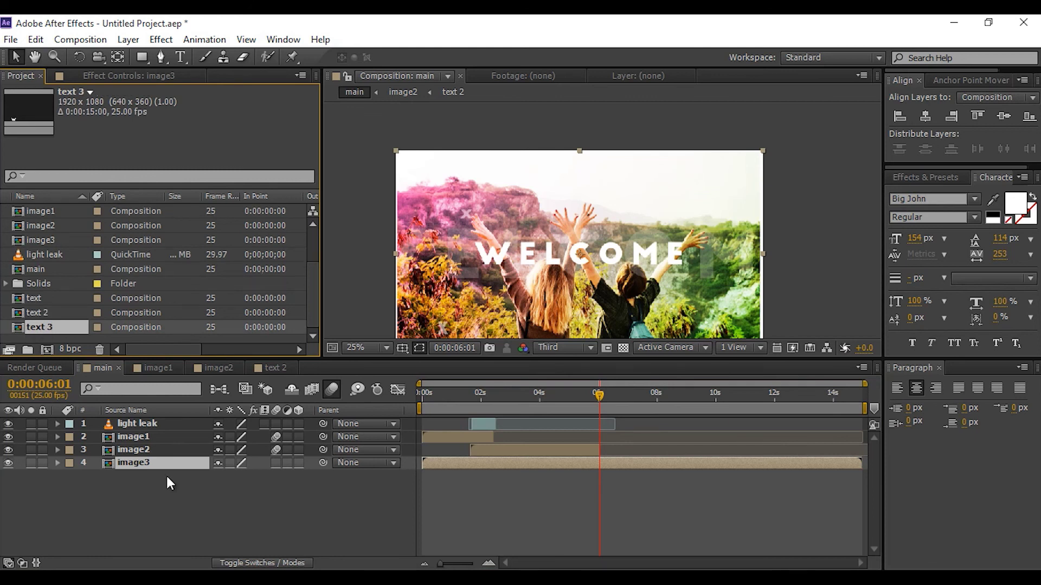
# Inside image3, swap text 2 for text 3 and 20.jpg for 22.jpg, then open text 3.
pyautogui.doubleClick(132, 463)
pyautogui.click(132, 478)
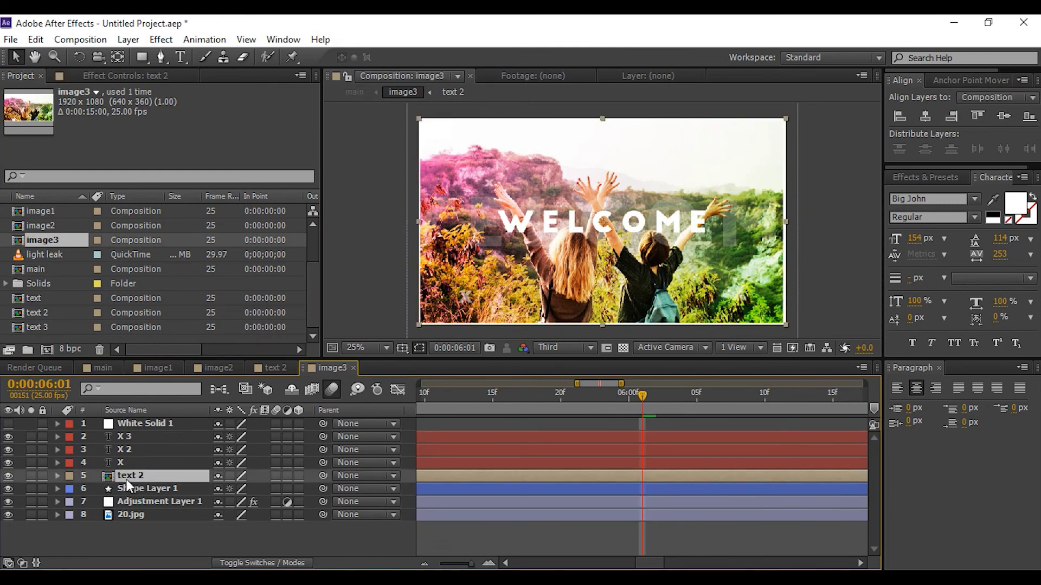
pyautogui.click(32, 328)
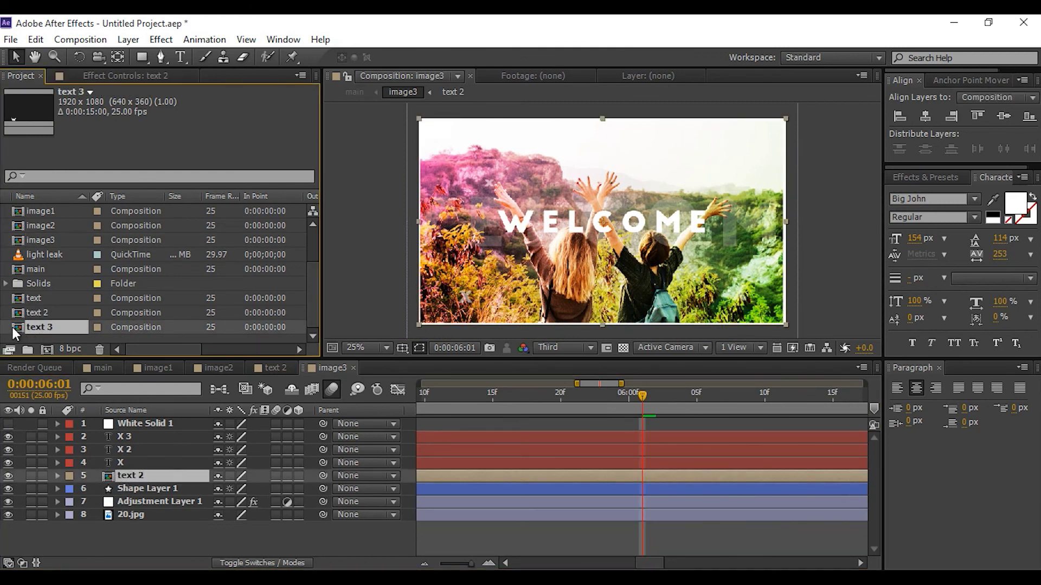
pyautogui.moveTo(32, 326); pyautogui.dragTo(145, 476)
pyautogui.click(130, 515)
pyautogui.scroll(3, 55, 244)
pyautogui.click(39, 239)
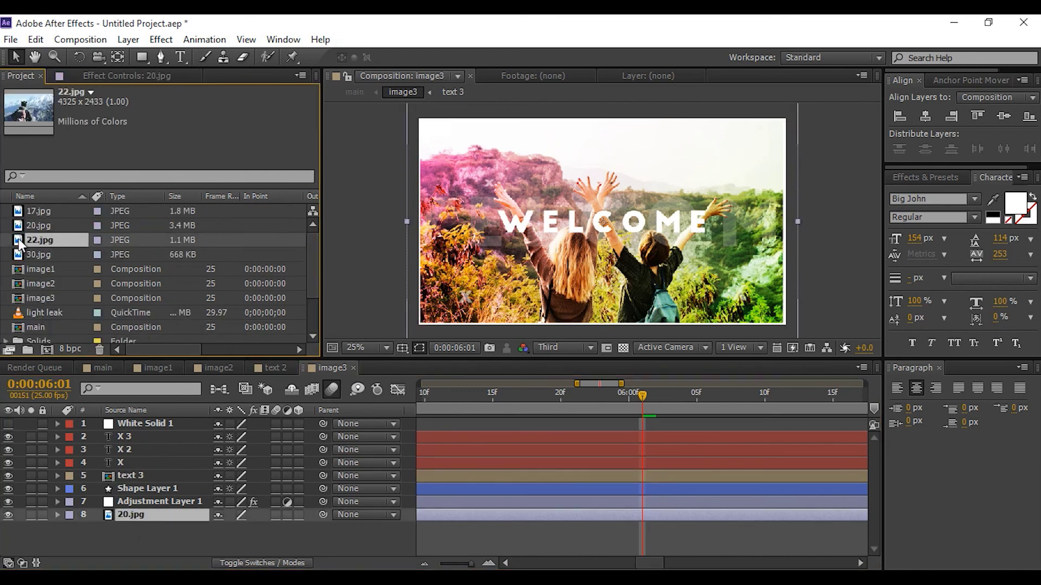
pyautogui.moveTo(39, 240); pyautogui.dragTo(127, 514)
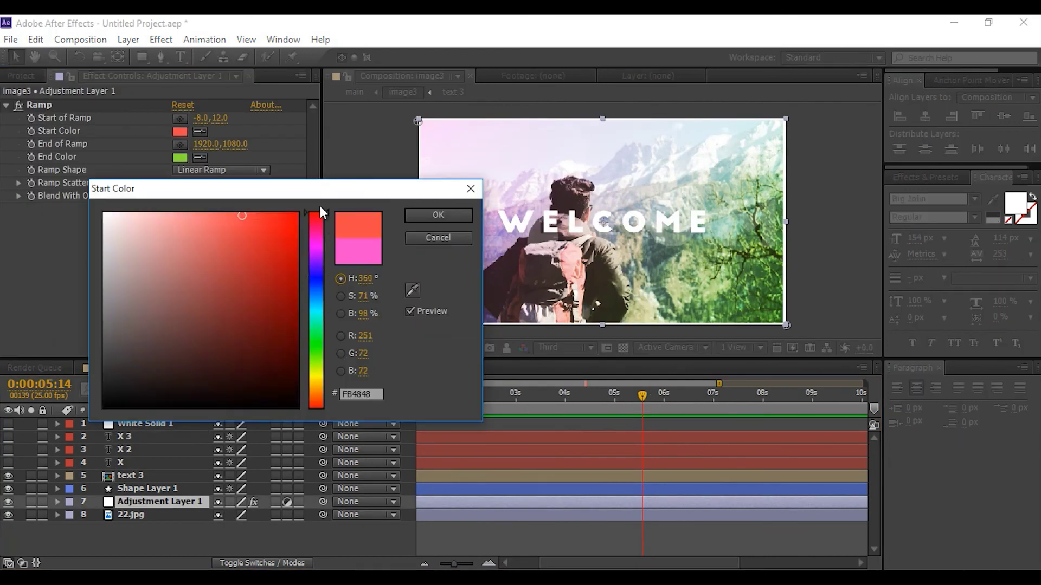
pyautogui.doubleClick(130, 475)
pyautogui.click(139, 437)
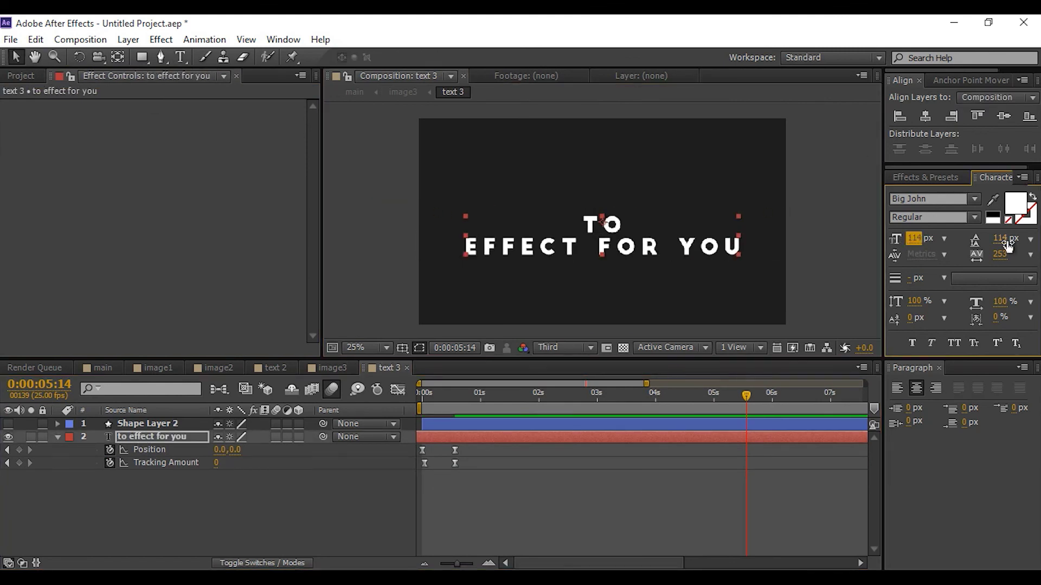
# Resize the title, keyframe the outline rectangle's Trim Paths End from 0 to one second, and ease tracking.
pyautogui.click(985, 85)
pyautogui.click(902, 80)
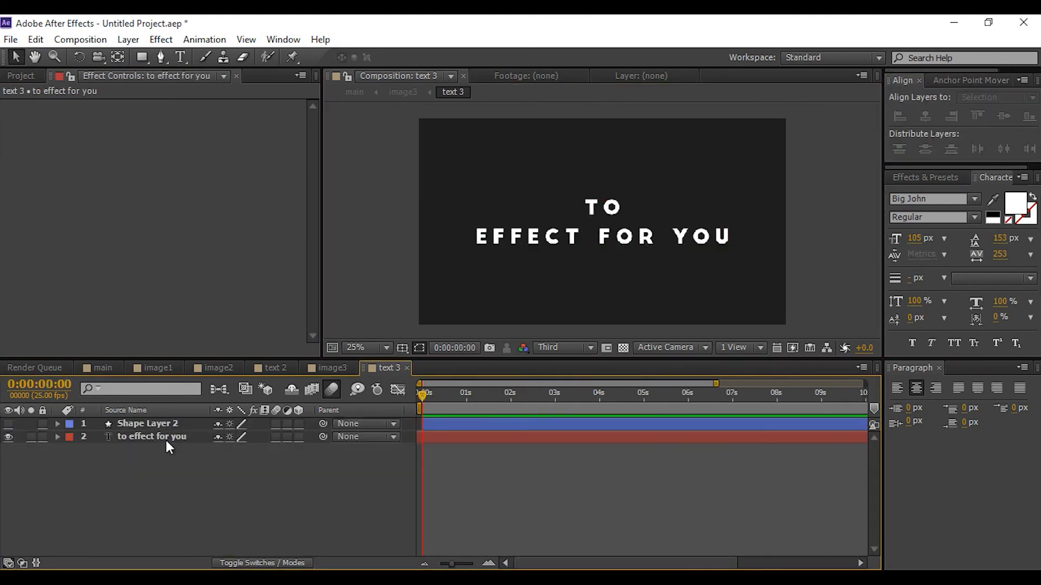
pyautogui.click(603, 242)
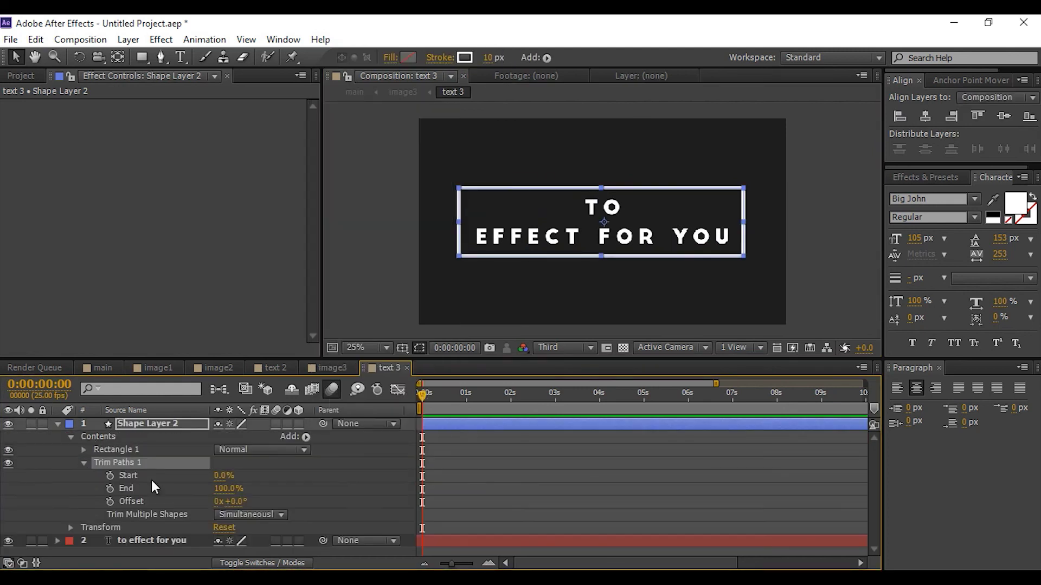
pyautogui.click(110, 489)
pyautogui.moveTo(430, 399); pyautogui.dragTo(451, 396)
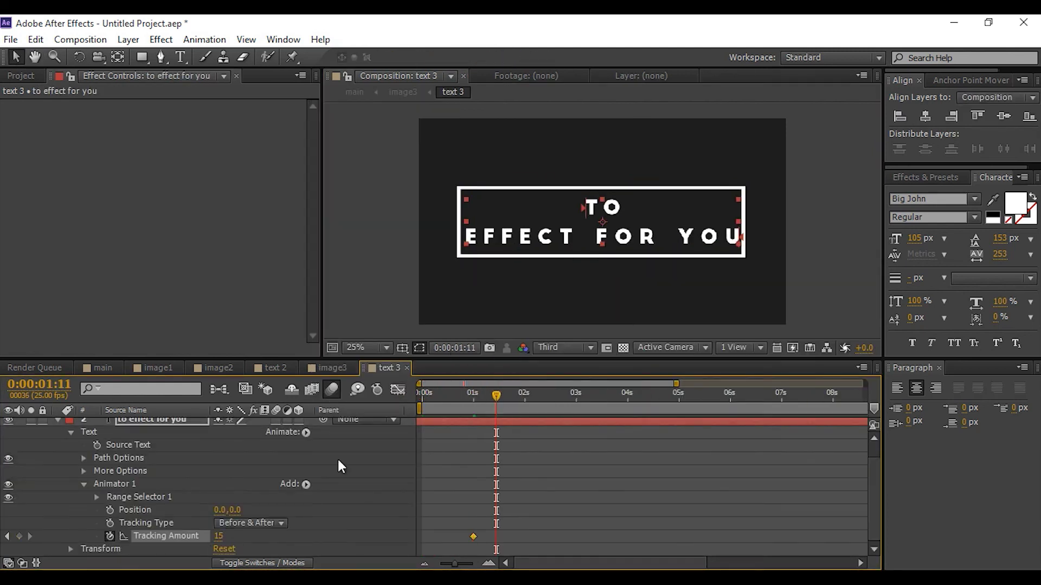
pyautogui.rightClick(493, 365)
pyautogui.press('Escape')
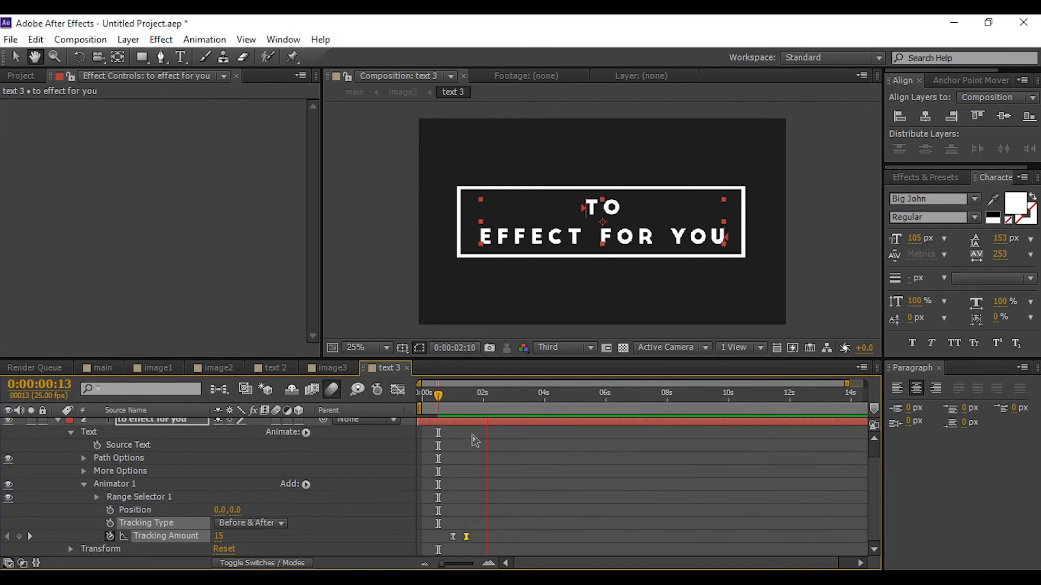